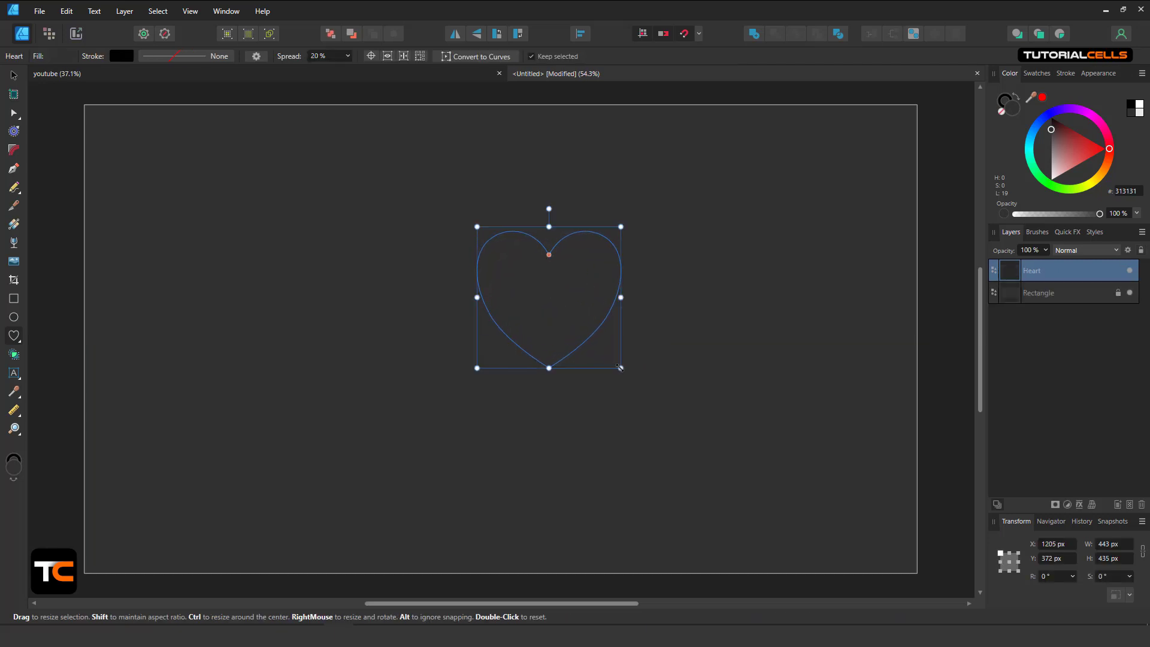
Fill the heart with red FF0809 and shift it slightly to X 1213 px, Y 383 px
click(1105, 155)
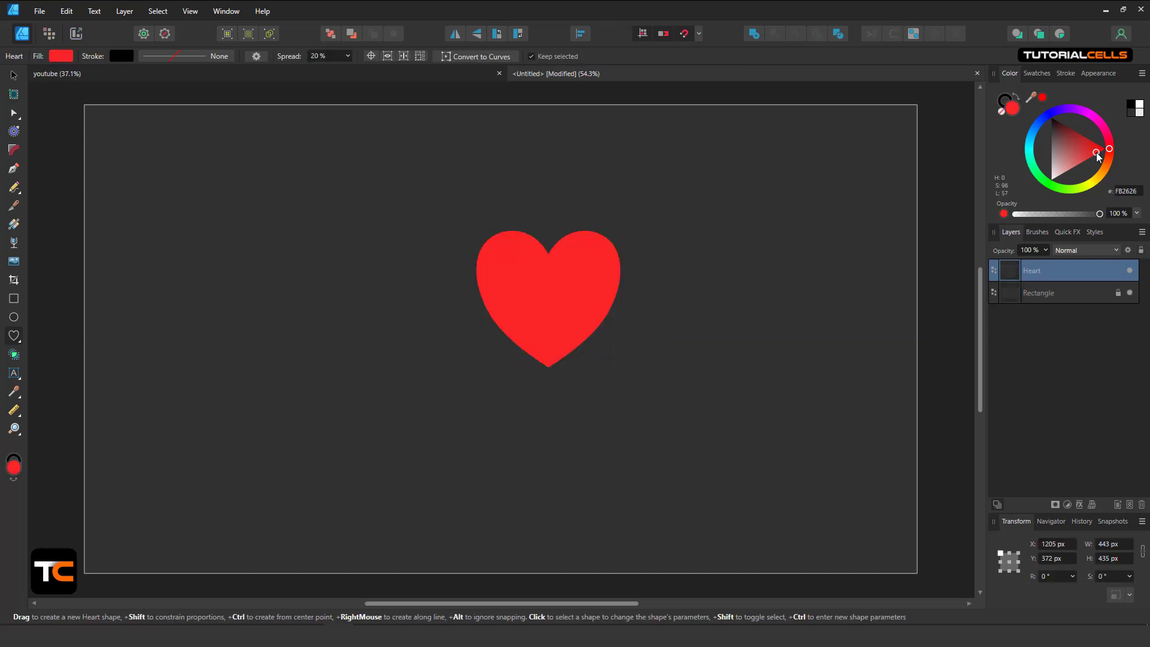
scroll(595, 290, up, 3)
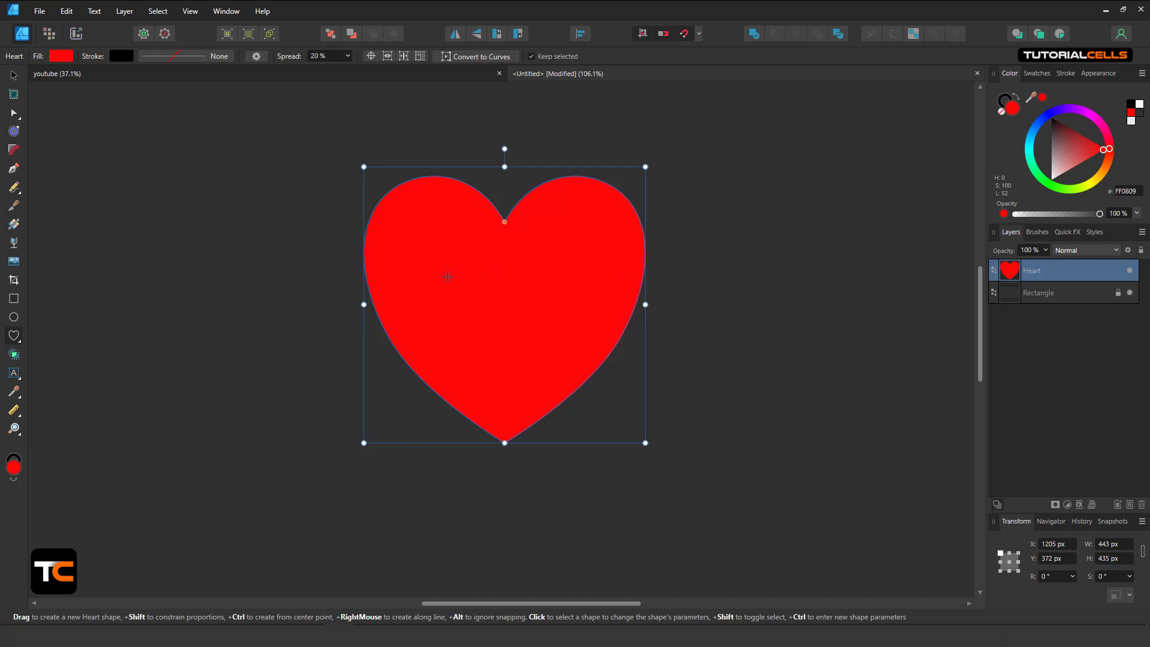
click(13, 75)
drag(519, 266, 523, 272)
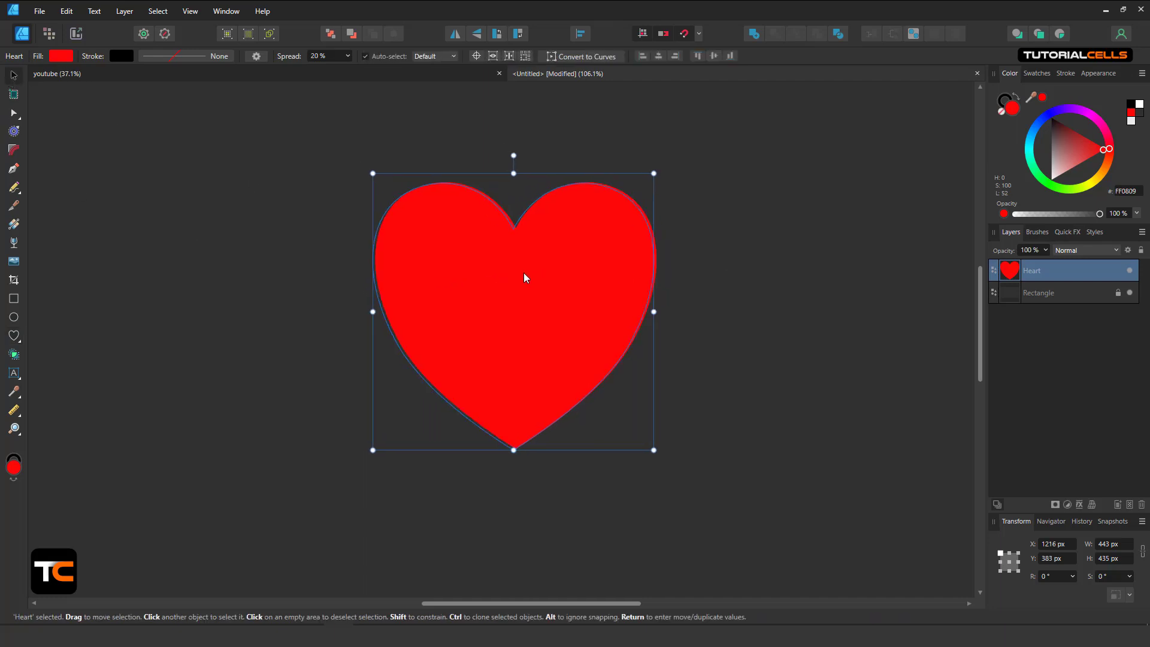
Change the heart's fill to orange FF8608
scroll(511, 243, down, 3)
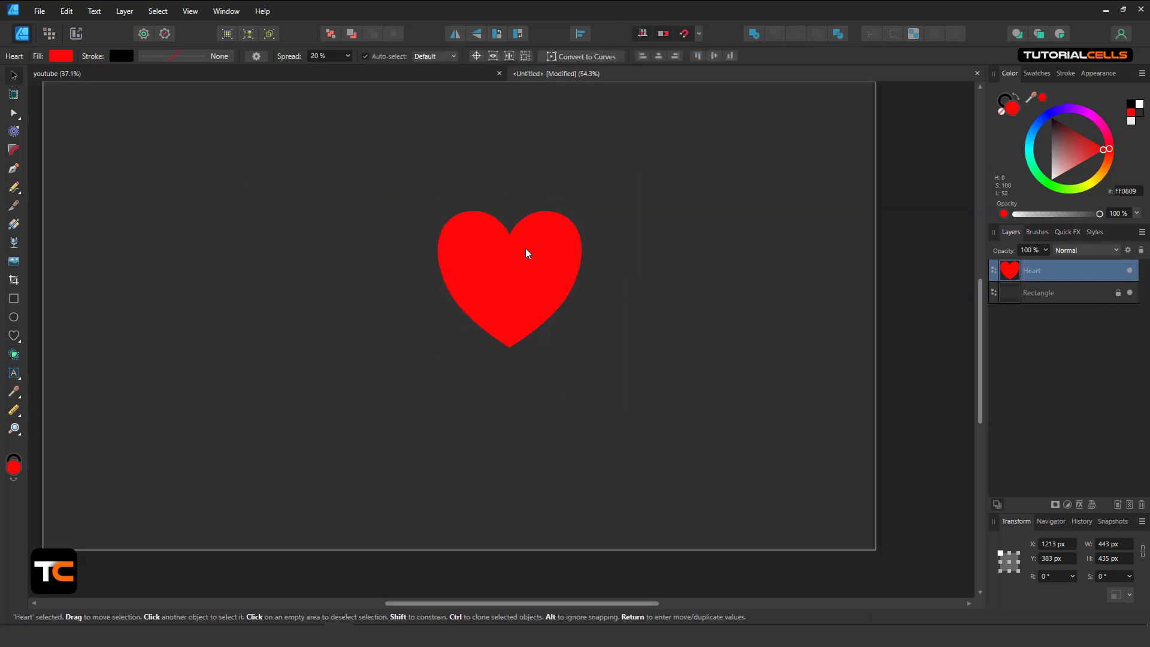
click(1107, 174)
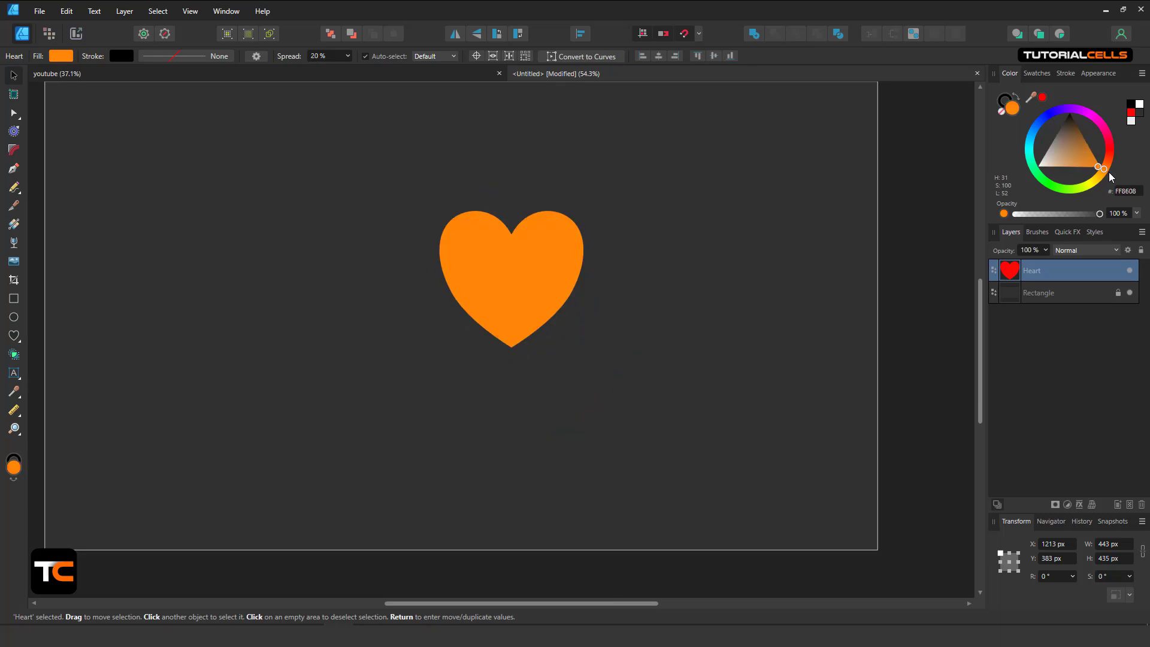
Look over the quick effects available for the heart, including the Bevel / Emboss entry, and return to the layer list
click(1071, 236)
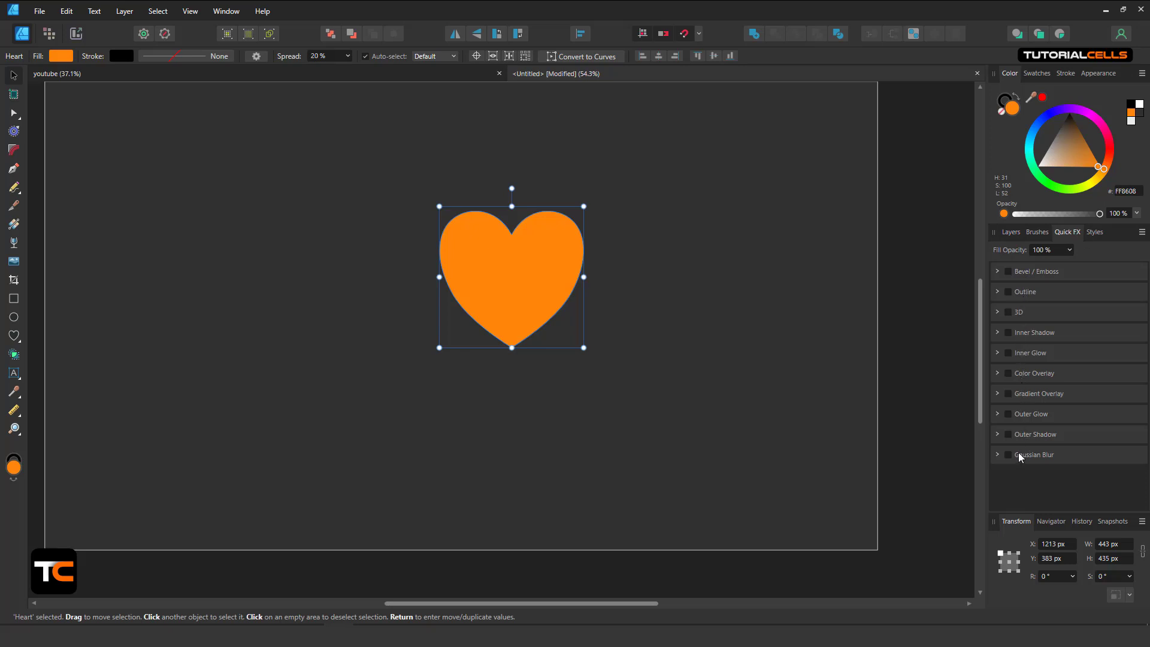
click(995, 275)
click(996, 272)
click(1009, 232)
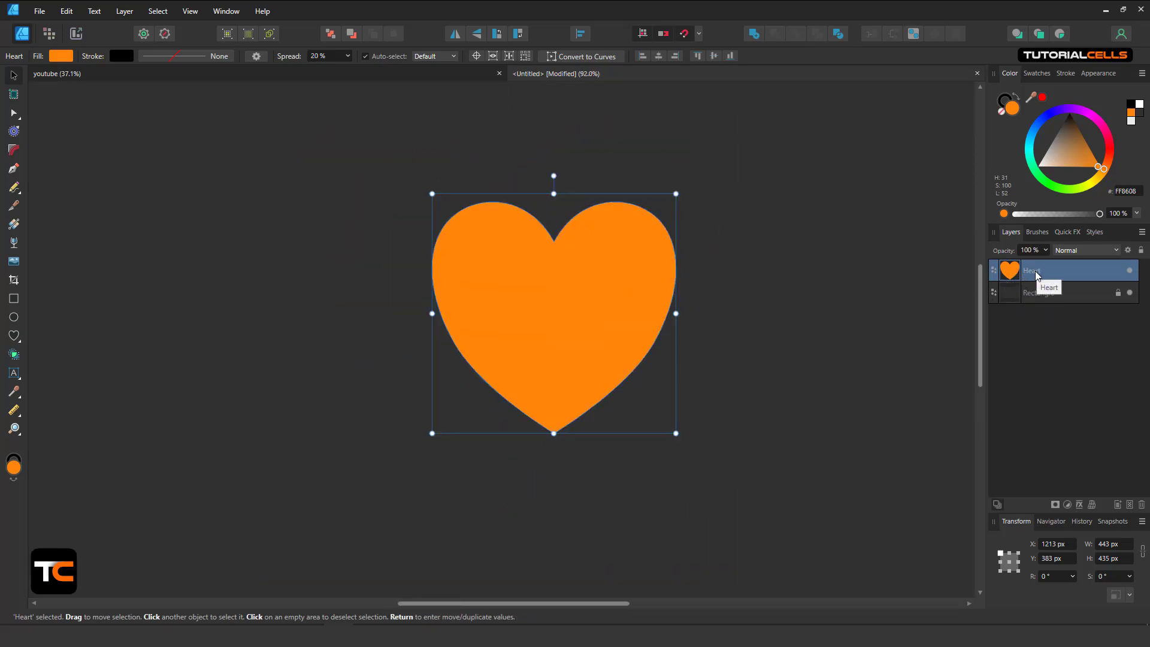
Open the heart layer's Layer Effects beside the shape and enable Bevel / Emboss
click(1079, 505)
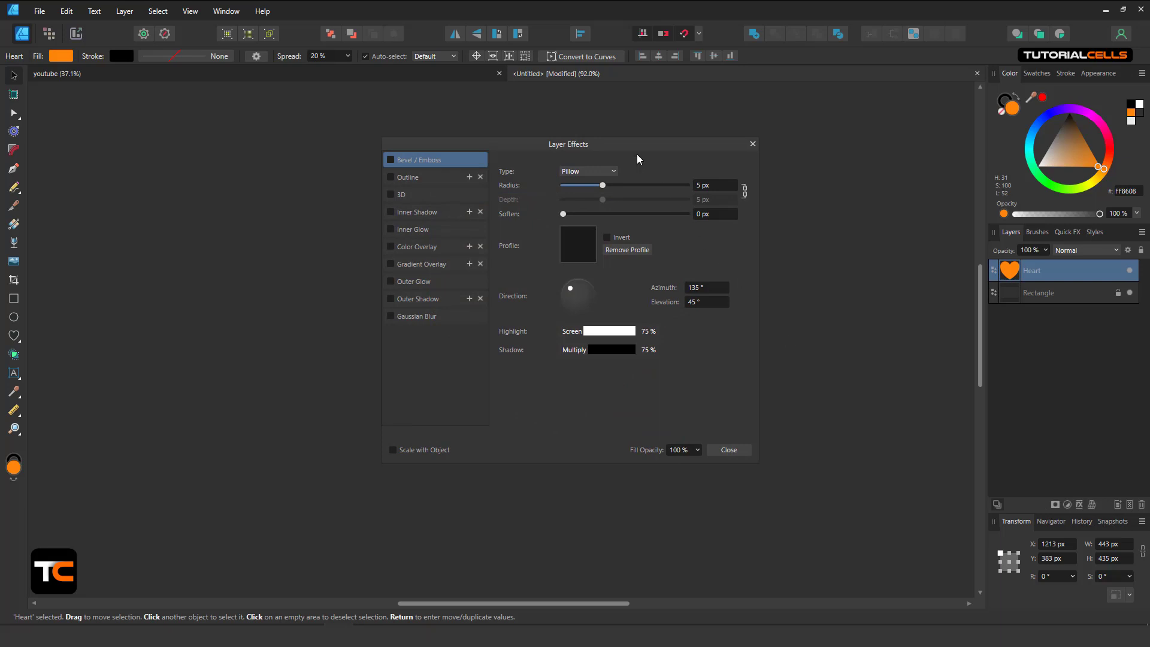
drag(634, 150, 804, 150)
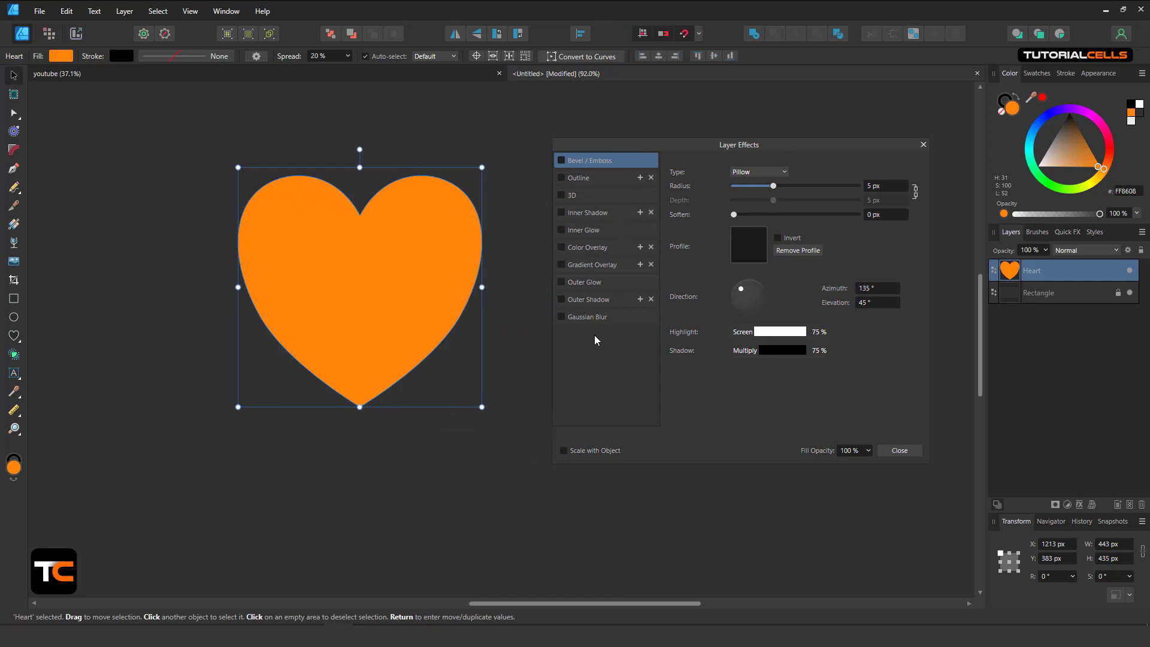
scroll(416, 278, up, 1)
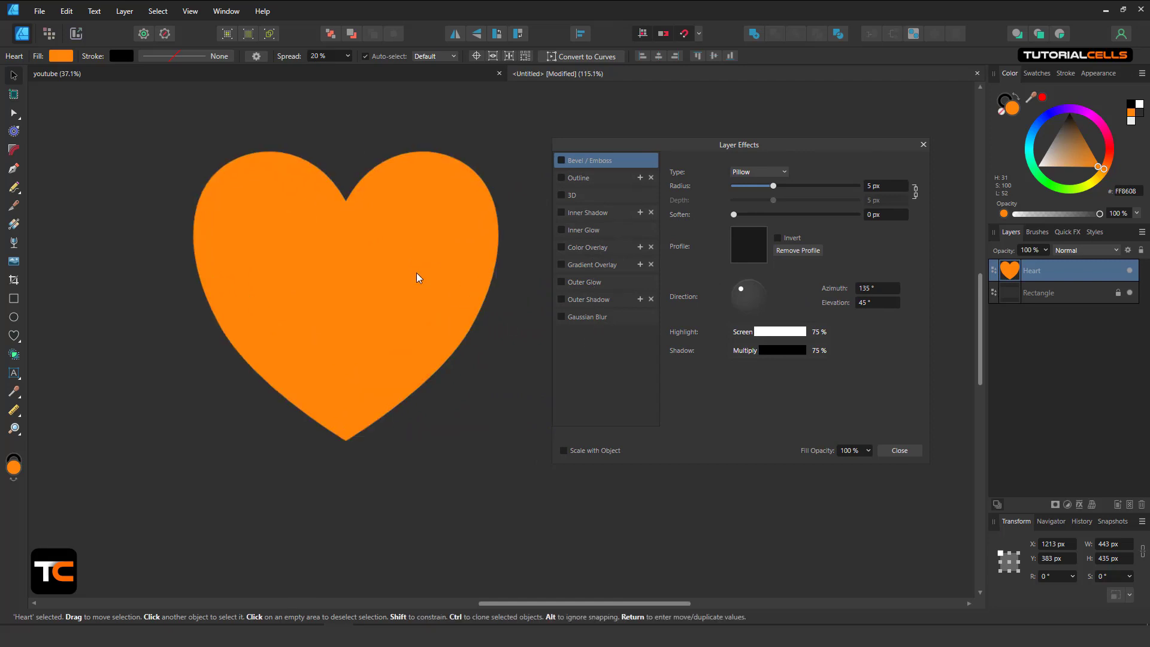
click(563, 161)
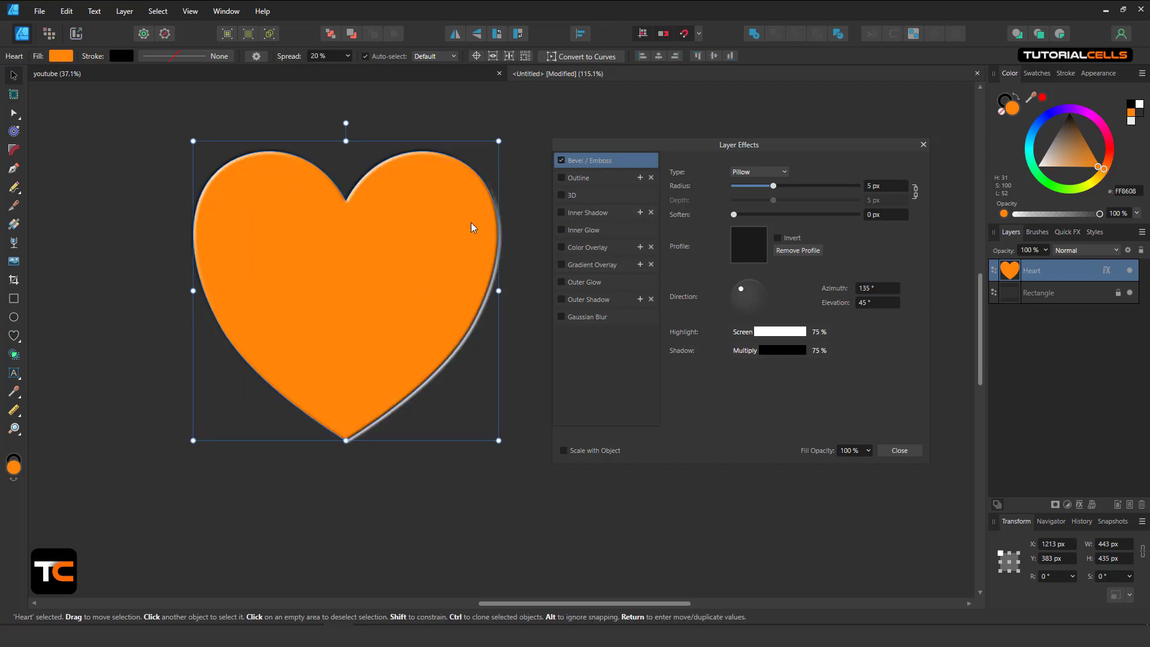
scroll(483, 225, up, 2)
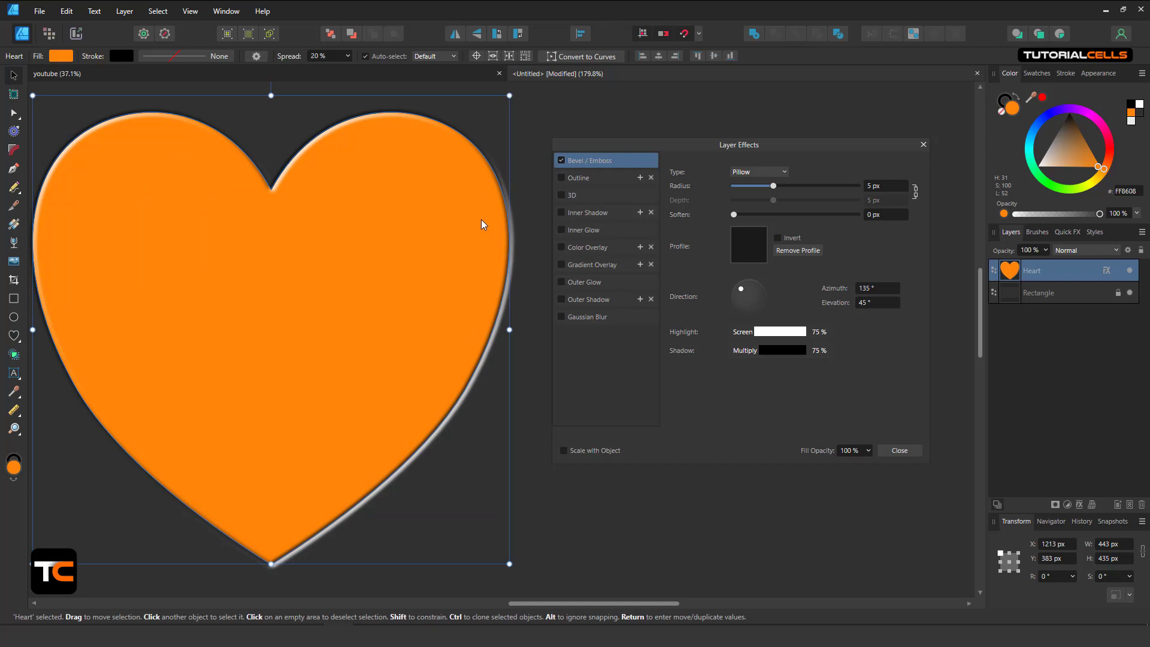
scroll(483, 224, down, 1)
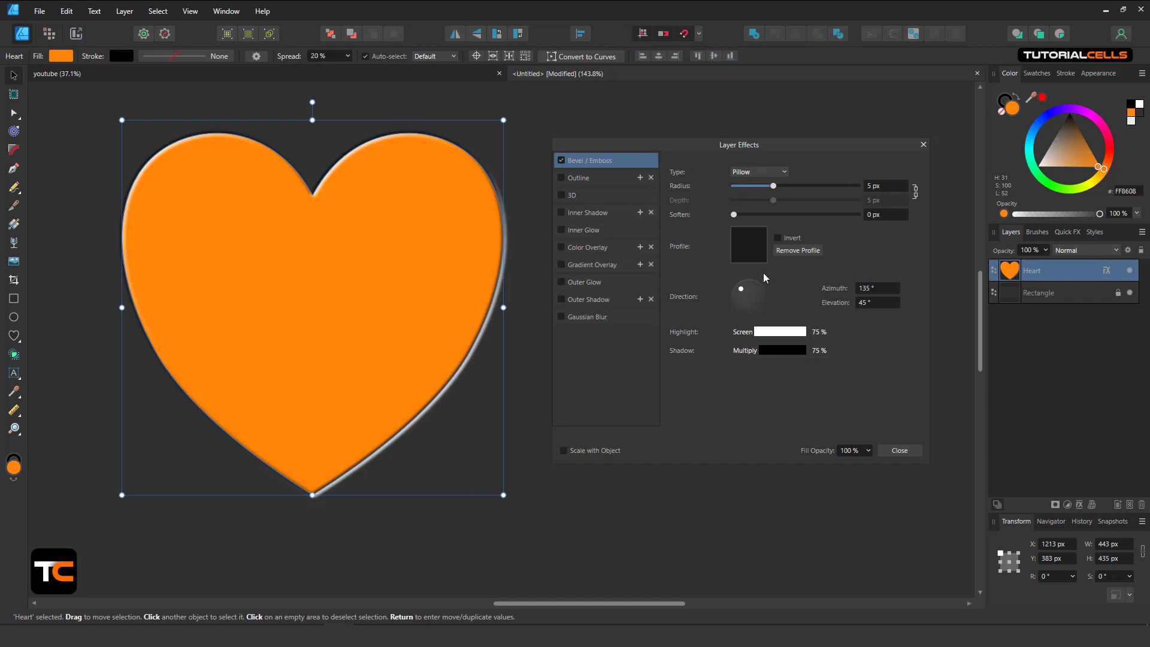
Set the bevel type to Inner and its radius to 27.4 px
click(755, 174)
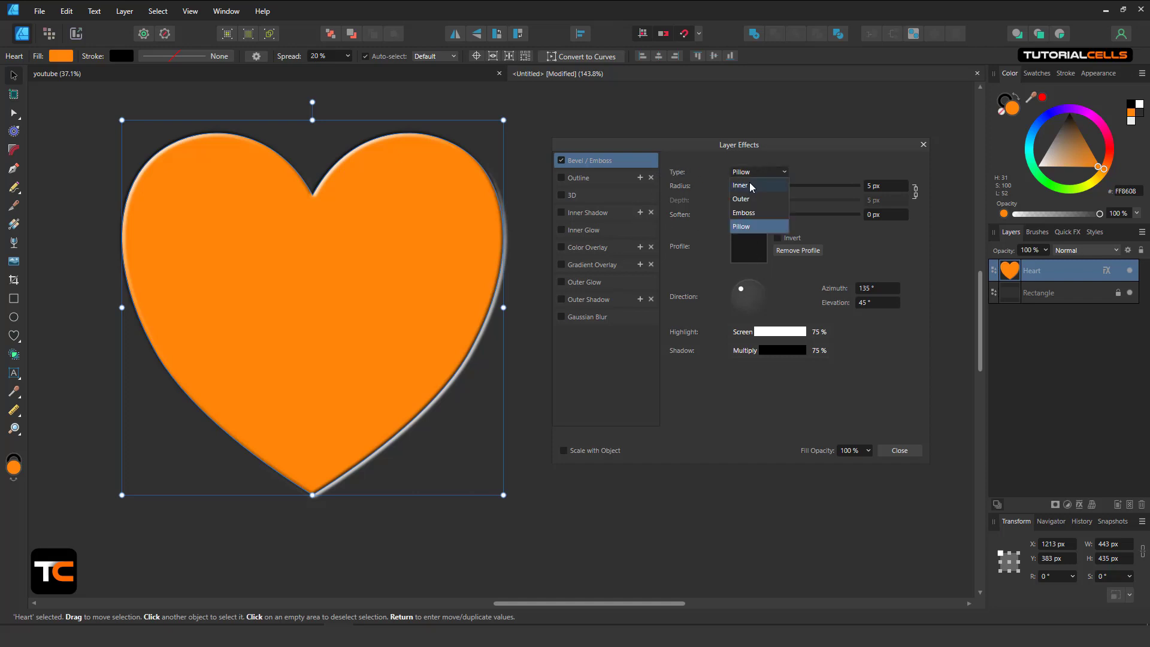
click(751, 185)
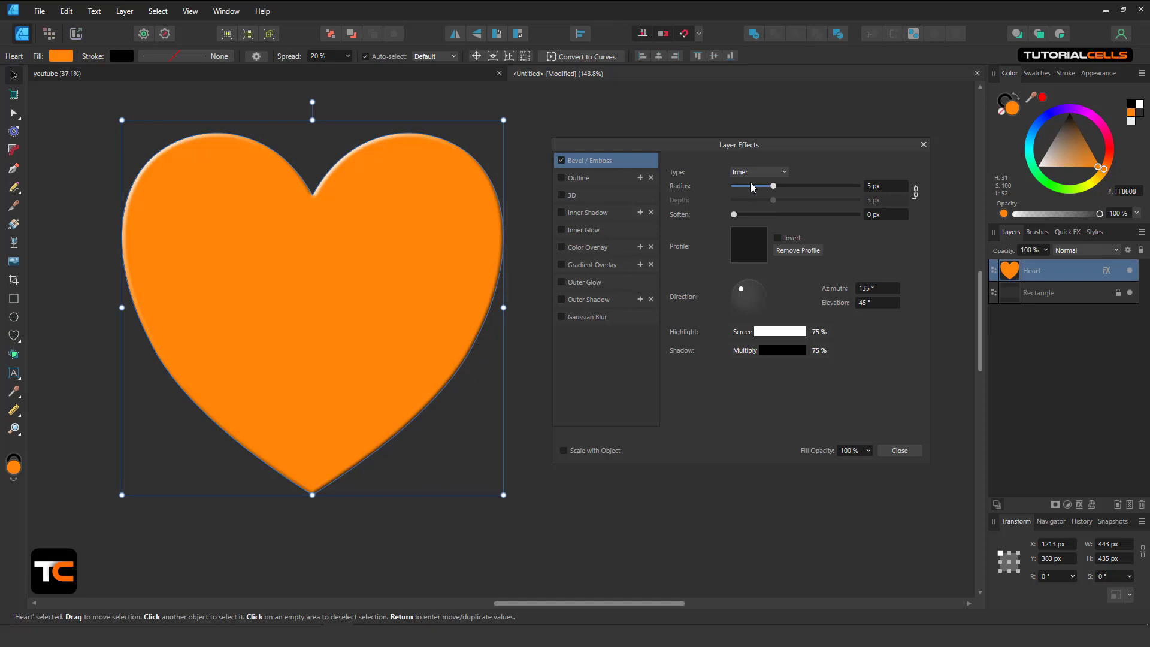
click(756, 174)
click(754, 184)
drag(773, 191, 813, 194)
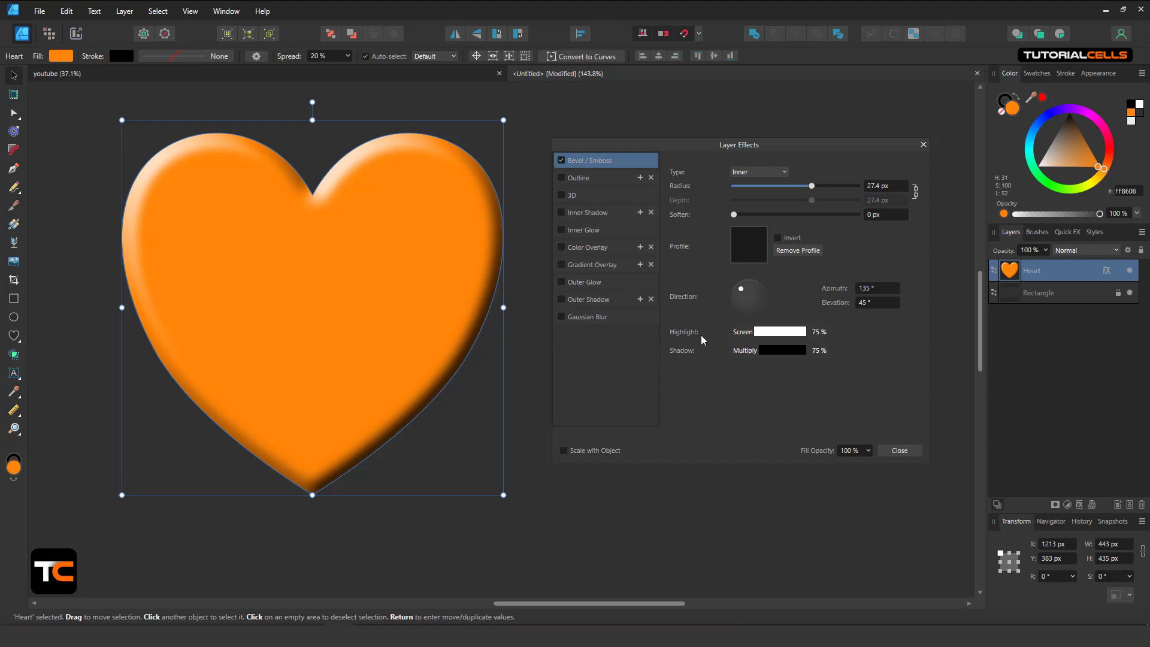
Set the bevel's highlight opacity to 76 % and its light elevation to 53.7°
click(776, 334)
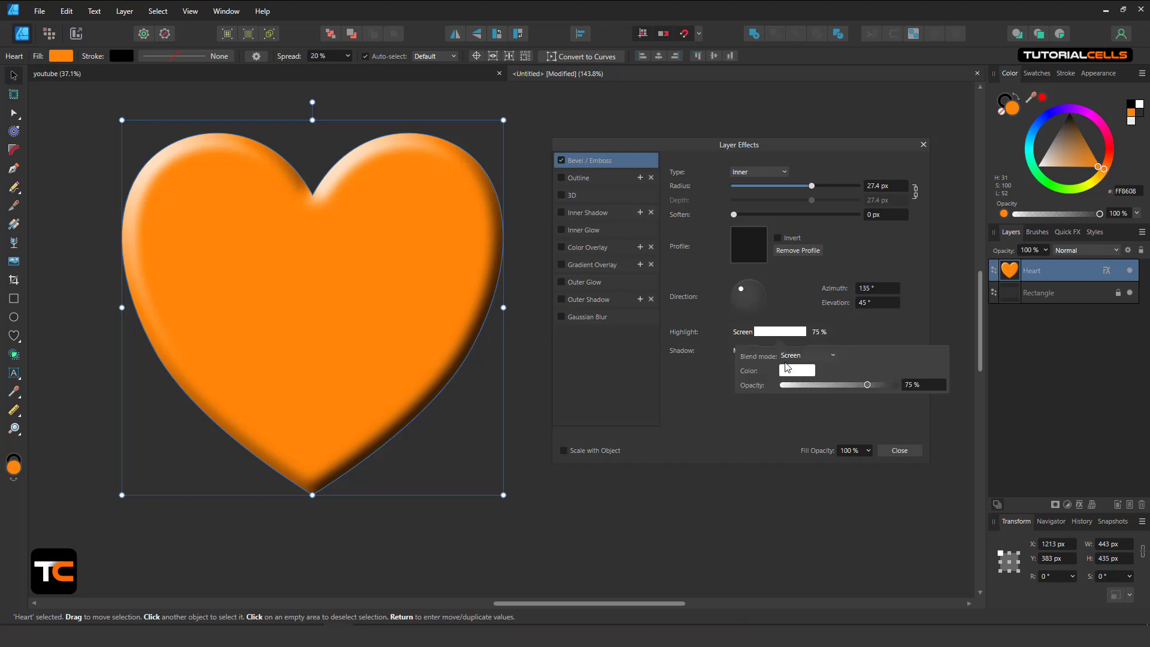
mouse_move(874, 385)
mouse_down()
mouse_move(824, 385)
mouse_move(868, 385)
mouse_up()
click(743, 292)
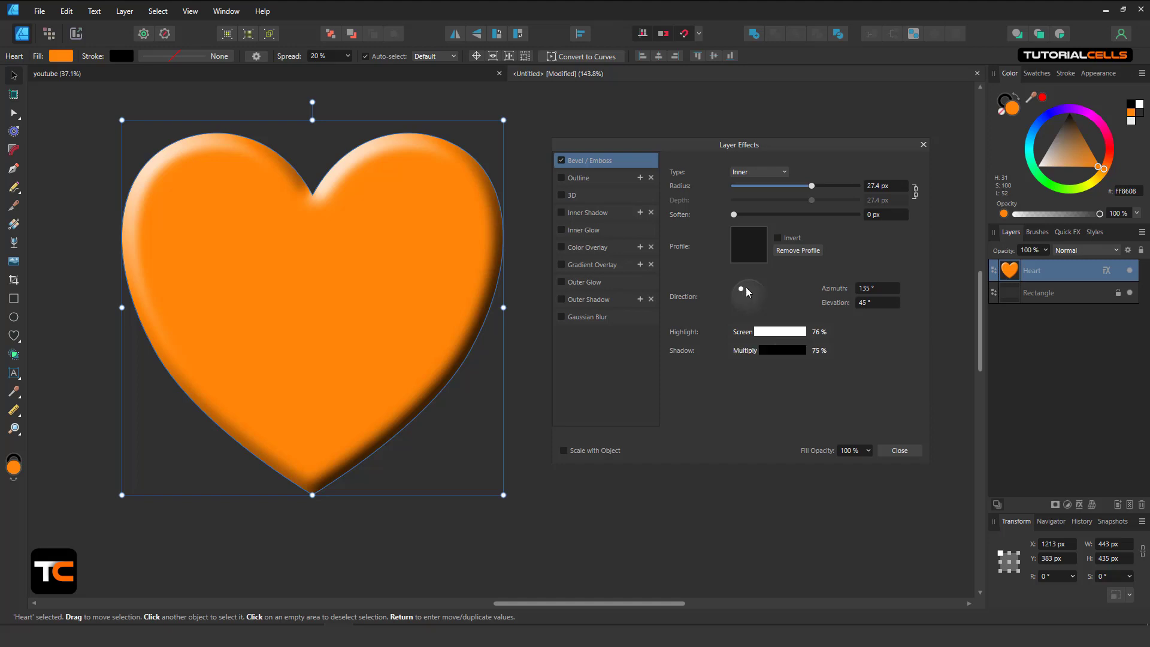
mouse_move(747, 292)
mouse_down()
mouse_move(759, 300)
mouse_move(747, 310)
mouse_move(744, 294)
mouse_up()
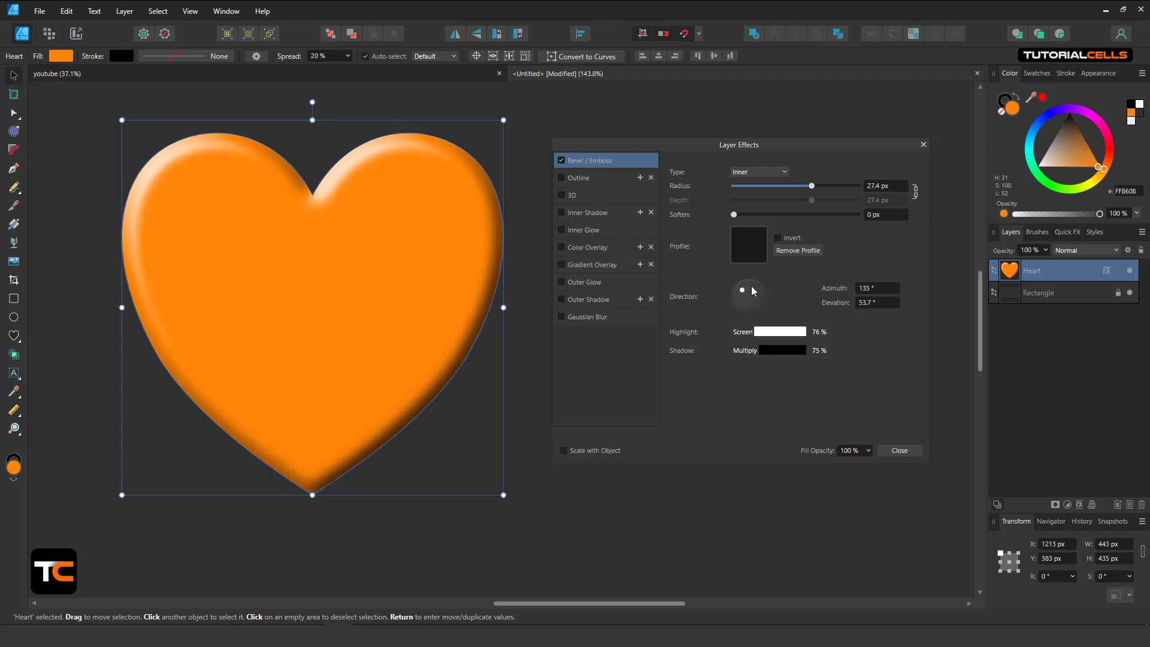
Set the bevel's shadow opacity to 64 %, keeping the Multiply blend mode, black colour and 0 px soften
click(772, 352)
mouse_move(867, 404)
mouse_down()
mouse_move(844, 406)
mouse_move(856, 409)
mouse_up()
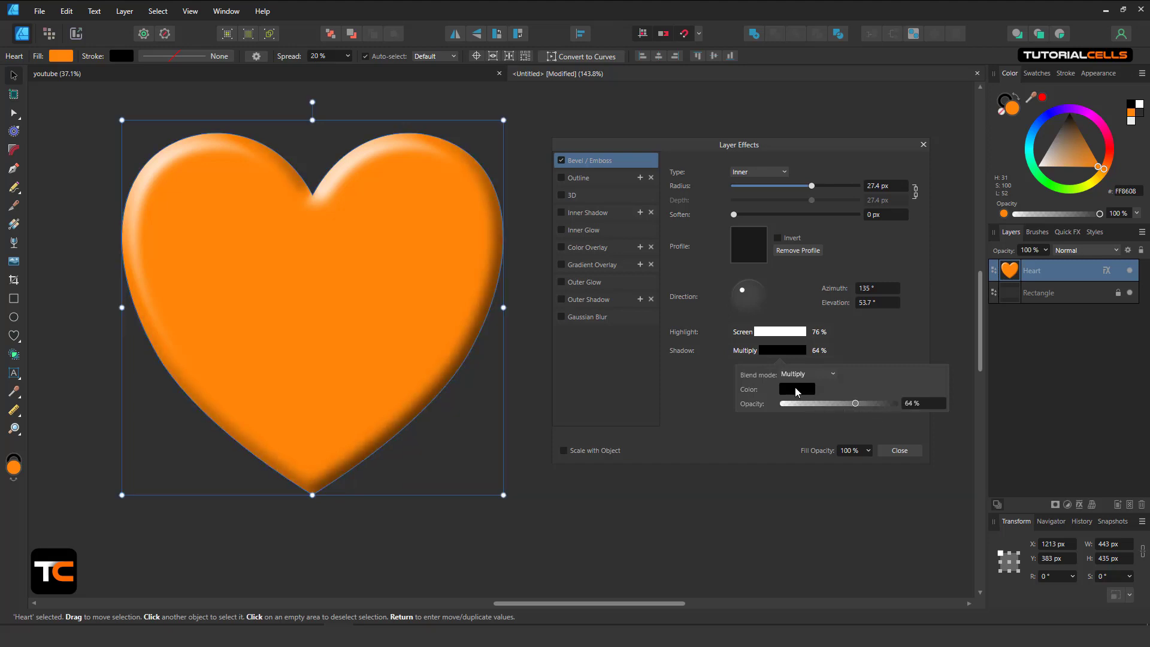
click(797, 390)
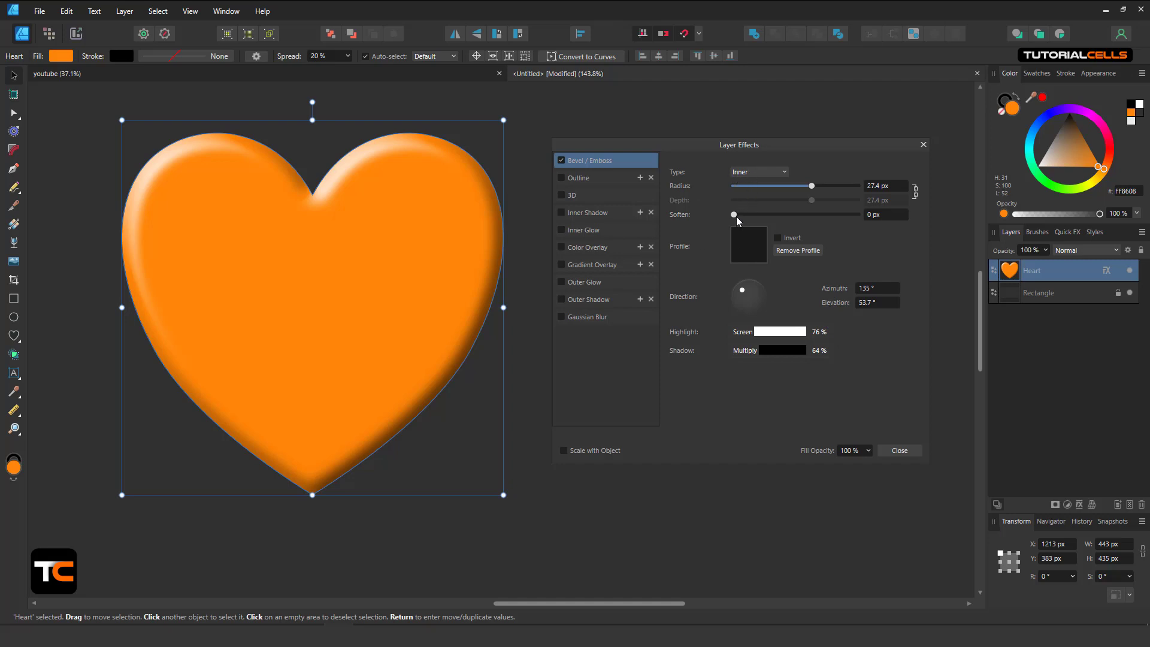
mouse_move(733, 215)
mouse_down()
mouse_move(829, 217)
mouse_move(733, 236)
mouse_up()
Switch the bevel type to Outer and inspect its effect on the whole heart
scroll(437, 159, up, 2)
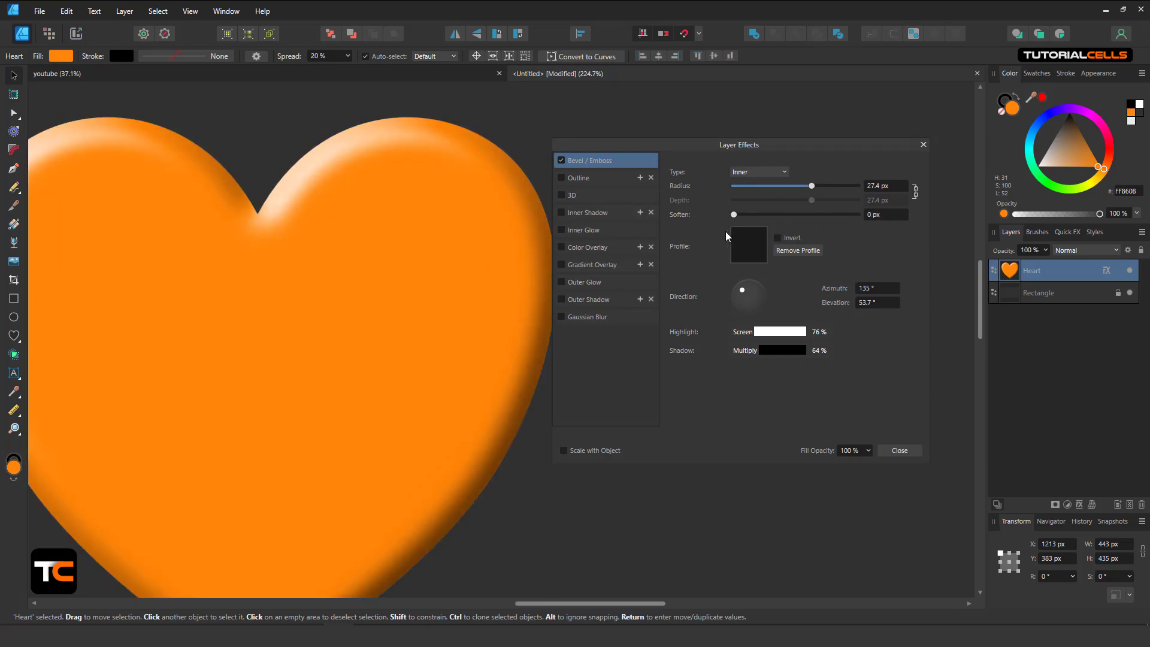
click(768, 174)
click(765, 199)
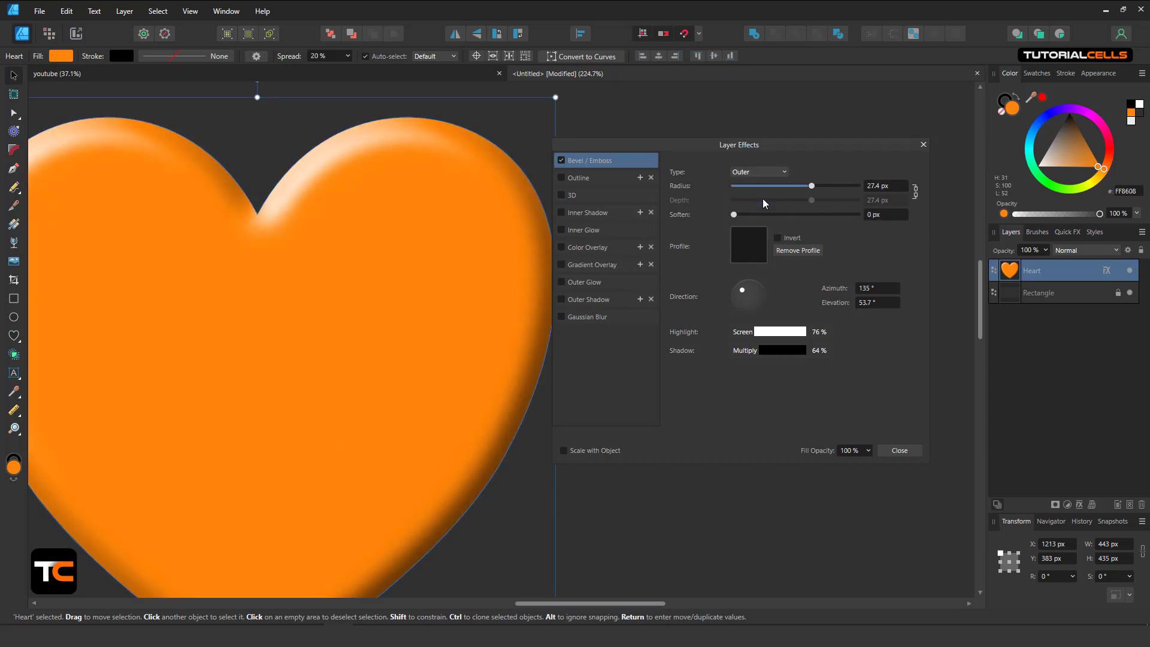
scroll(482, 267, down, 2)
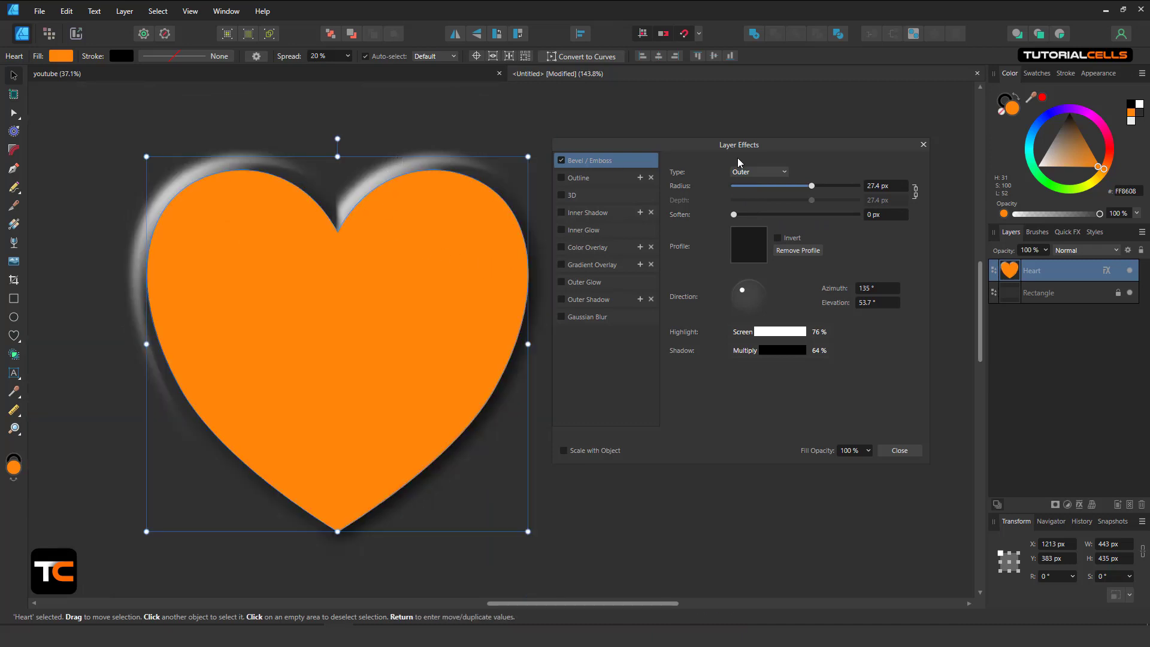
Try the Emboss bevel type with a 9.2 px radius, followed by the Pillow type
click(768, 175)
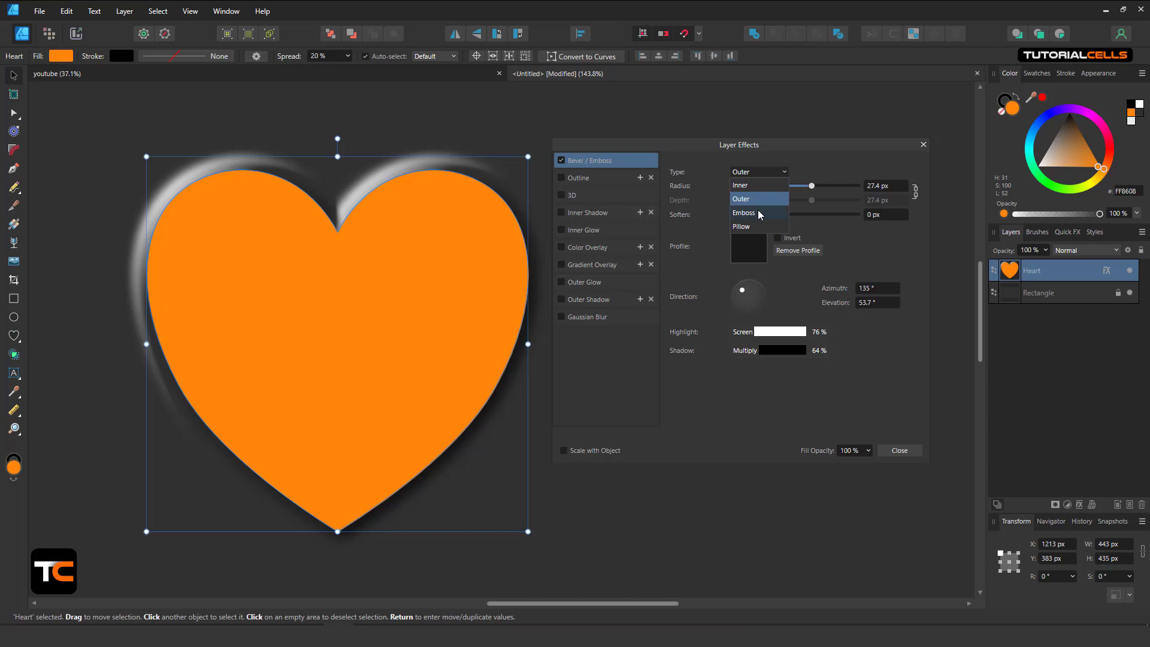
click(760, 214)
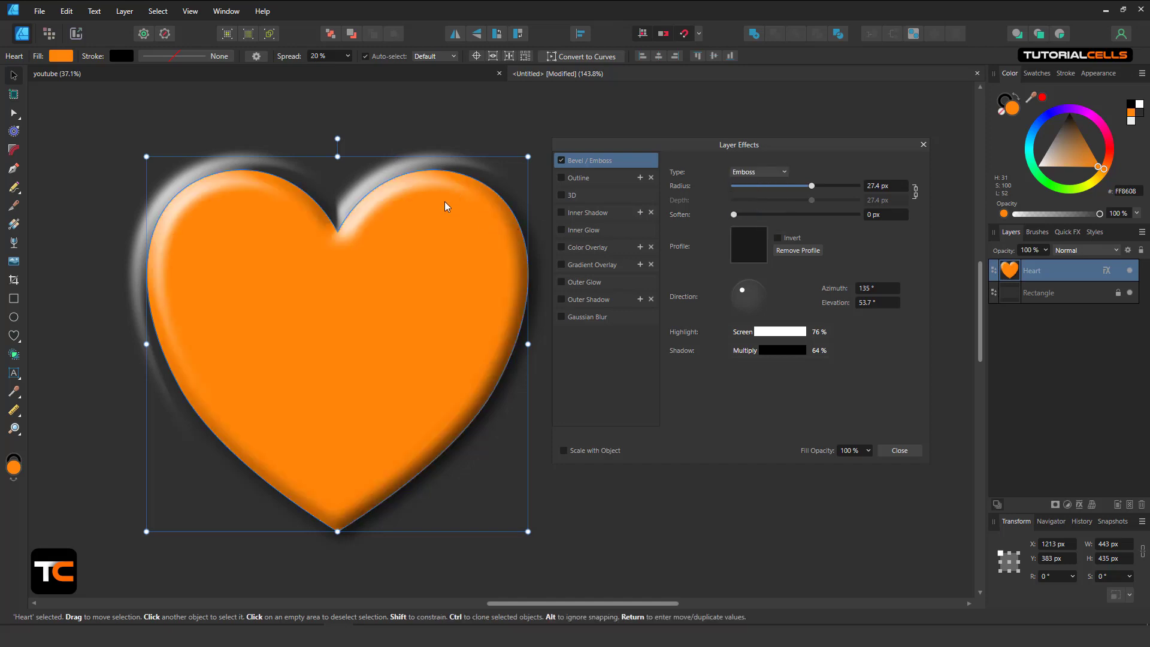
drag(813, 191, 784, 187)
click(762, 174)
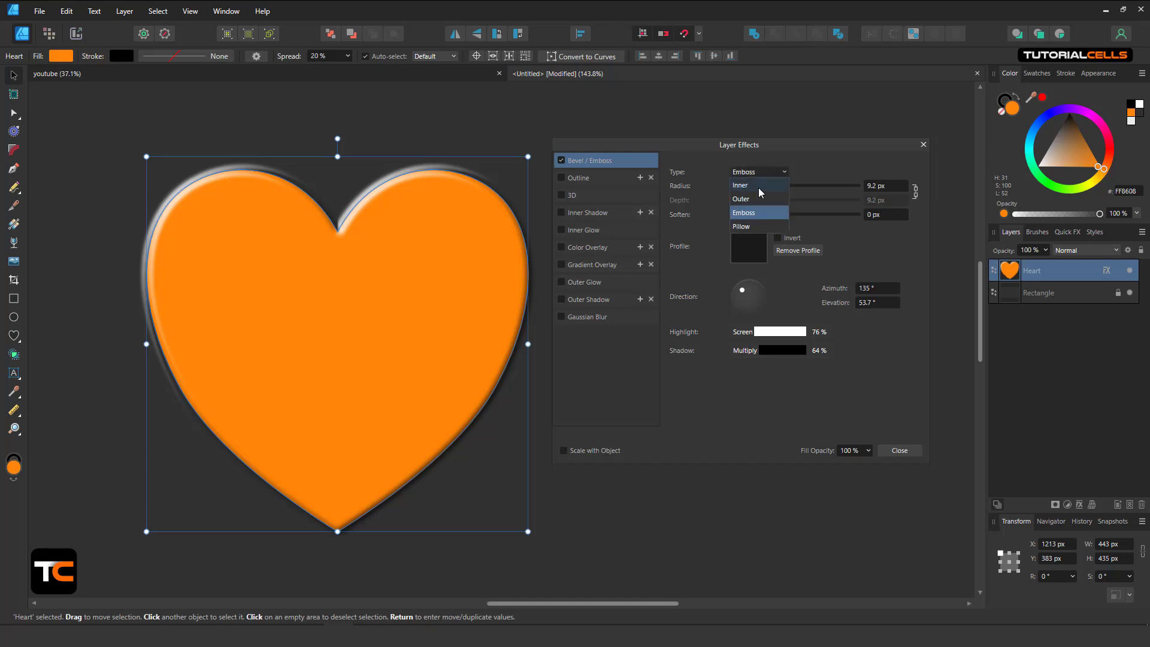
click(750, 227)
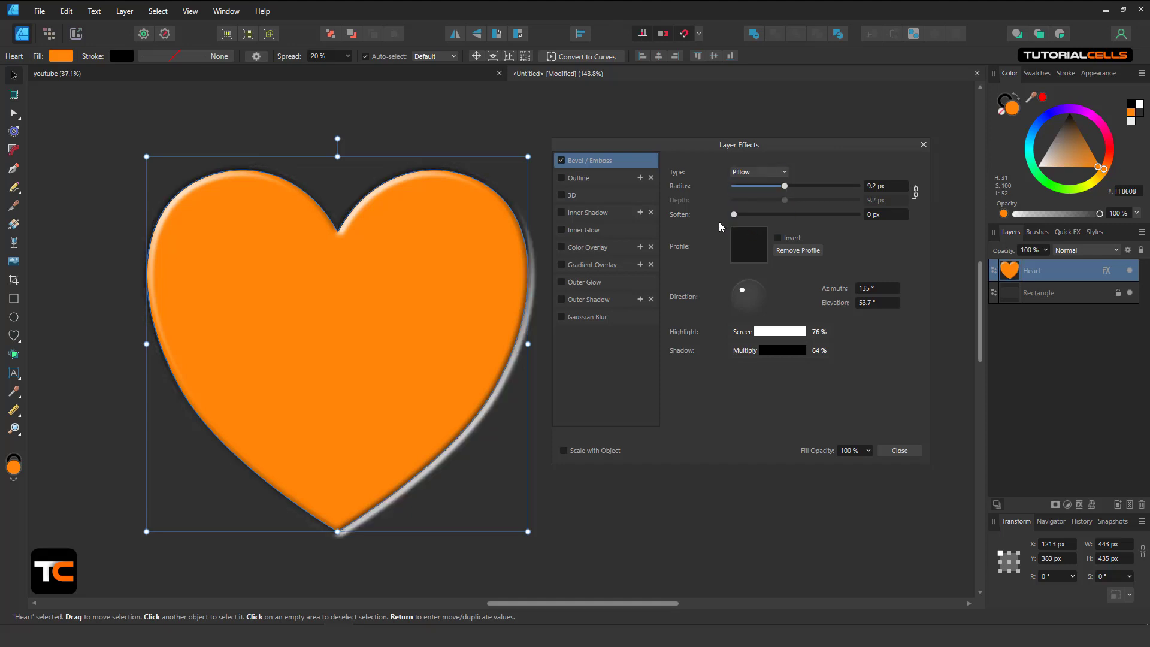
Return the bevel type to Inner and set its radius to 26.2 px
click(757, 171)
click(753, 185)
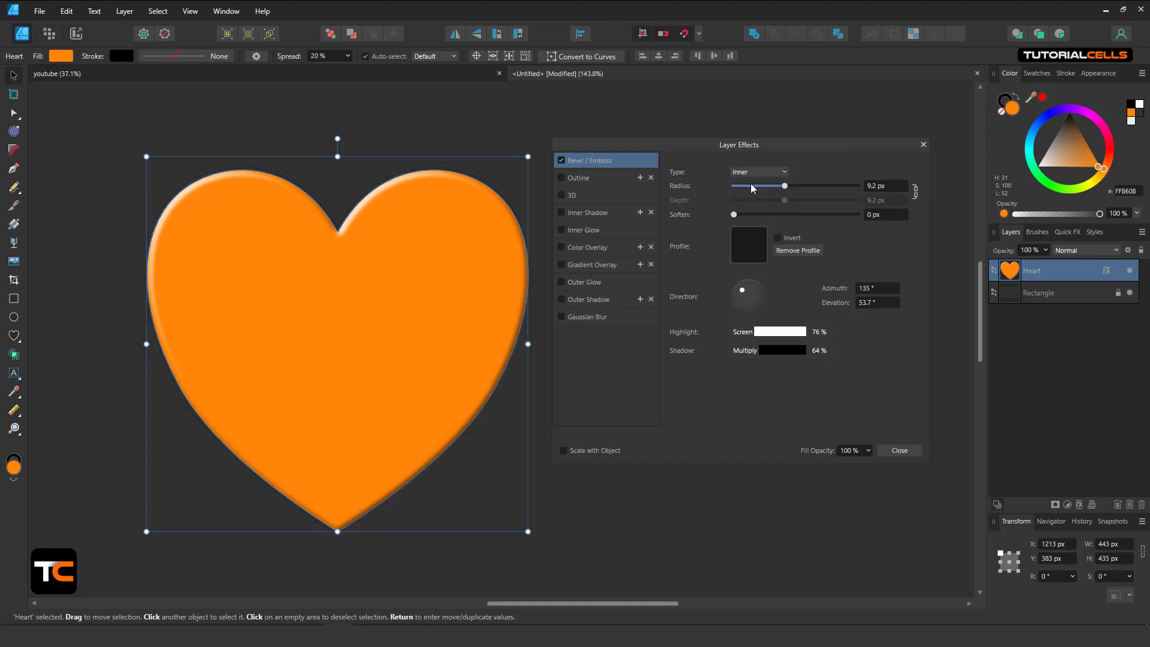
drag(785, 185, 810, 187)
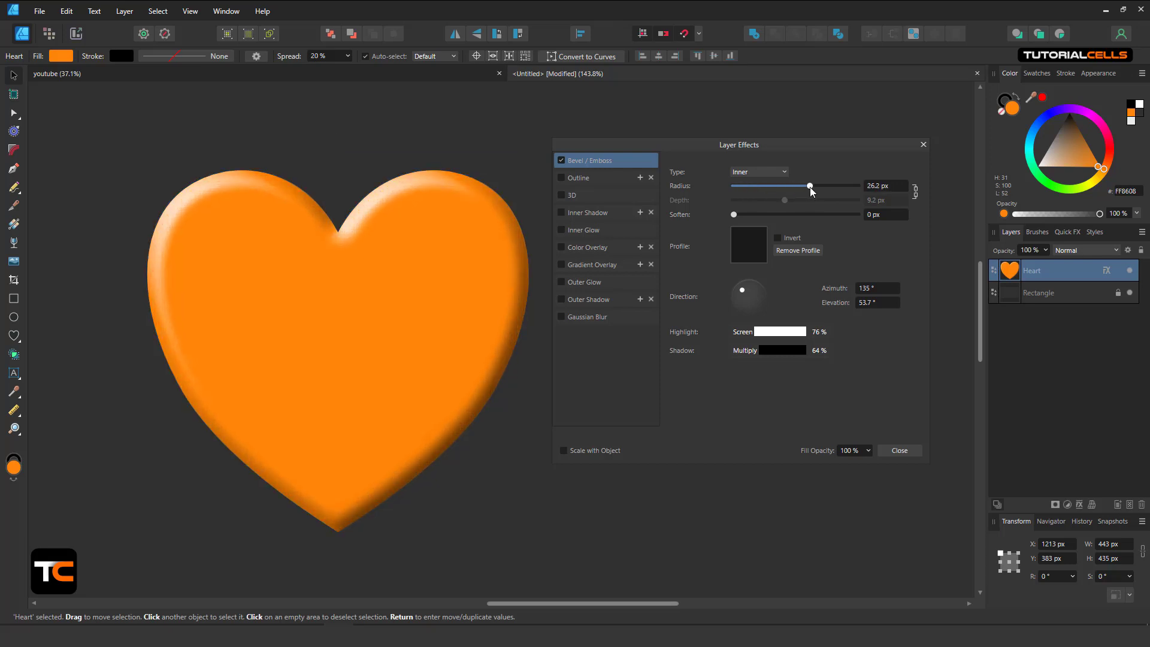
Compare the Emboss and Pillow types at the current radius and set the bevel type to Outer
click(757, 173)
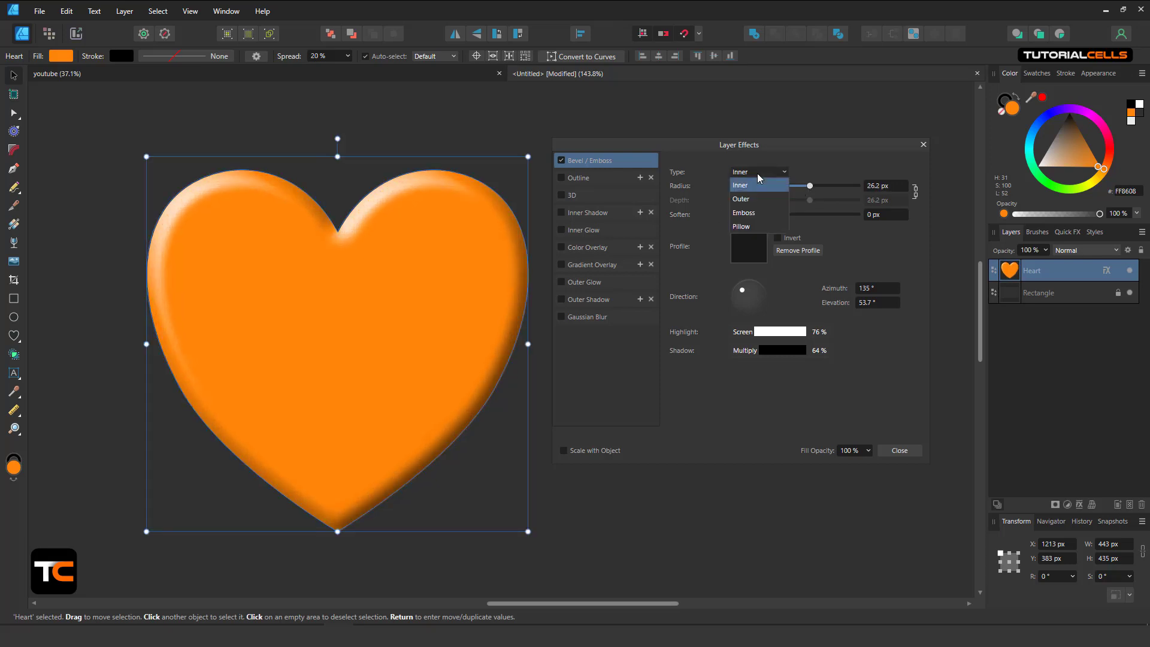
click(758, 212)
click(757, 173)
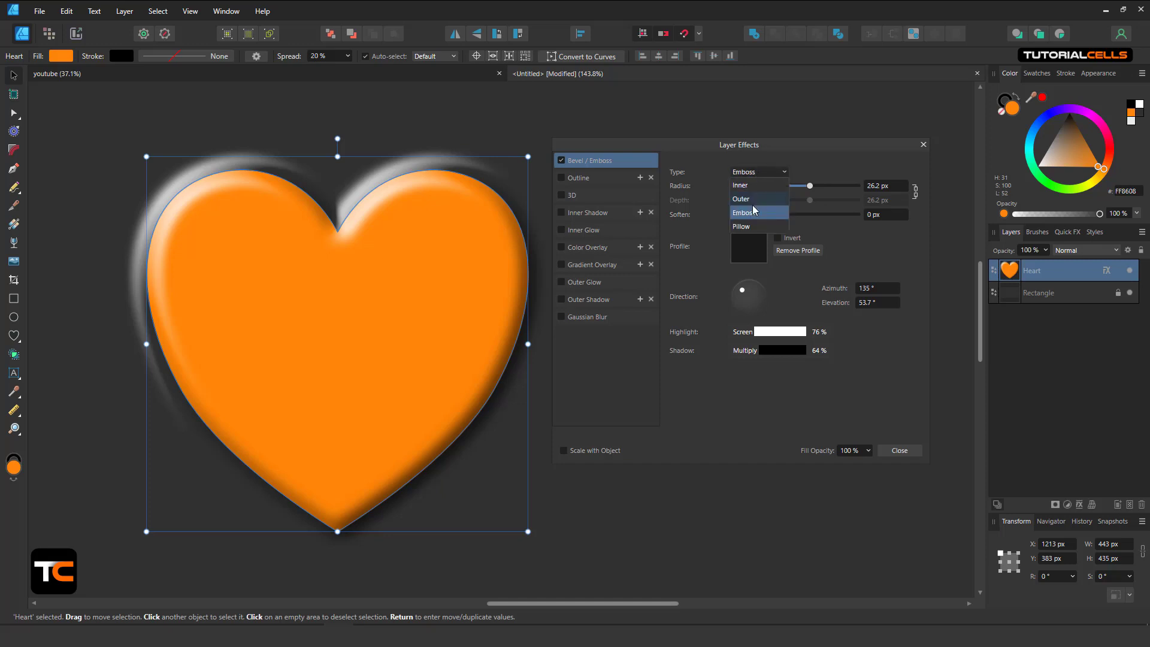
click(754, 229)
click(753, 174)
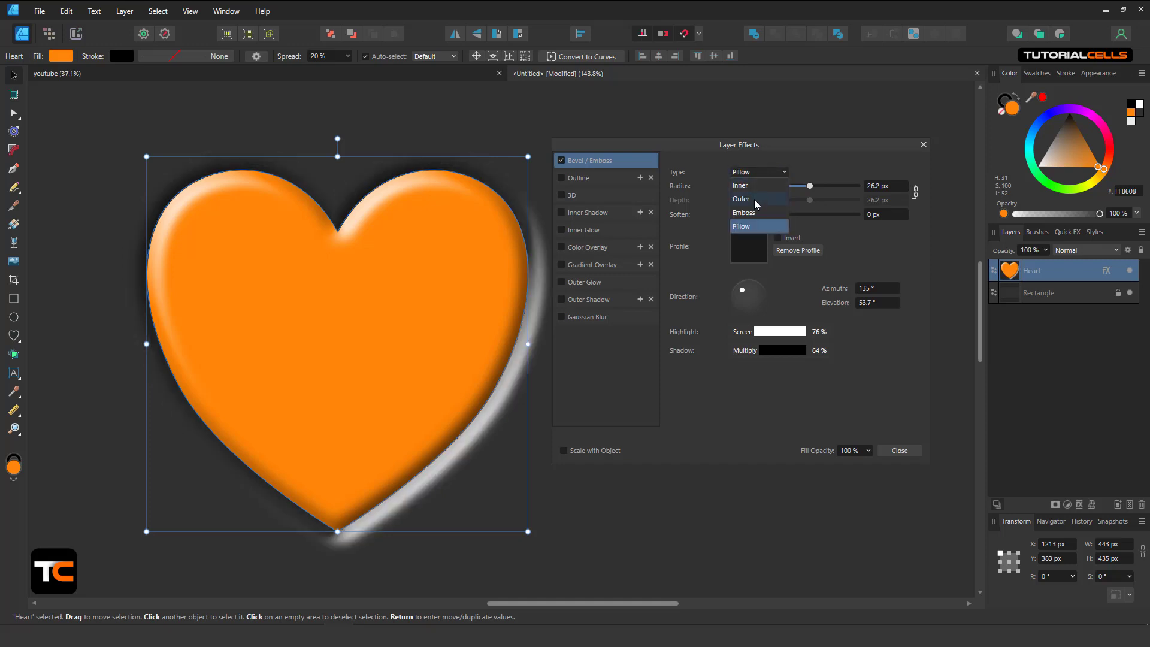
click(756, 205)
Unlink the bevel's depth from its radius, keeping the radius at 26.2 px
drag(810, 185, 810, 186)
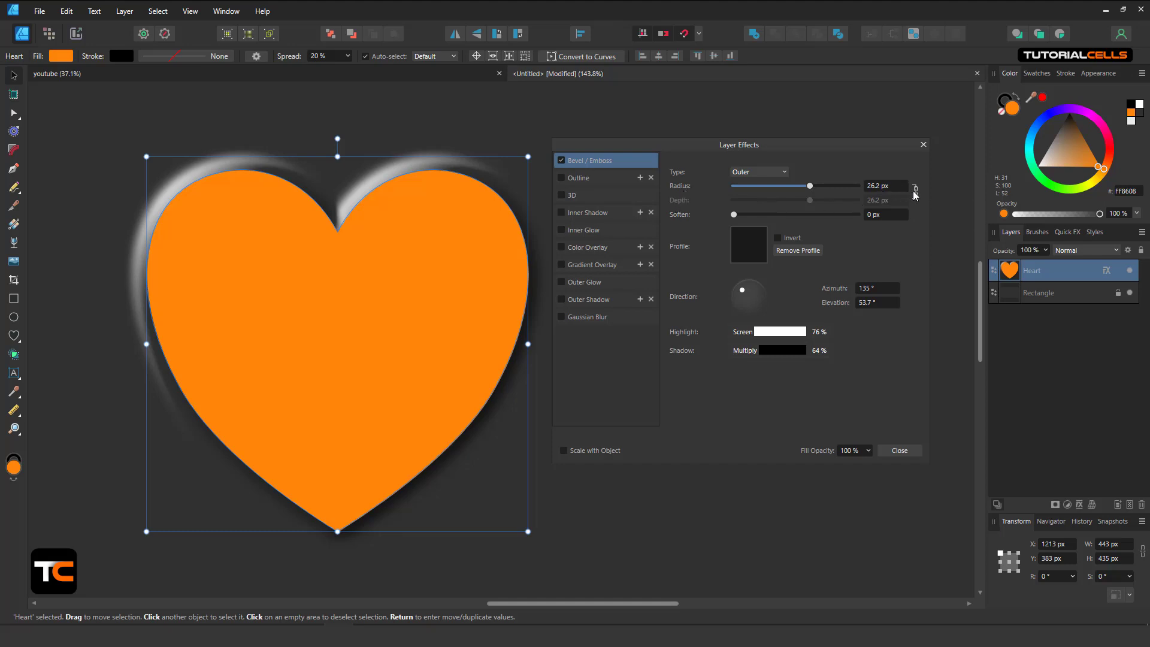
click(920, 193)
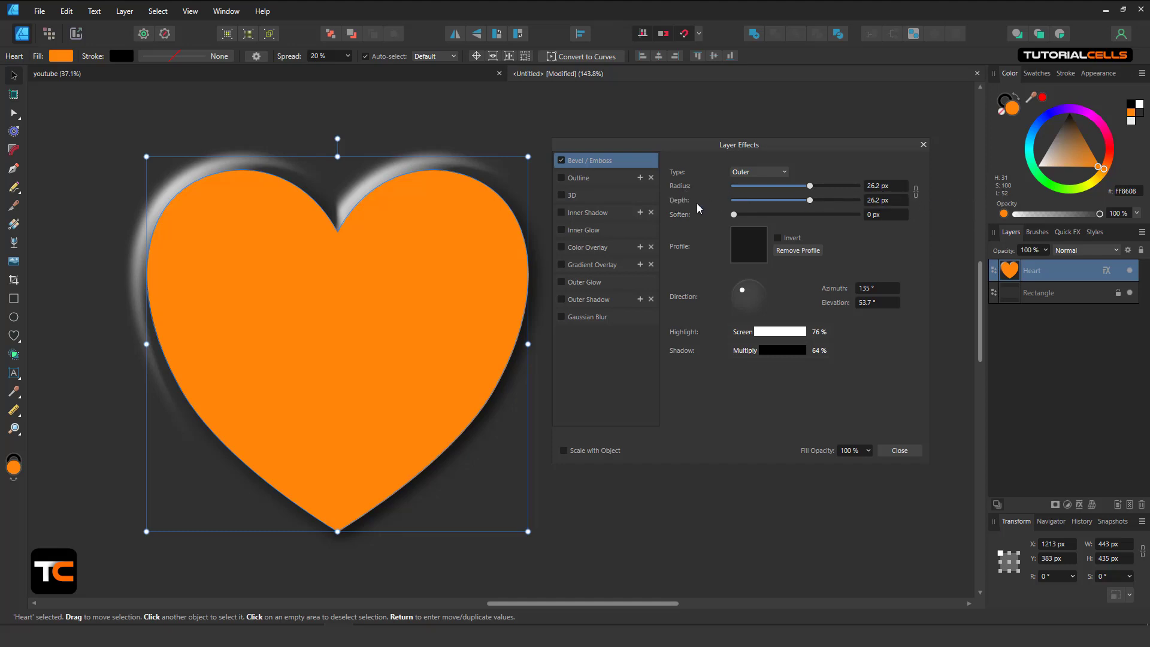
Set the bevel type to Inner with a 37.2 px radius and a 30 px depth
click(767, 172)
click(760, 182)
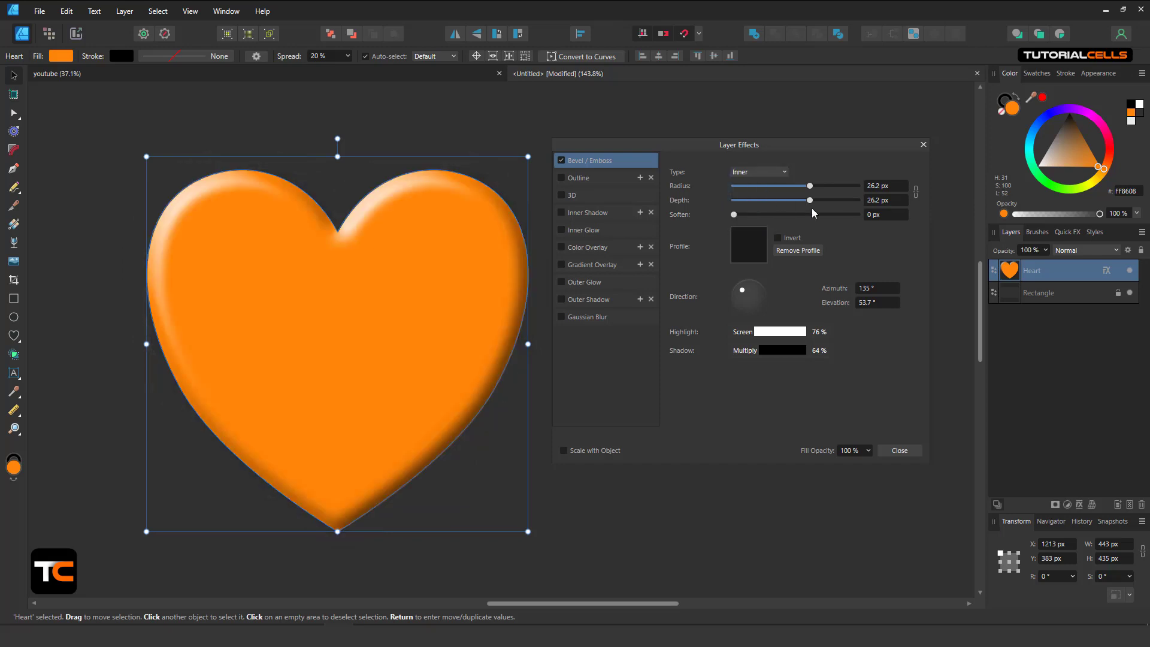
mouse_move(810, 200)
mouse_down()
mouse_move(783, 203)
mouse_move(821, 210)
mouse_move(826, 192)
mouse_up()
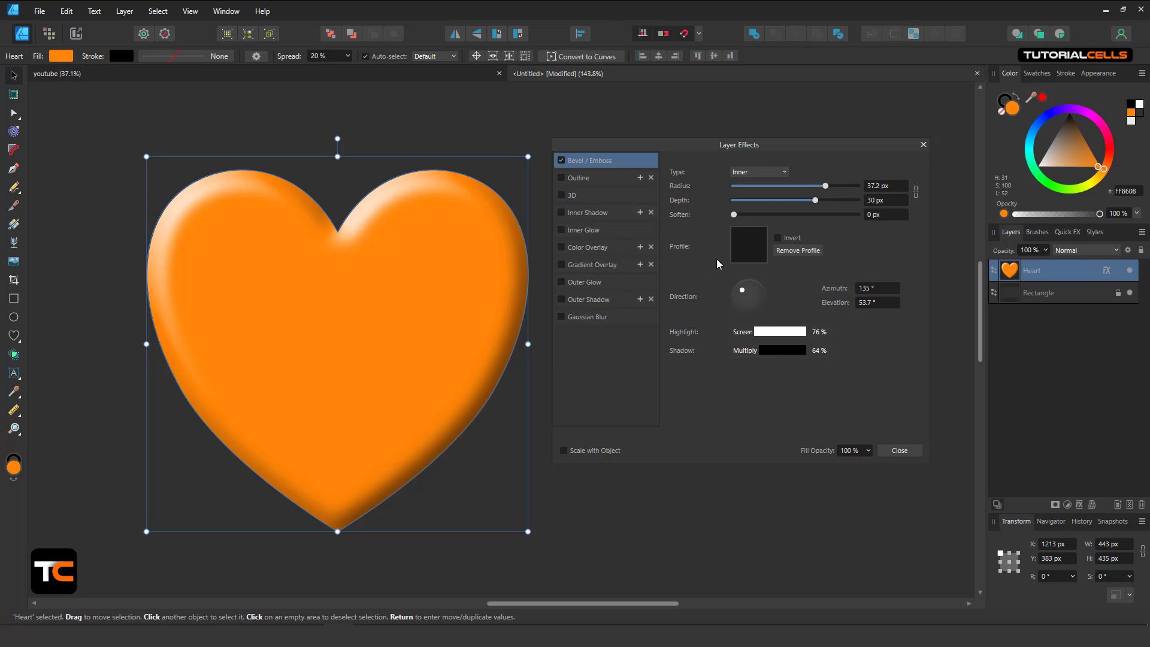
Apply the standard S-curve profile to the bevel and add a node that dips the upper part of its curve
click(747, 257)
click(761, 407)
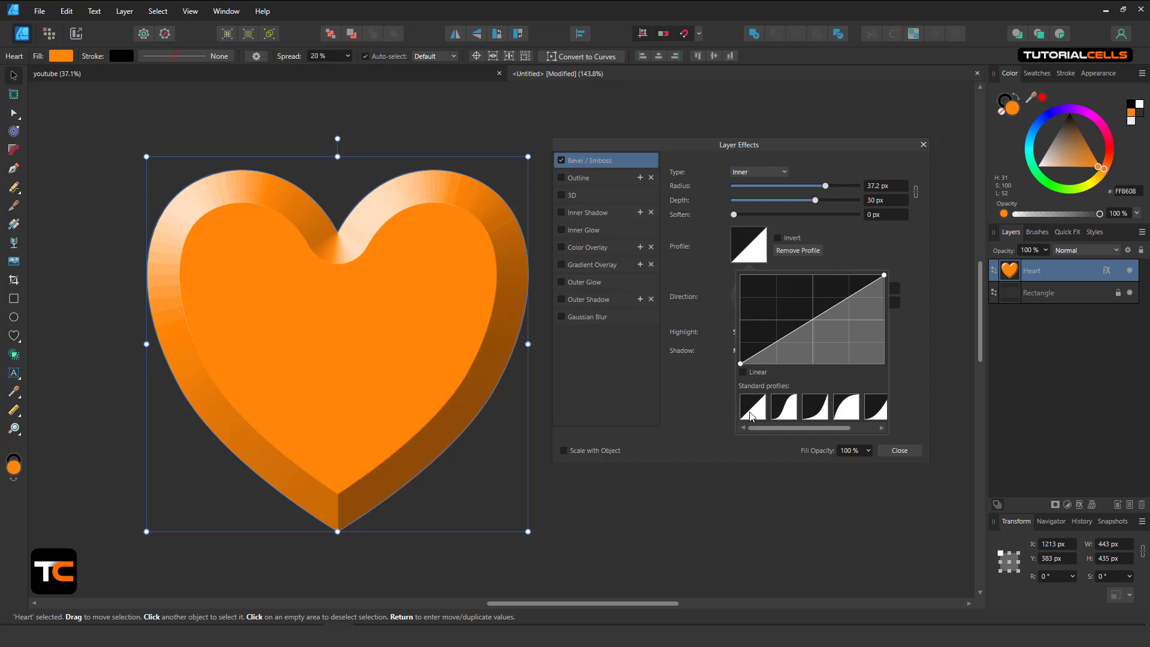
click(782, 407)
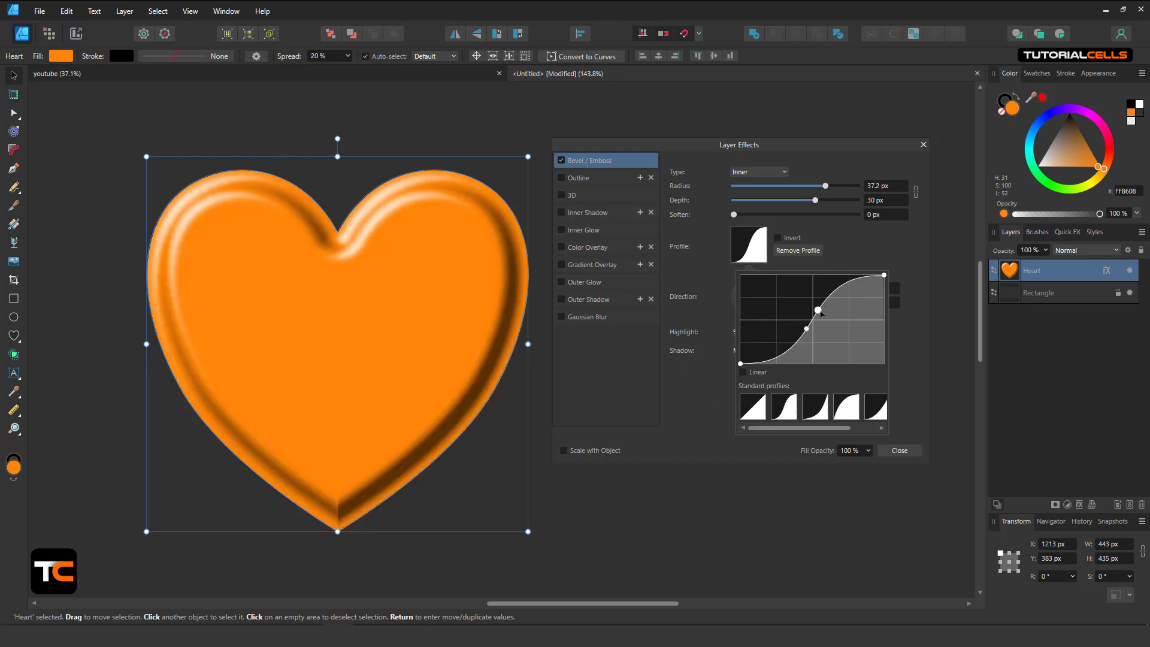
drag(840, 293, 845, 305)
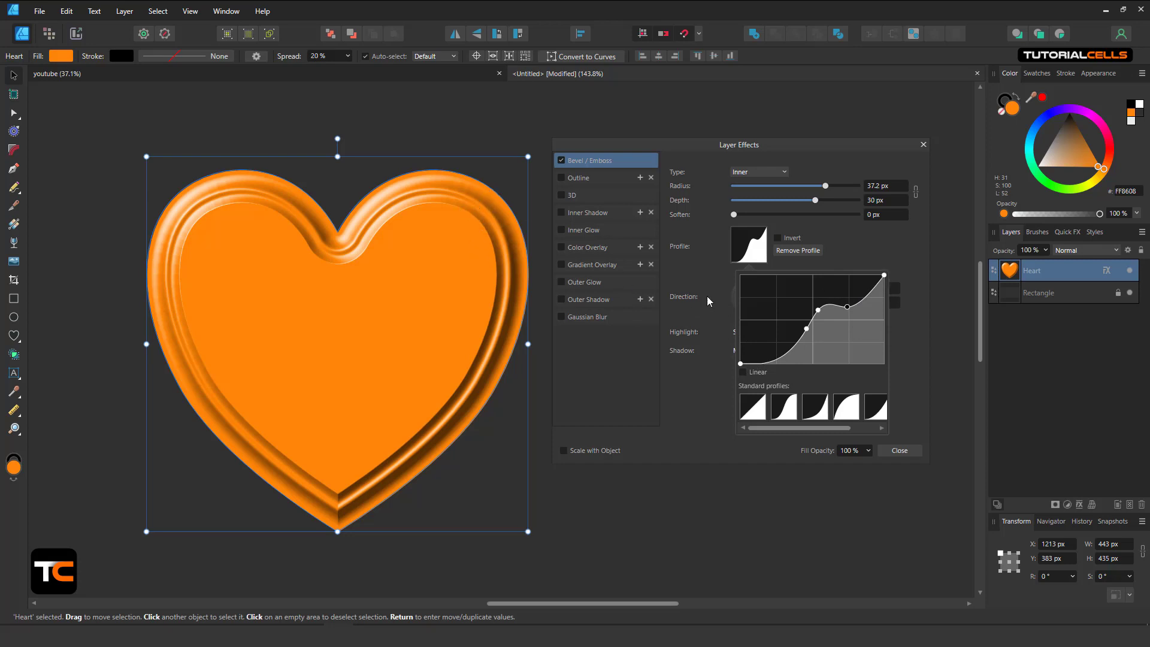
drag(847, 307, 850, 313)
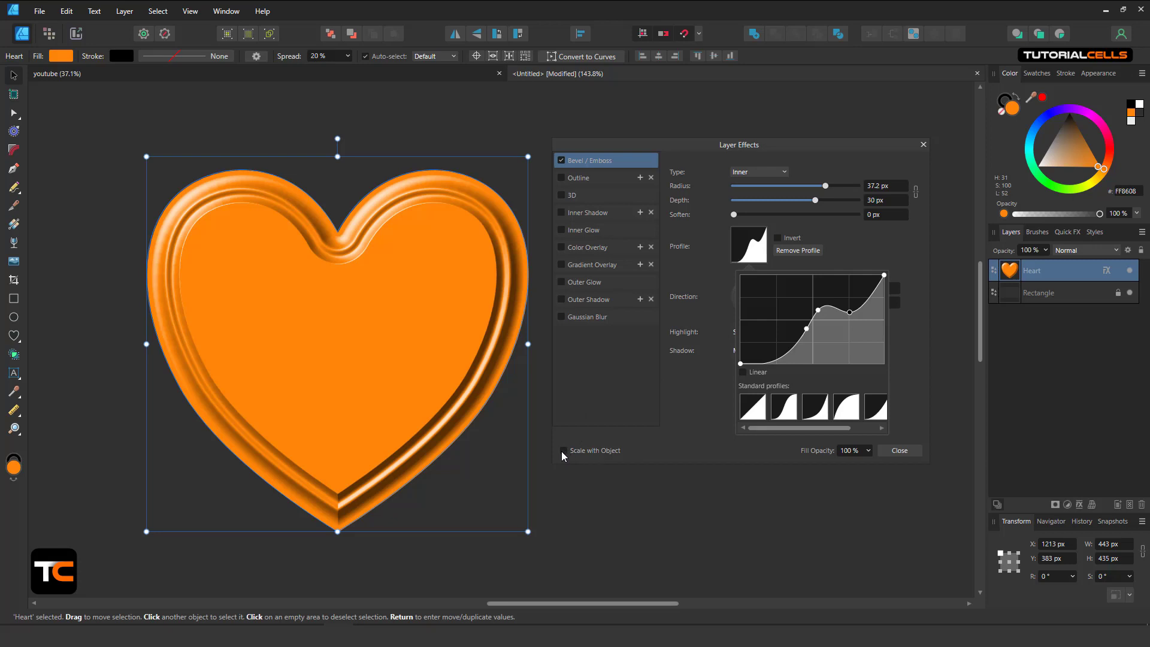
Compare resizing the heart with Scale with Object off and on, ending with it on at about 199 × 193 px
scroll(418, 372, down, 3)
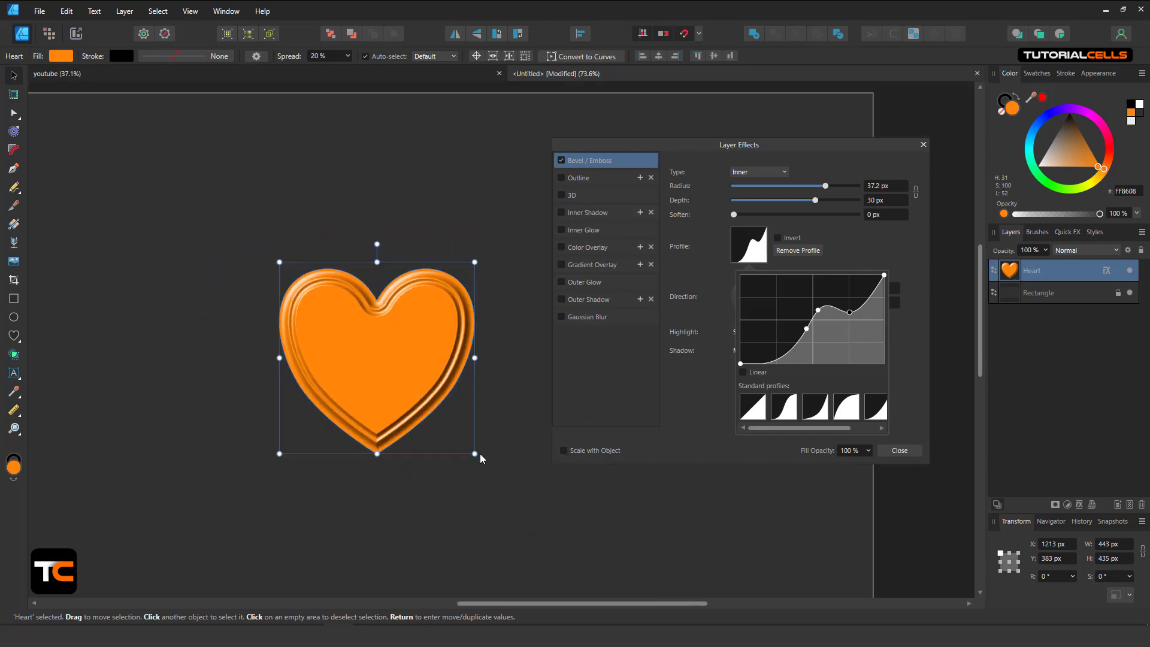
mouse_move(475, 457)
mouse_down()
mouse_move(363, 343)
mouse_move(470, 400)
mouse_move(493, 444)
mouse_move(381, 367)
mouse_move(550, 506)
mouse_move(437, 415)
mouse_move(492, 464)
mouse_up()
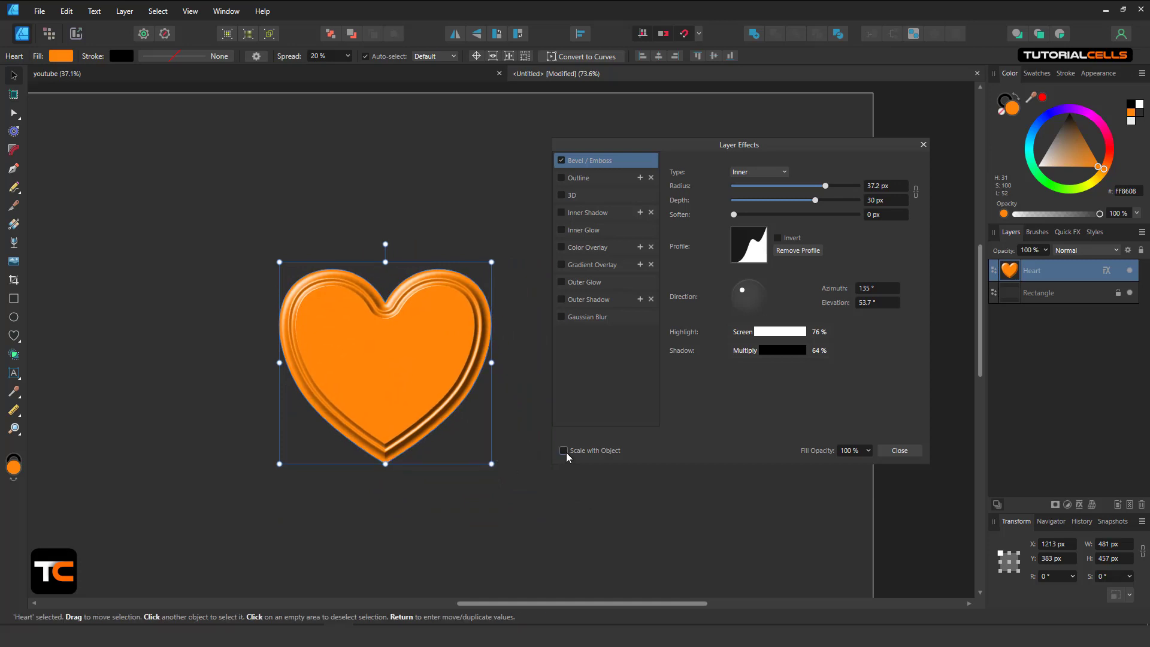
drag(492, 464, 343, 325)
scroll(365, 272, up, 5)
scroll(361, 275, down, 3)
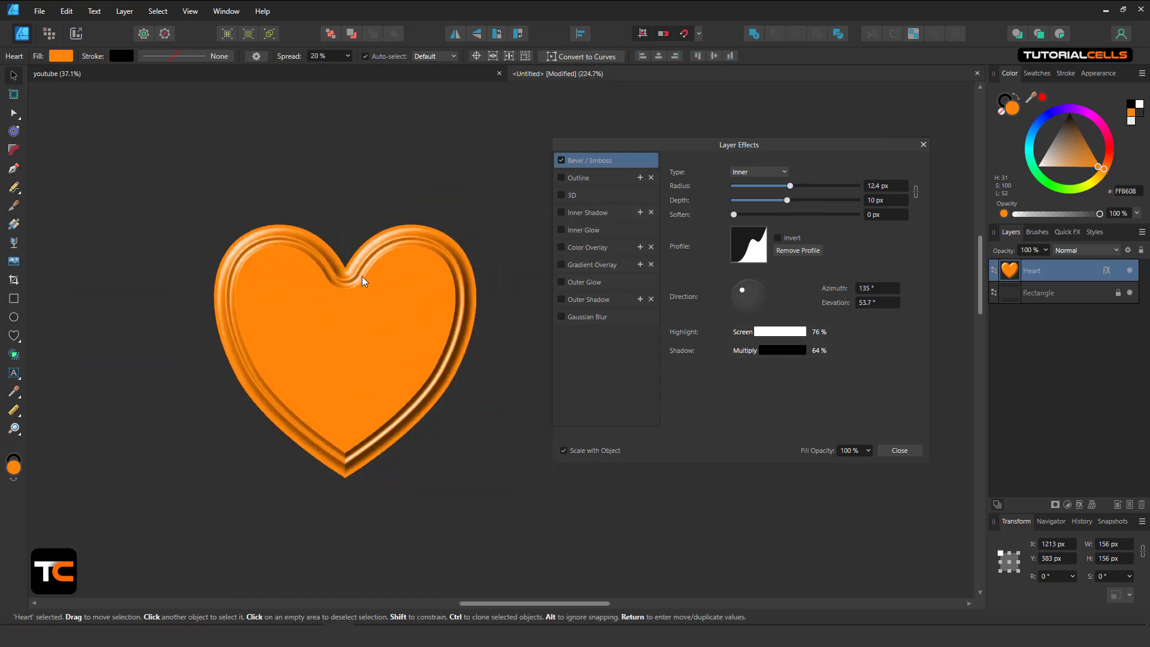
drag(452, 437, 519, 493)
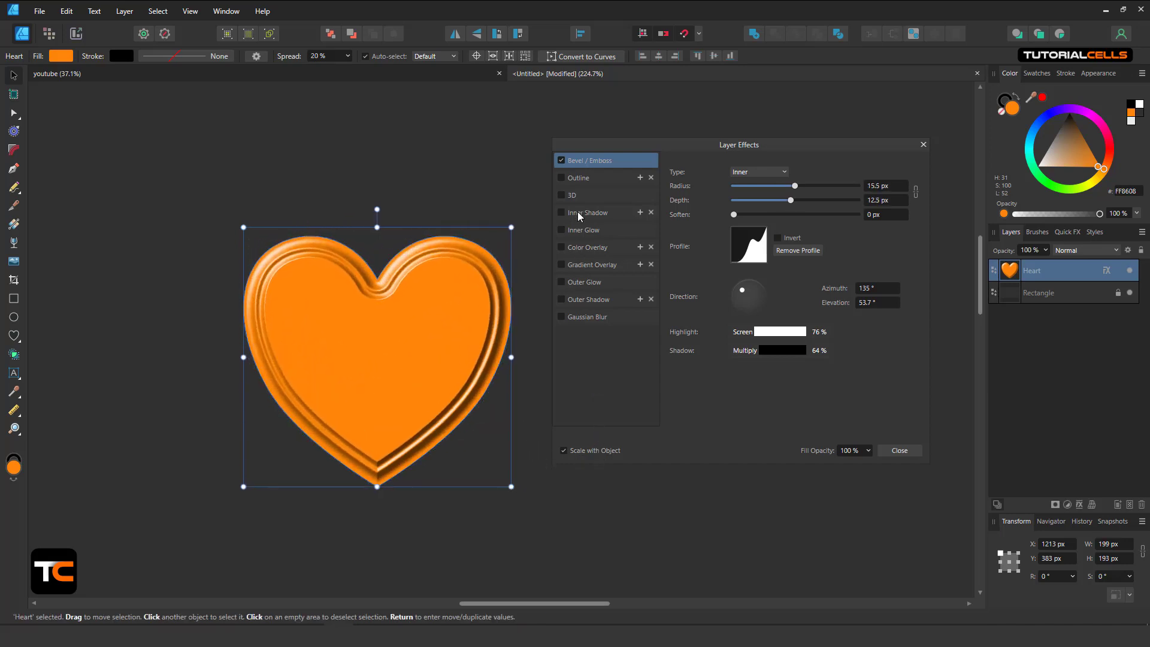
Turn off the Bevel / Emboss effect and enable an Outline effect with an 8.1 px radius
click(561, 161)
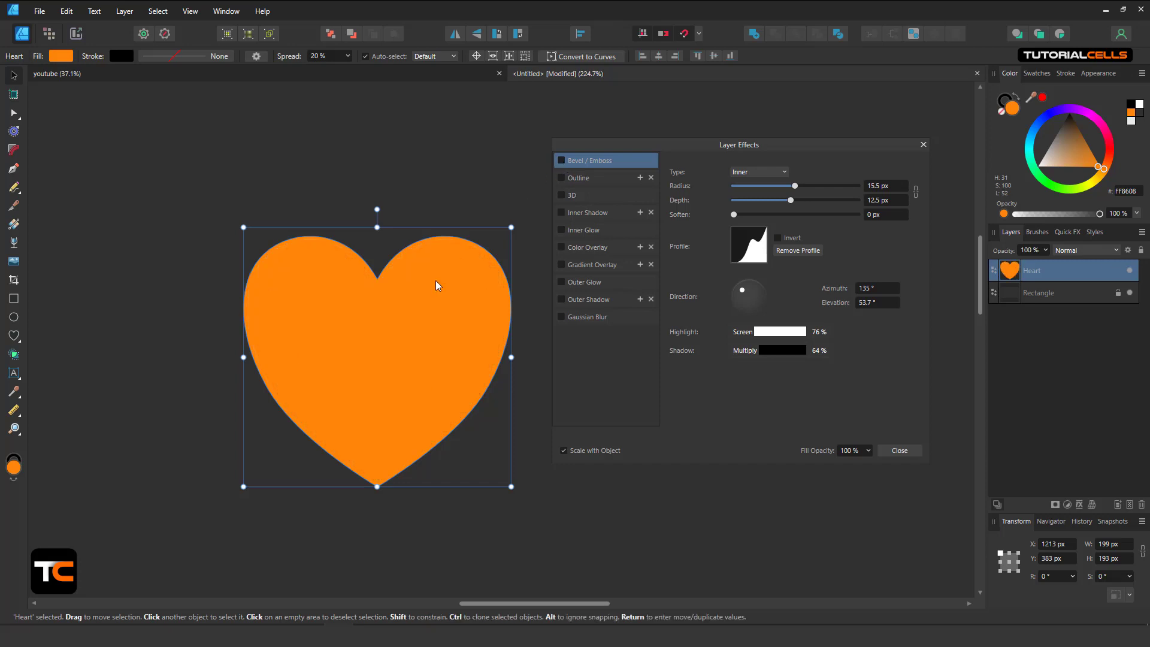
scroll(390, 282, down, 3)
scroll(390, 283, right, 2)
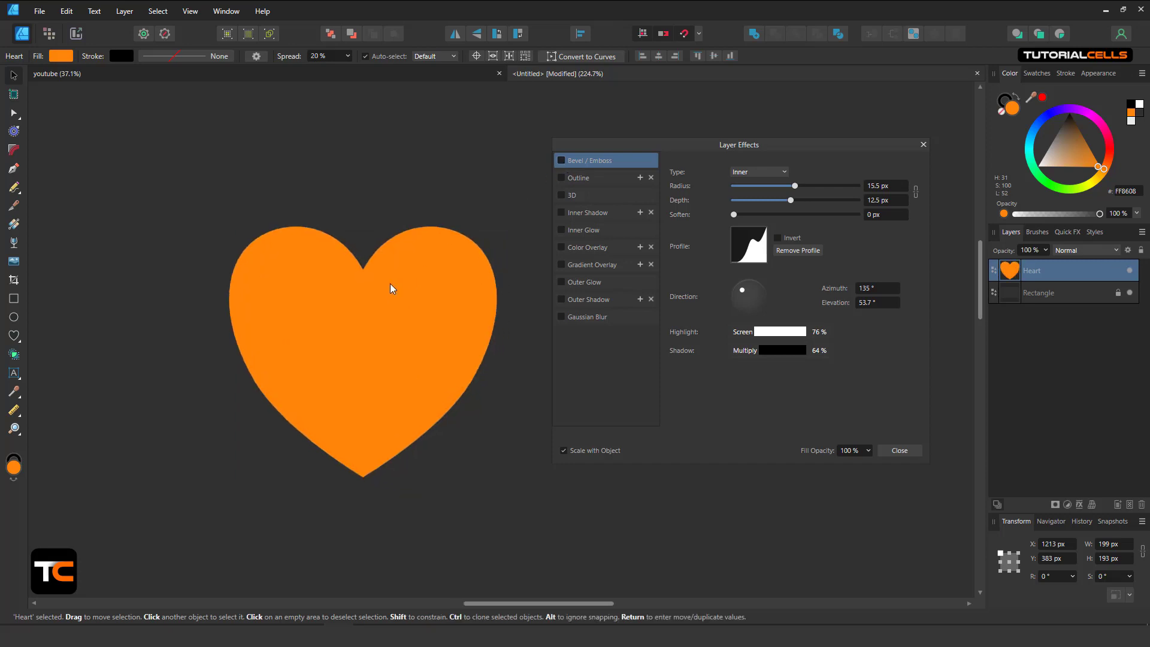
click(575, 178)
click(562, 177)
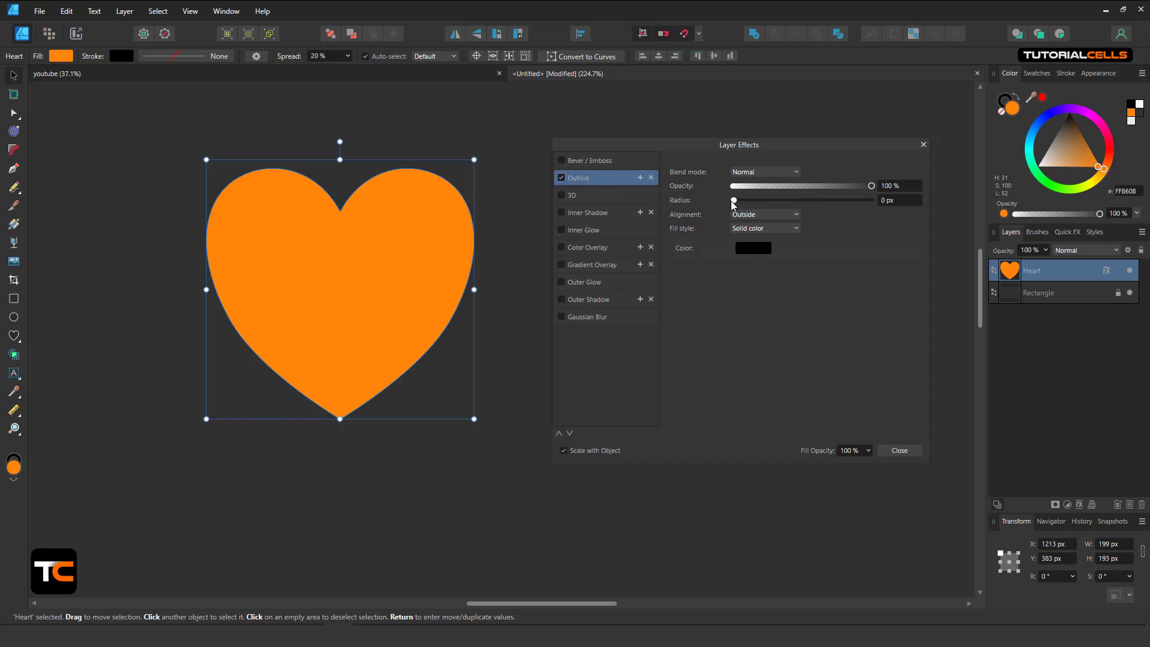
drag(734, 199, 786, 199)
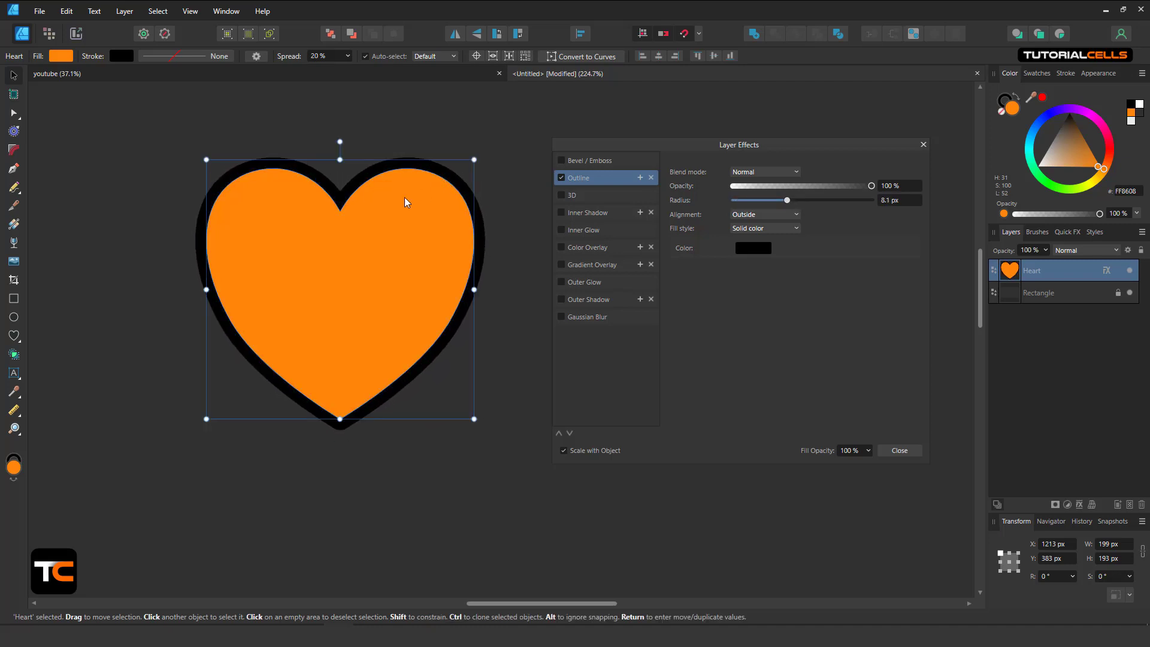
Keep the outline's blend mode at Normal and opacity at 100 %, and colour the outline red
click(760, 172)
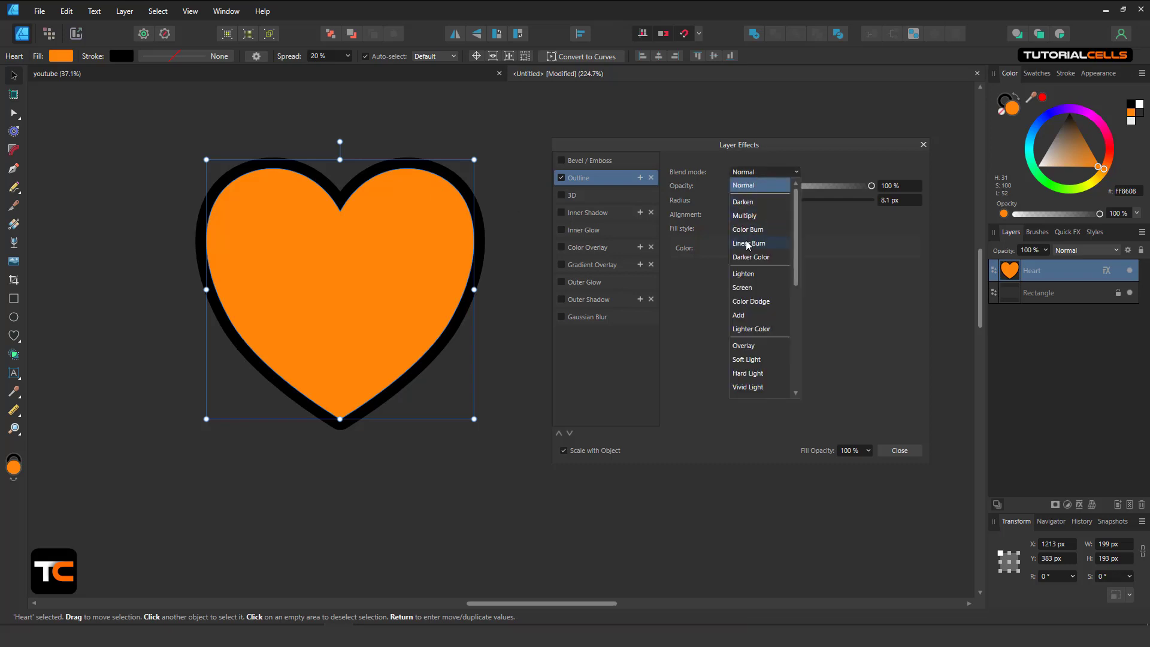
click(861, 297)
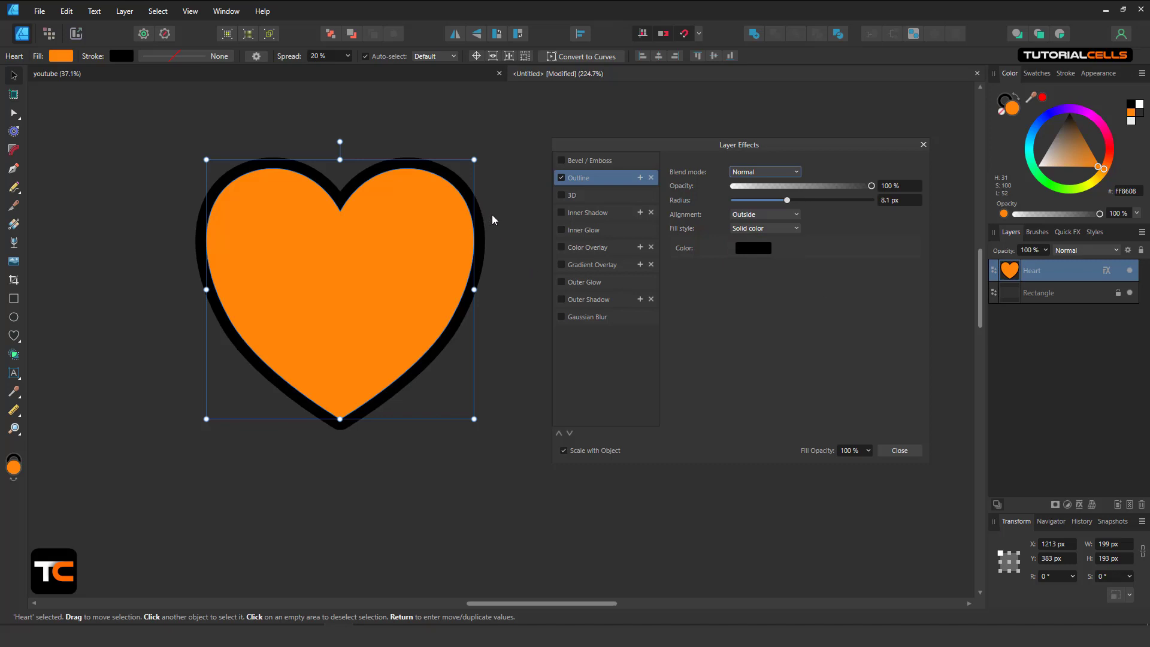
mouse_move(870, 185)
mouse_down()
mouse_move(819, 185)
mouse_move(875, 186)
mouse_up()
click(756, 249)
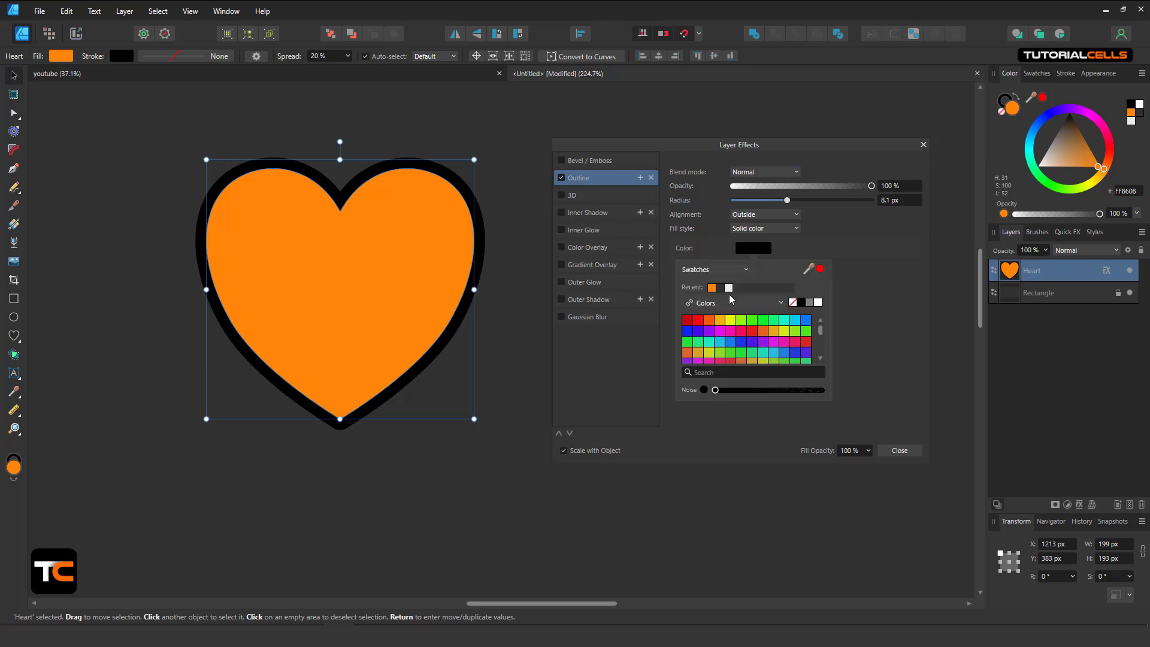
click(703, 322)
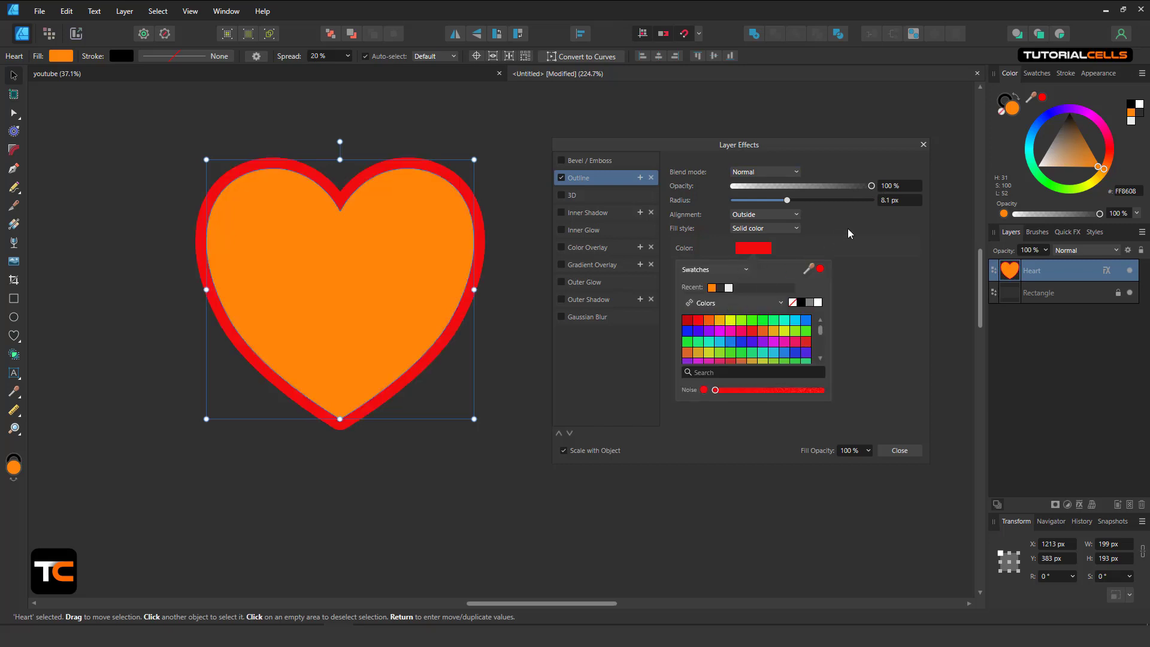
Try the Center and Inside alignments for the outline and set the alignment back to Outside
click(751, 216)
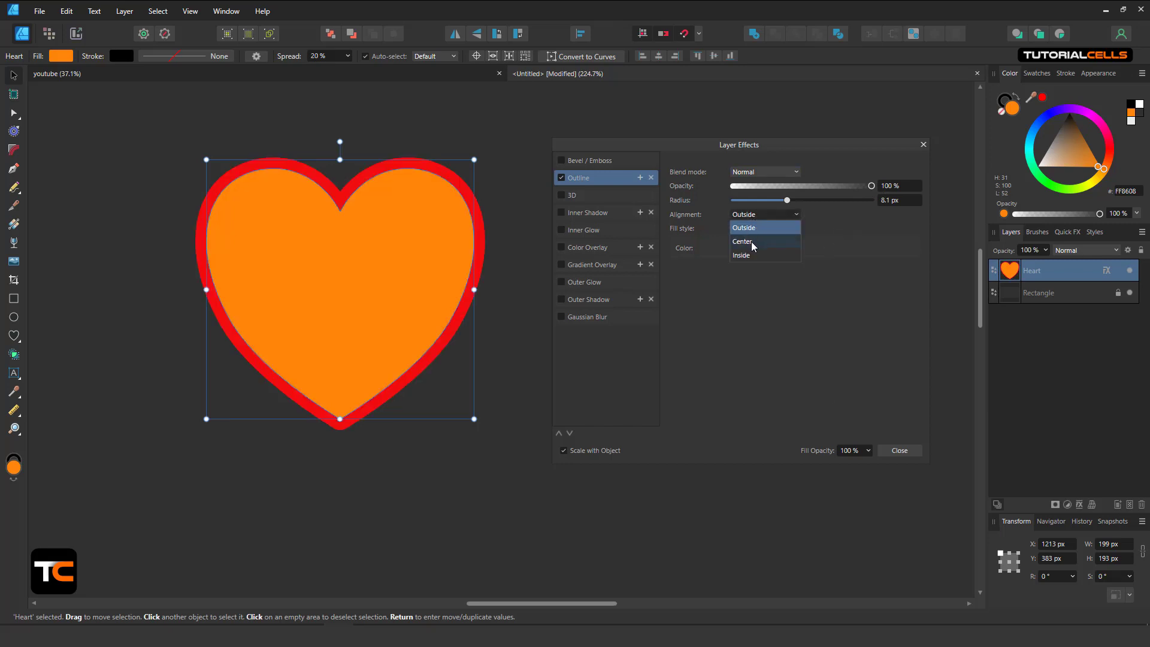
click(751, 240)
click(759, 214)
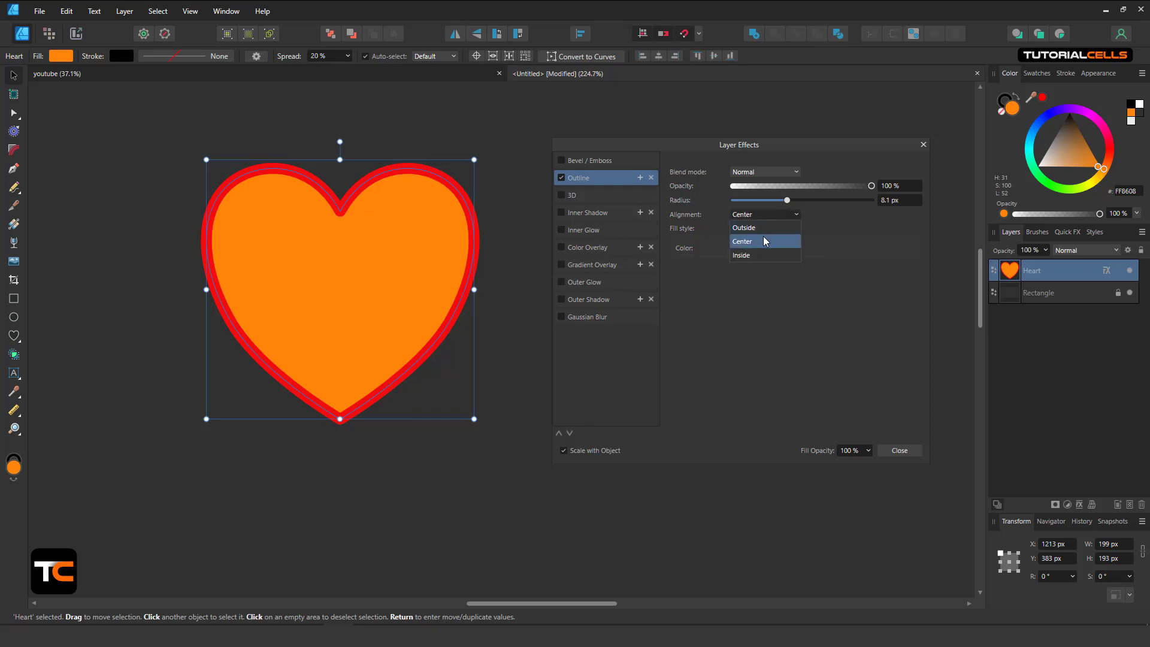
click(757, 257)
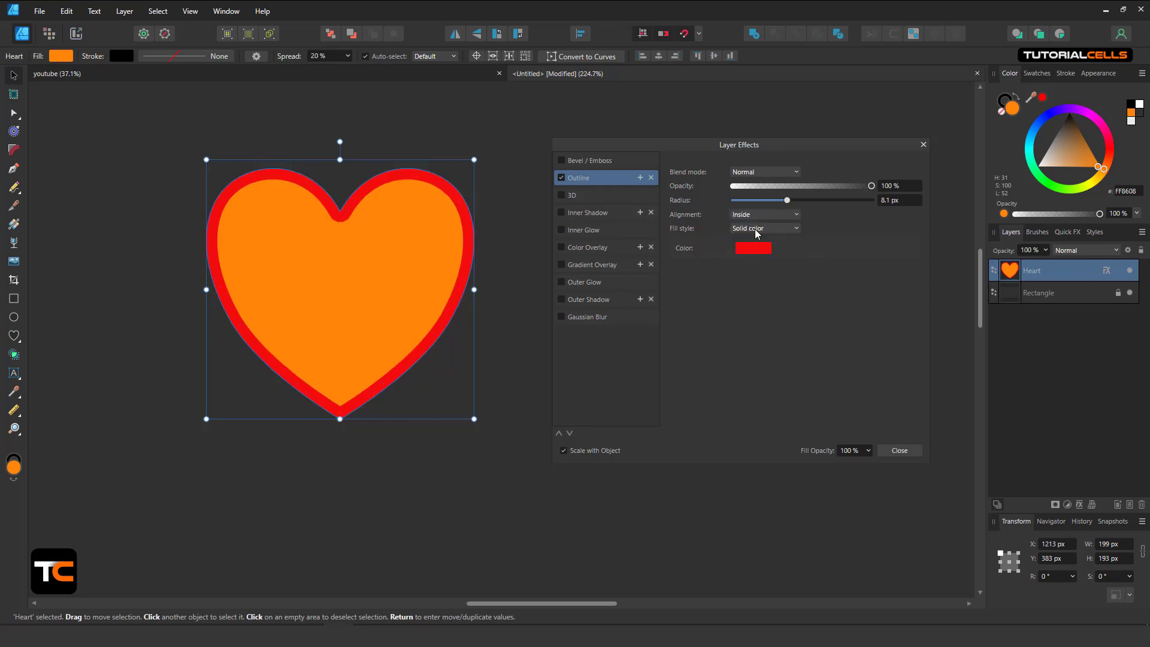
click(759, 215)
click(757, 227)
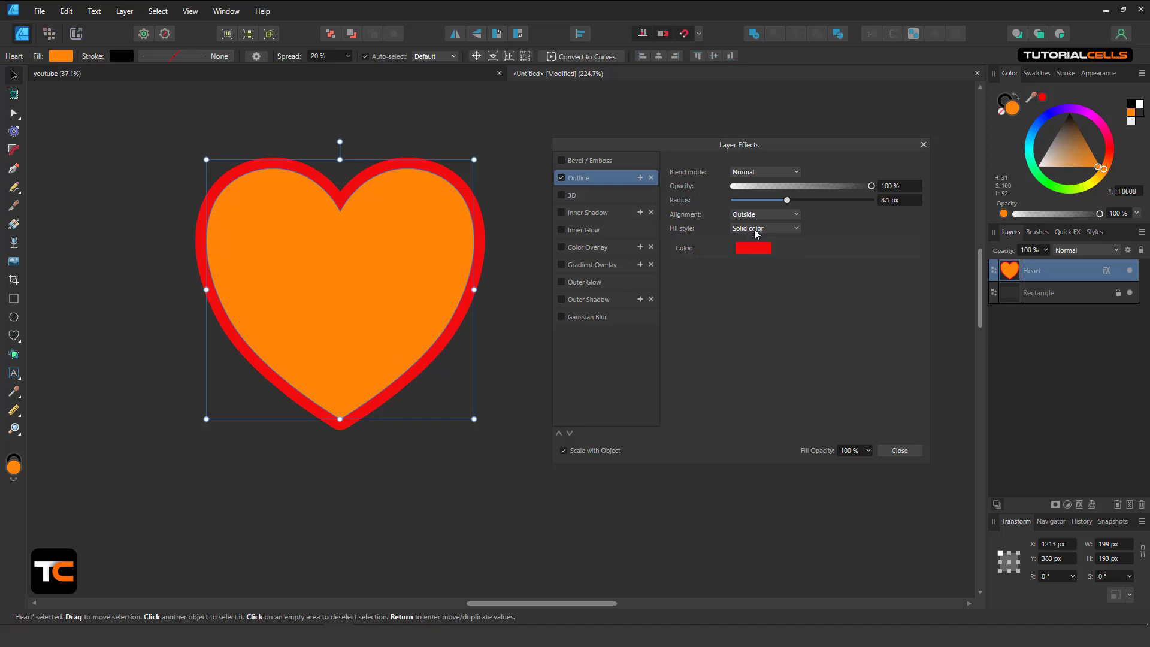
Try a linear Gradient fill style on the outline with Scale X 128 %, Scale Y 103 %, Offset X 20 % and a 225° angle
click(755, 228)
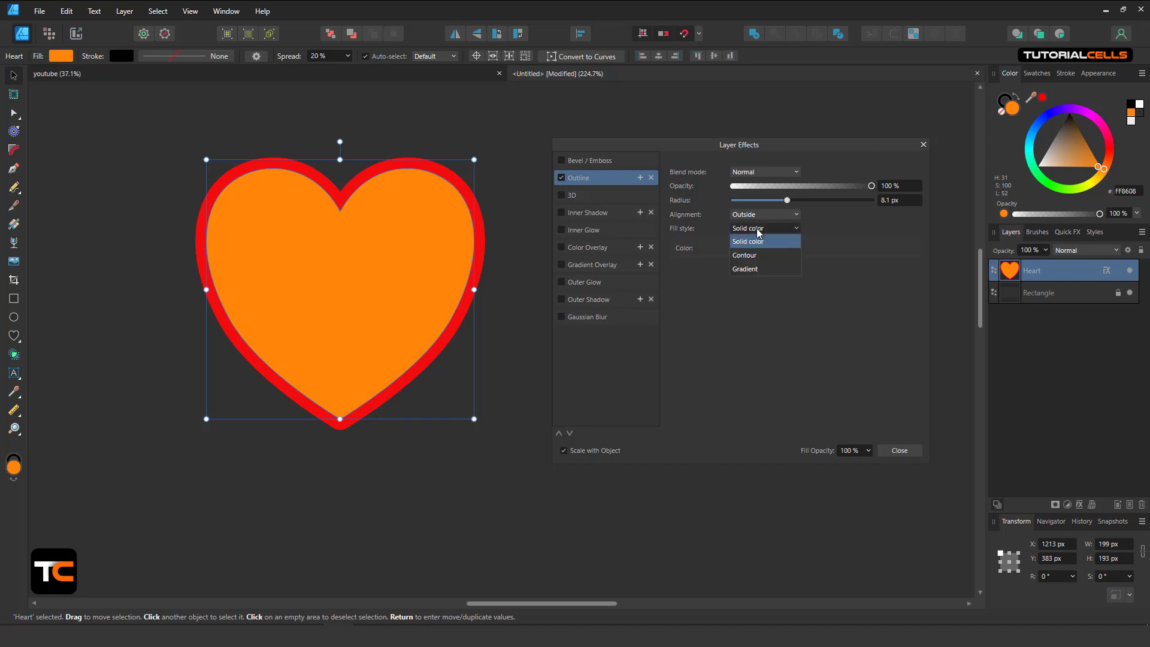
click(749, 274)
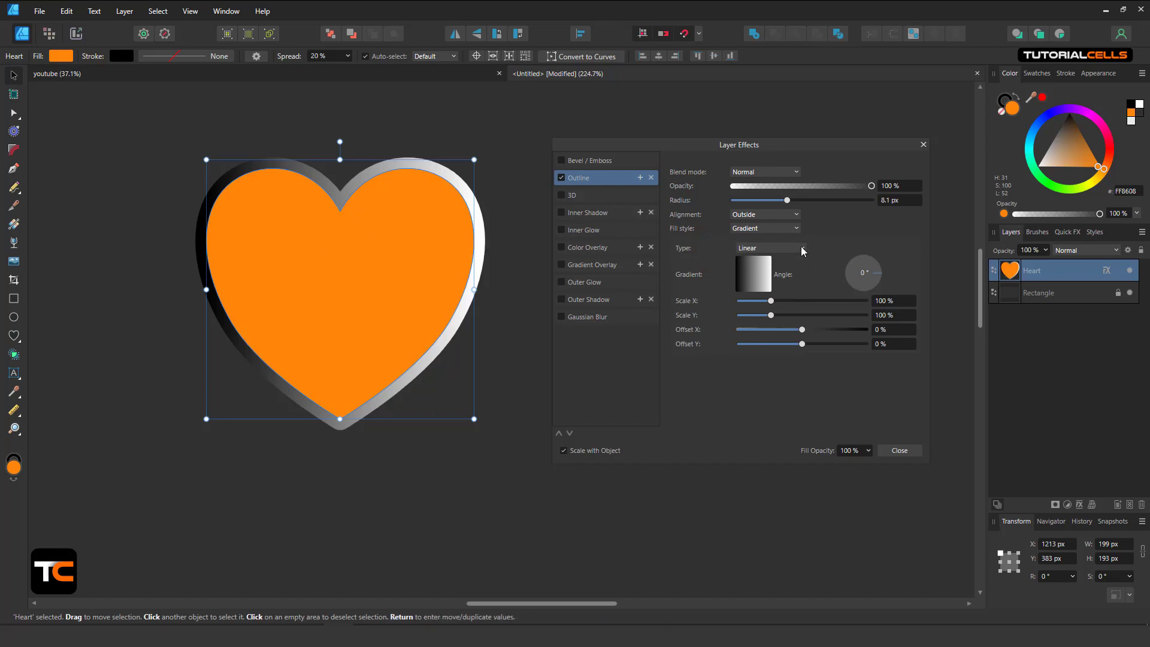
drag(765, 300, 808, 332)
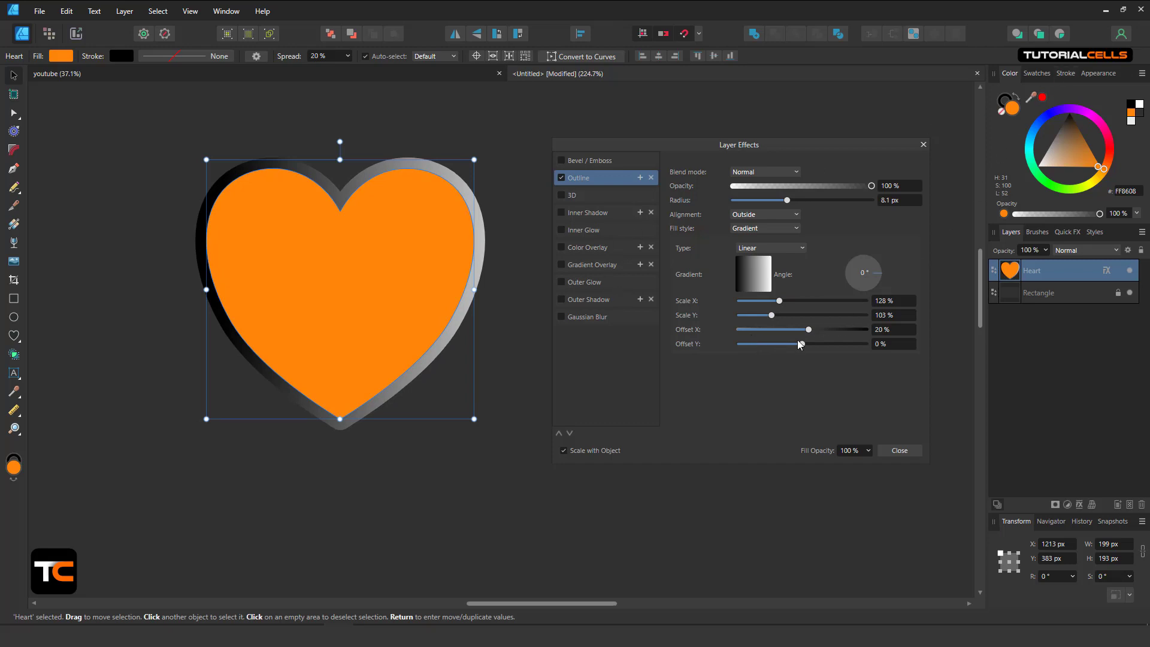
mouse_move(849, 285)
mouse_down()
mouse_move(861, 289)
mouse_move(843, 269)
mouse_move(881, 250)
mouse_move(888, 266)
mouse_move(850, 290)
mouse_up()
click(764, 284)
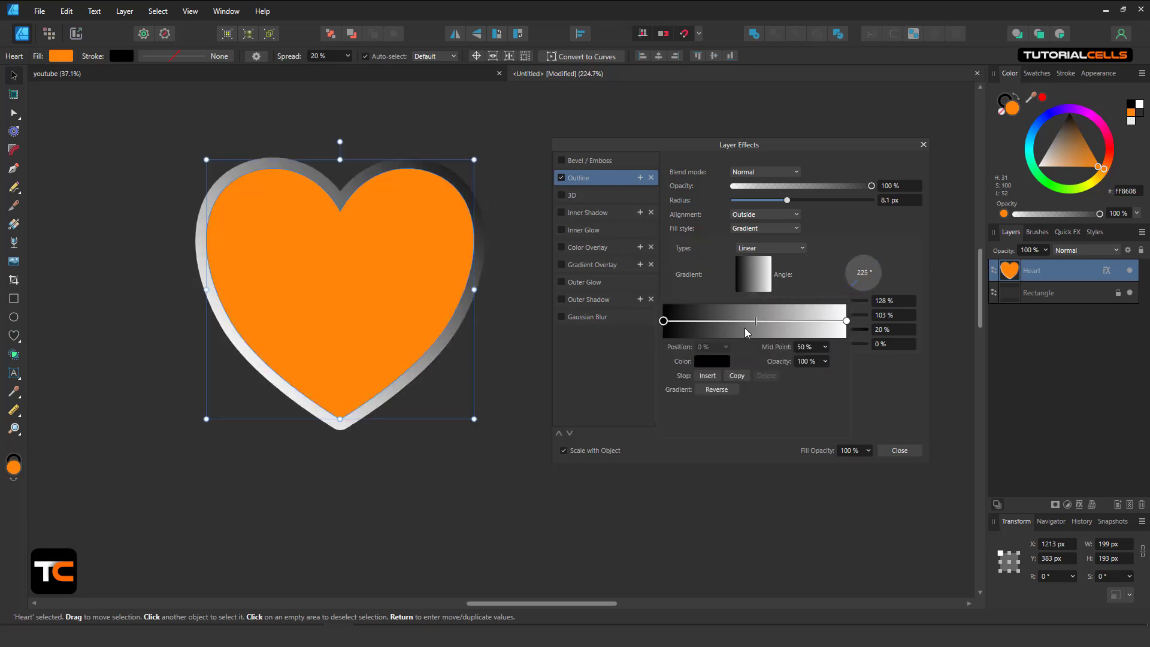
click(805, 277)
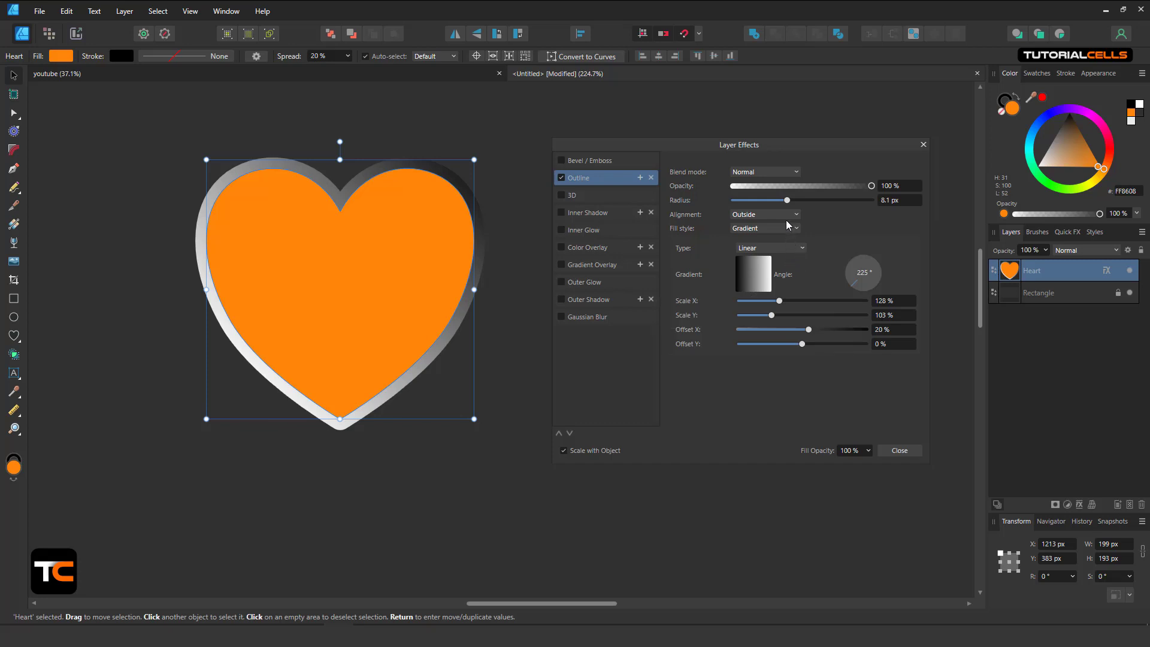
Switch the outline's fill style to Contour and inspect the gradient around the heart's edge
click(766, 231)
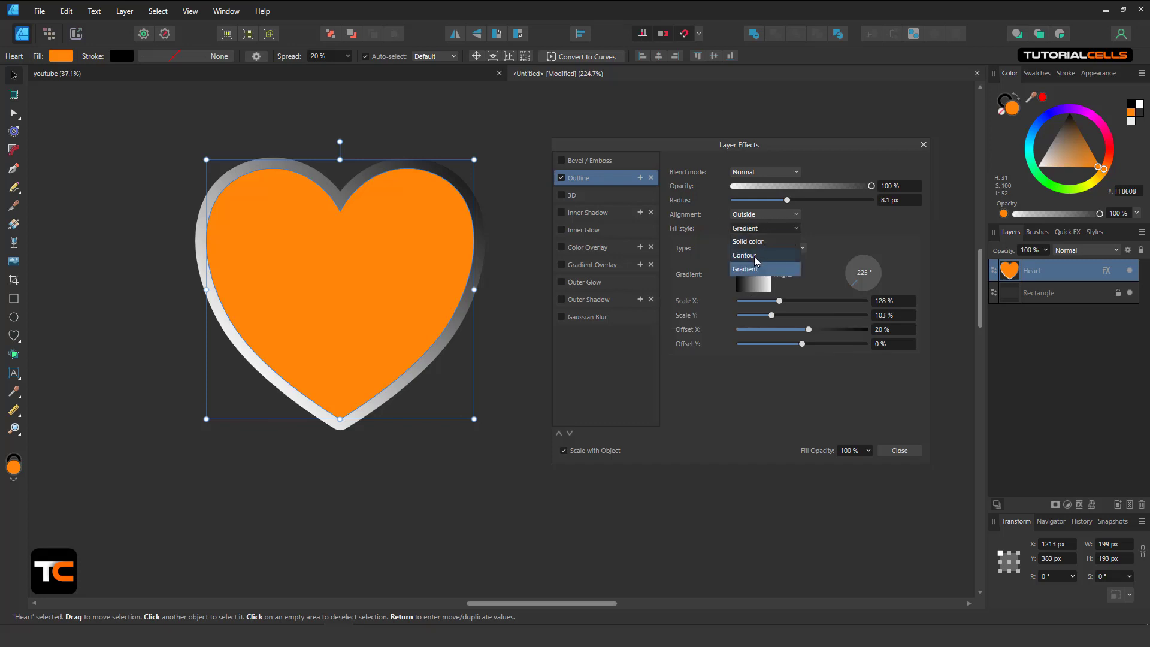
click(754, 256)
scroll(364, 196, up, 2)
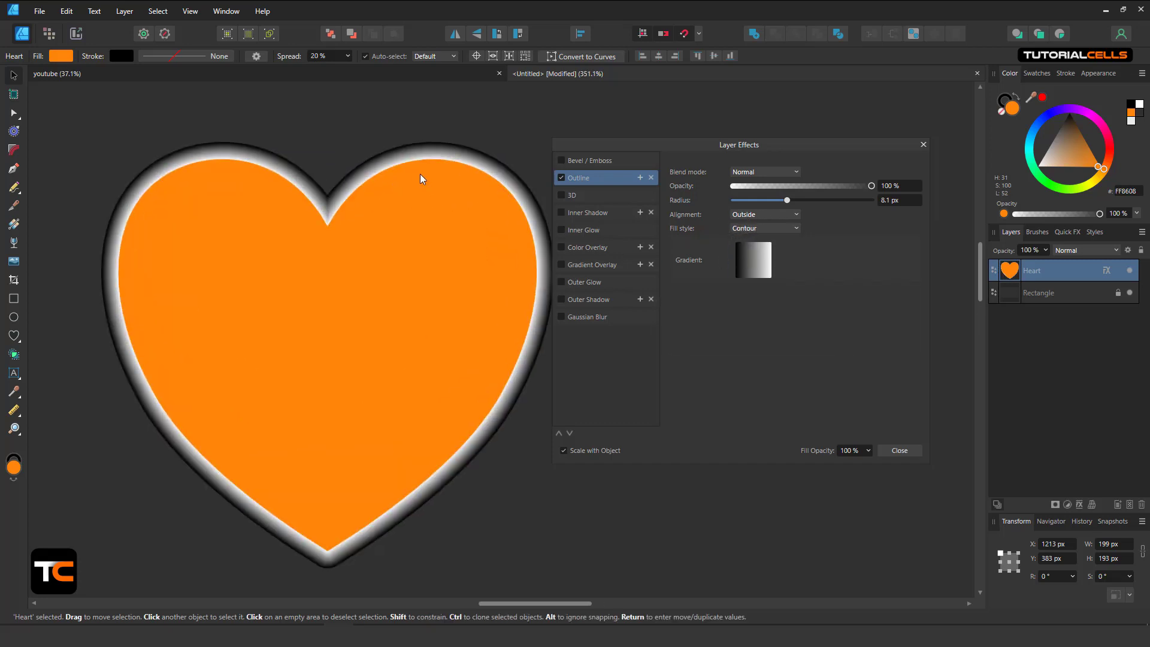
scroll(444, 175, up, 1)
scroll(468, 174, down, 3)
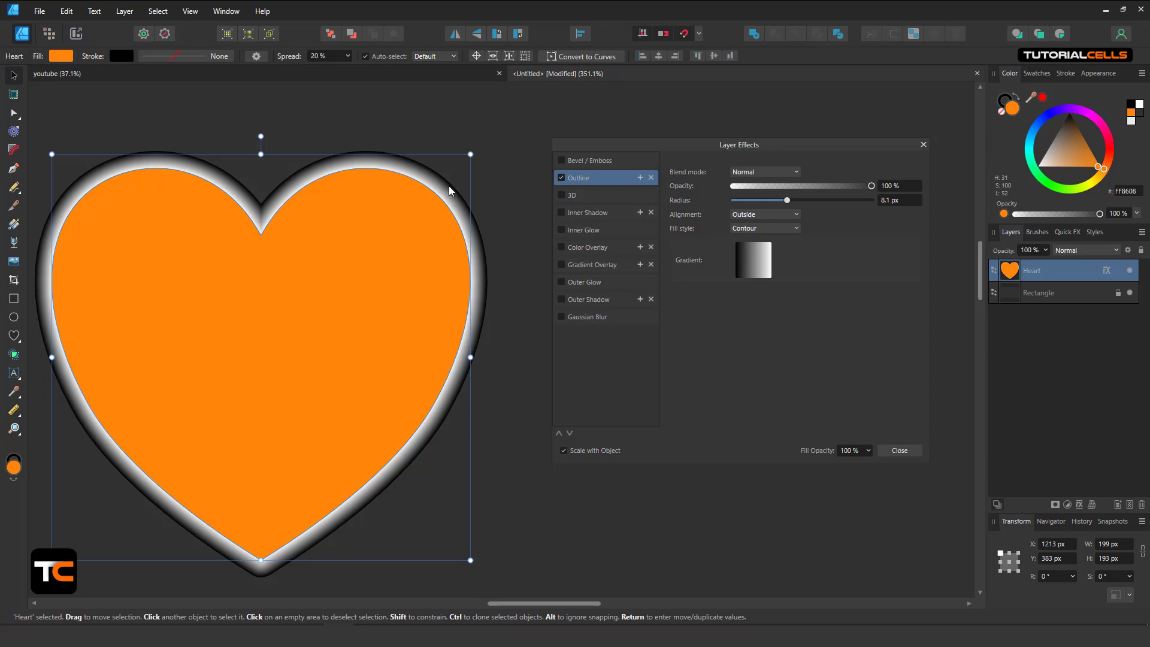
Recolour the contour gradient with a yellow-orange start stop and a dark red end stop
click(760, 261)
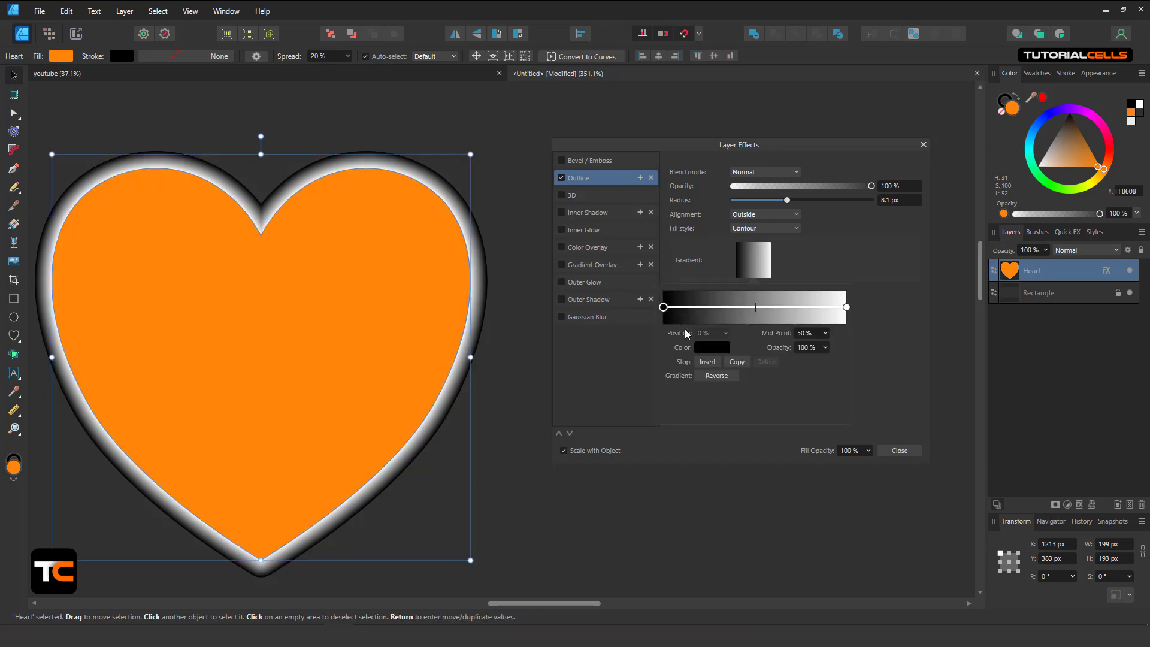
click(713, 348)
click(675, 423)
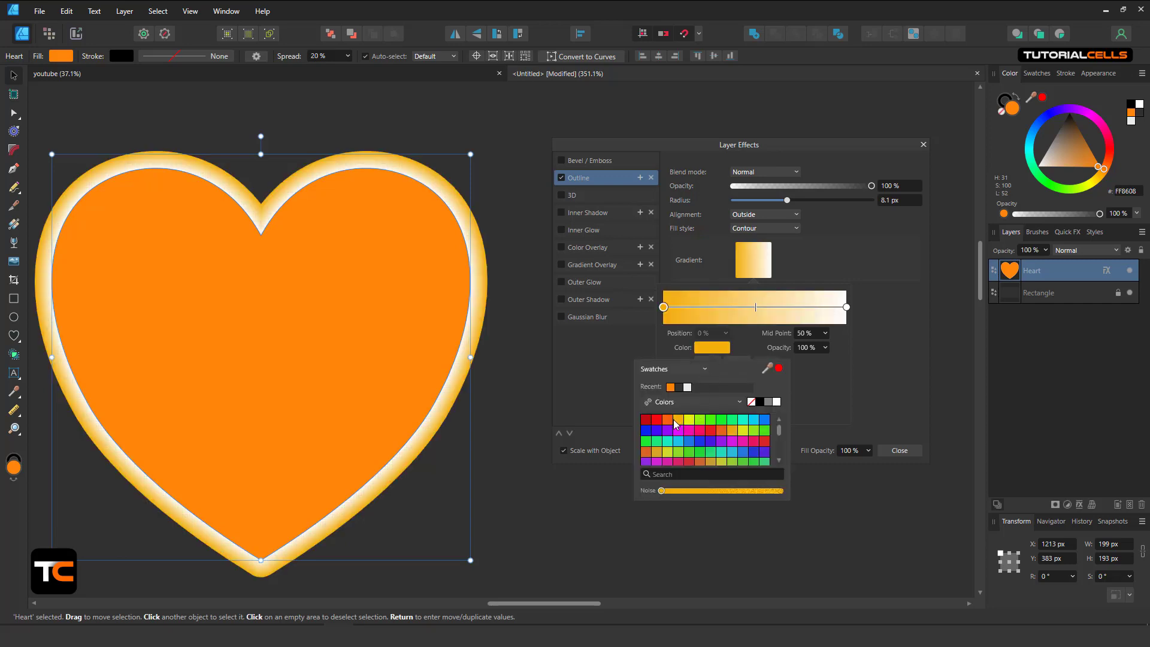
click(846, 308)
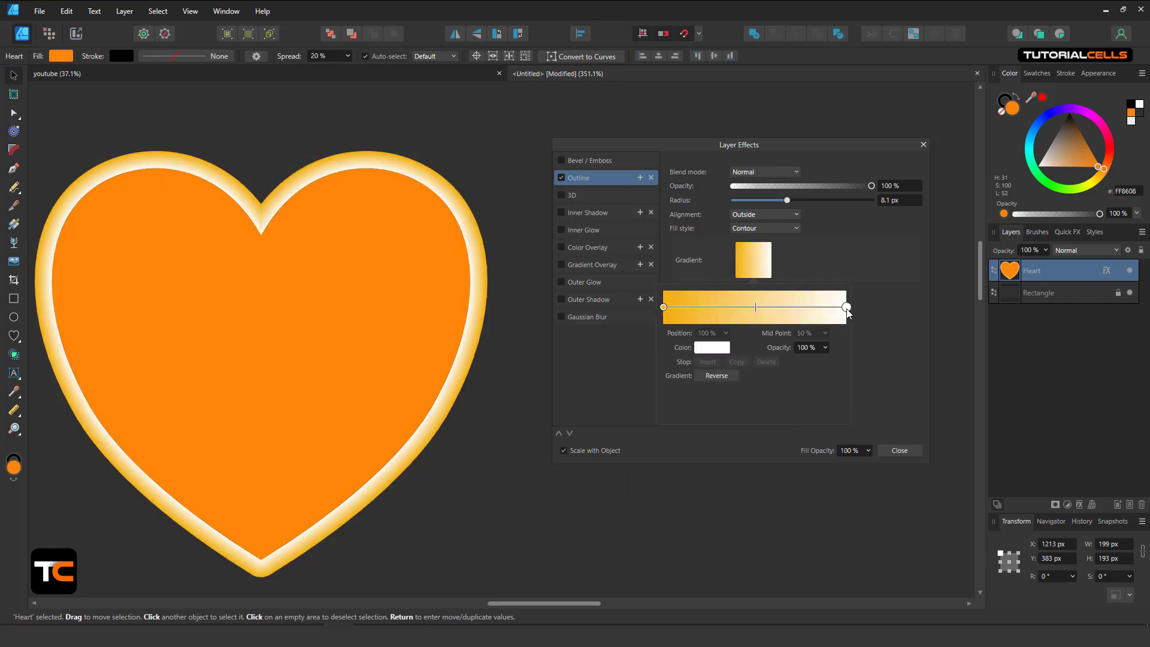
click(711, 347)
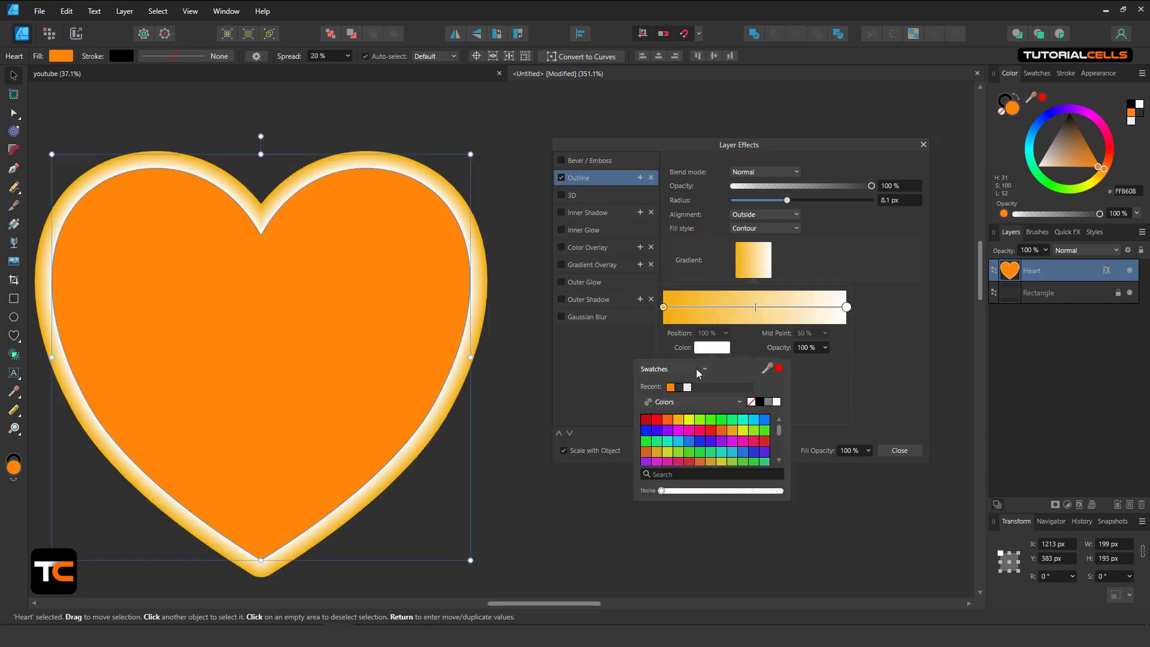
click(651, 422)
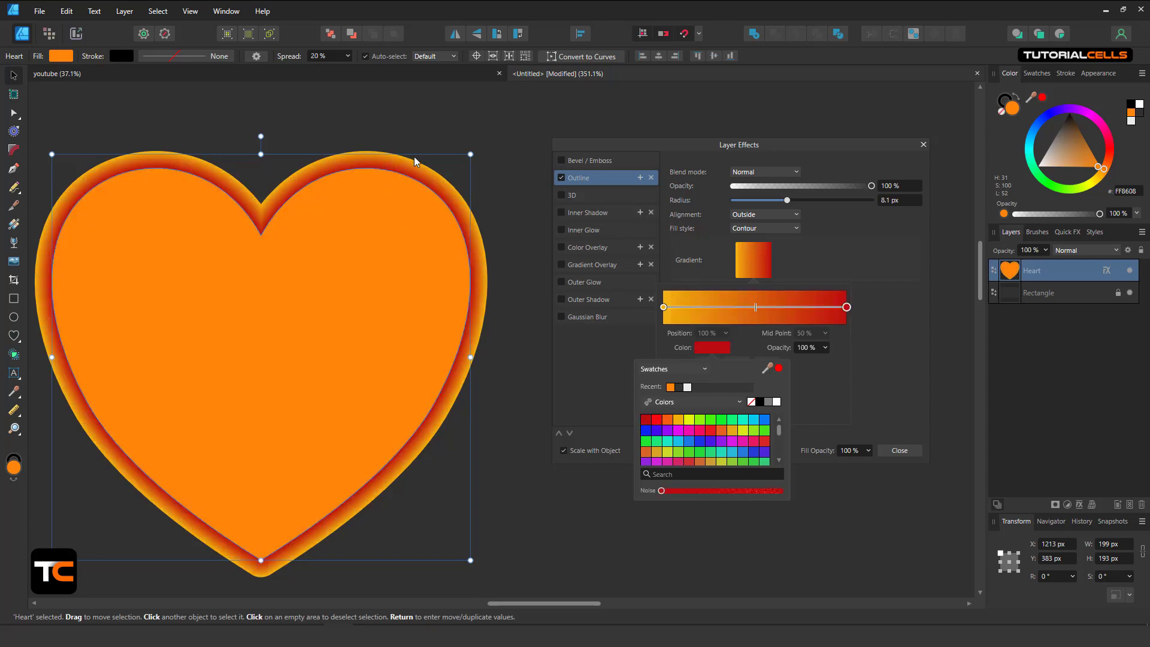
Try a second Outline effect with a 19.6 px radius on the heart and remove it
click(855, 265)
click(839, 260)
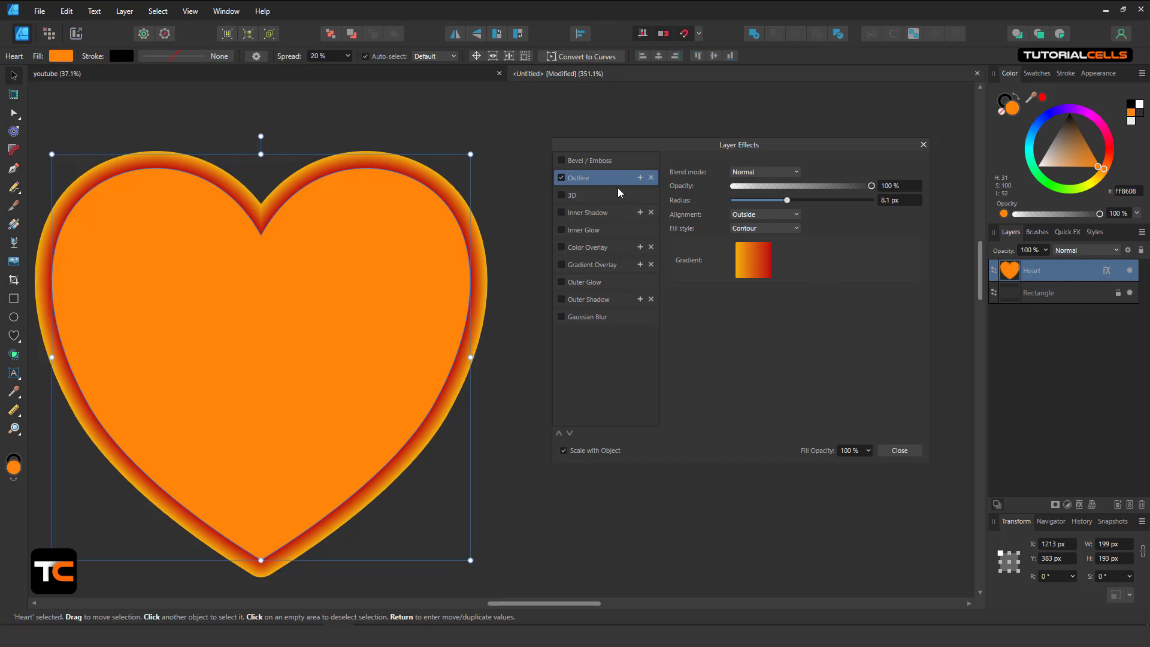
click(639, 178)
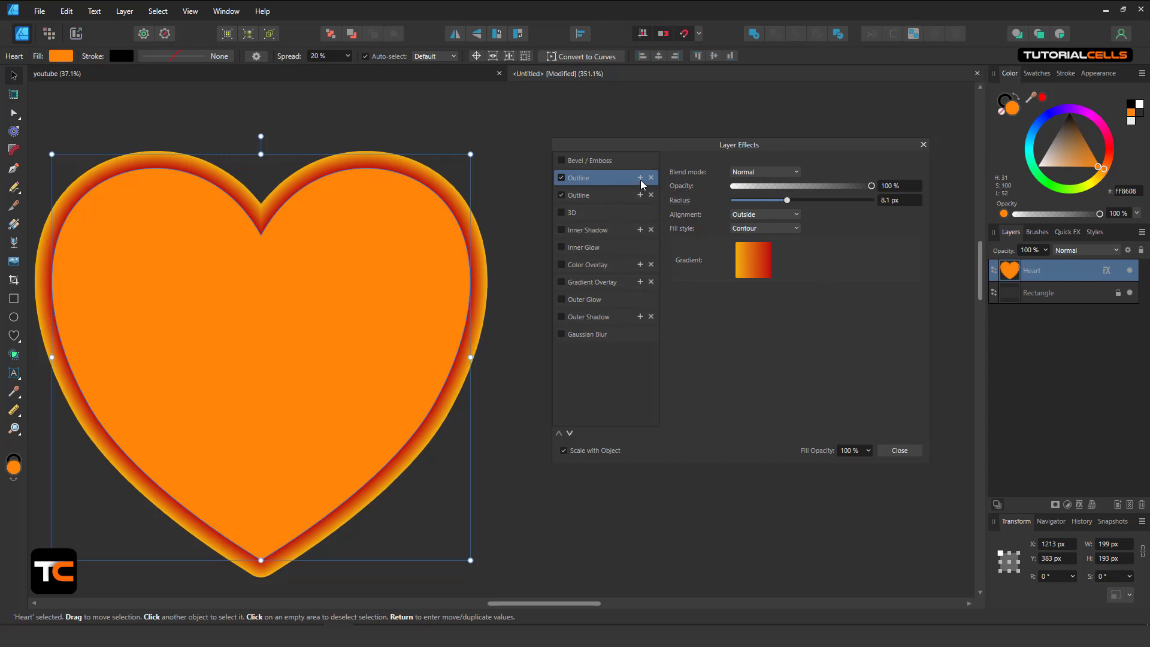
click(591, 196)
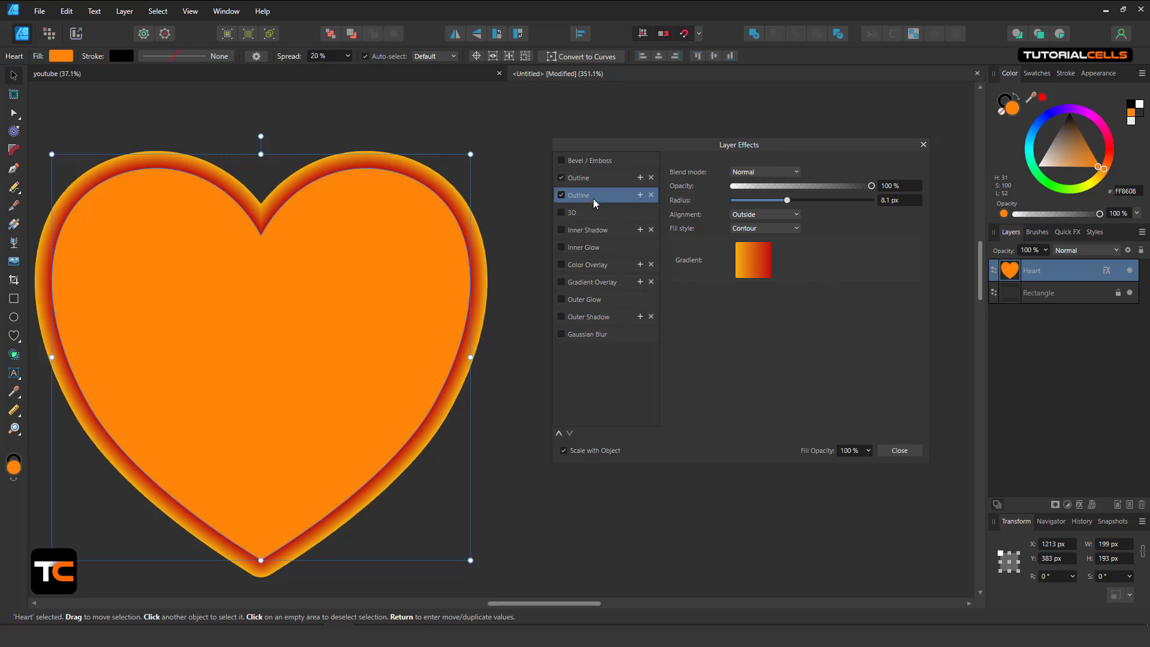
drag(786, 200, 807, 198)
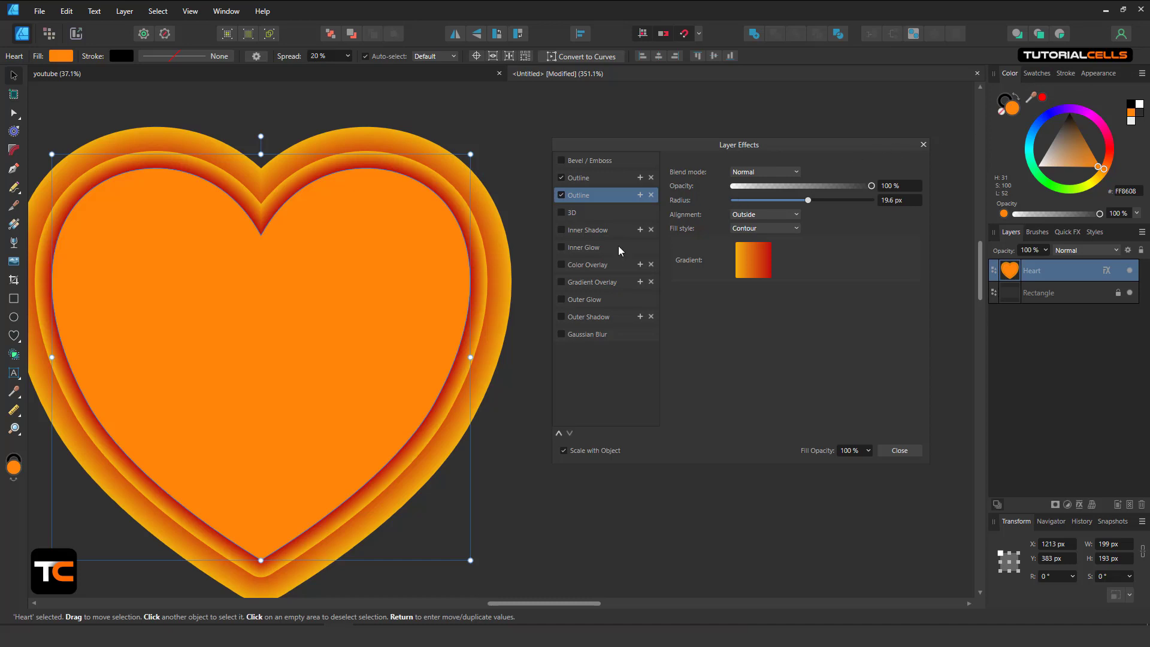
click(651, 194)
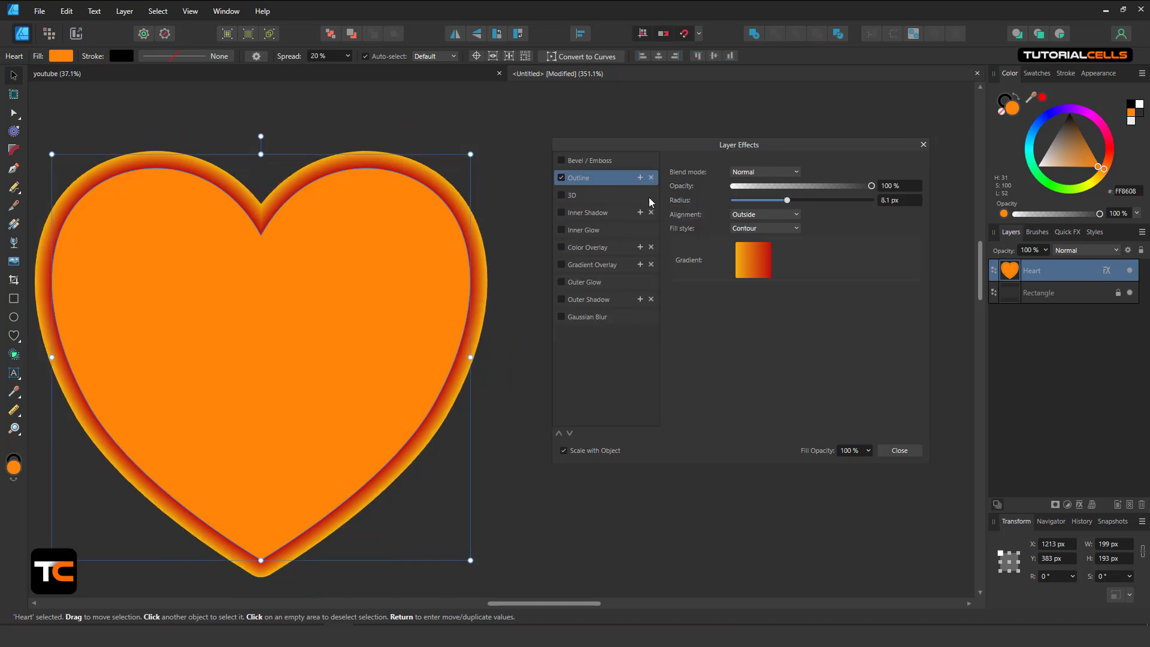
Turn off the Outline effect, enable 3D on the heart and set its radius to 14.7 px
click(563, 176)
click(563, 194)
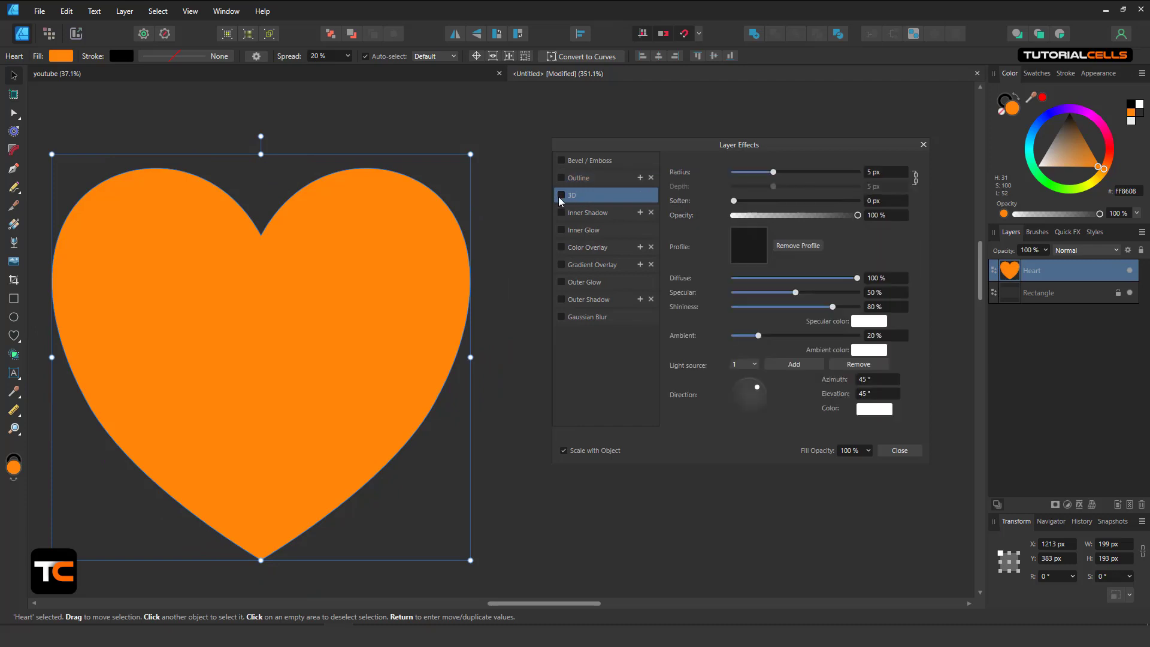
click(562, 195)
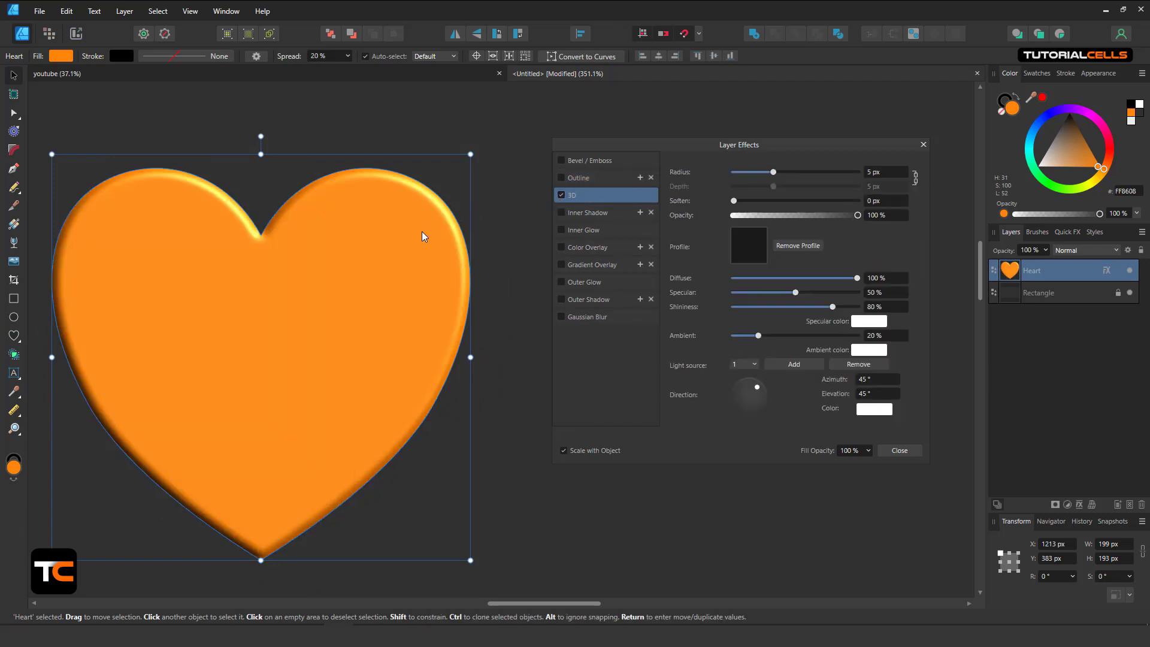
scroll(437, 258, down, 1)
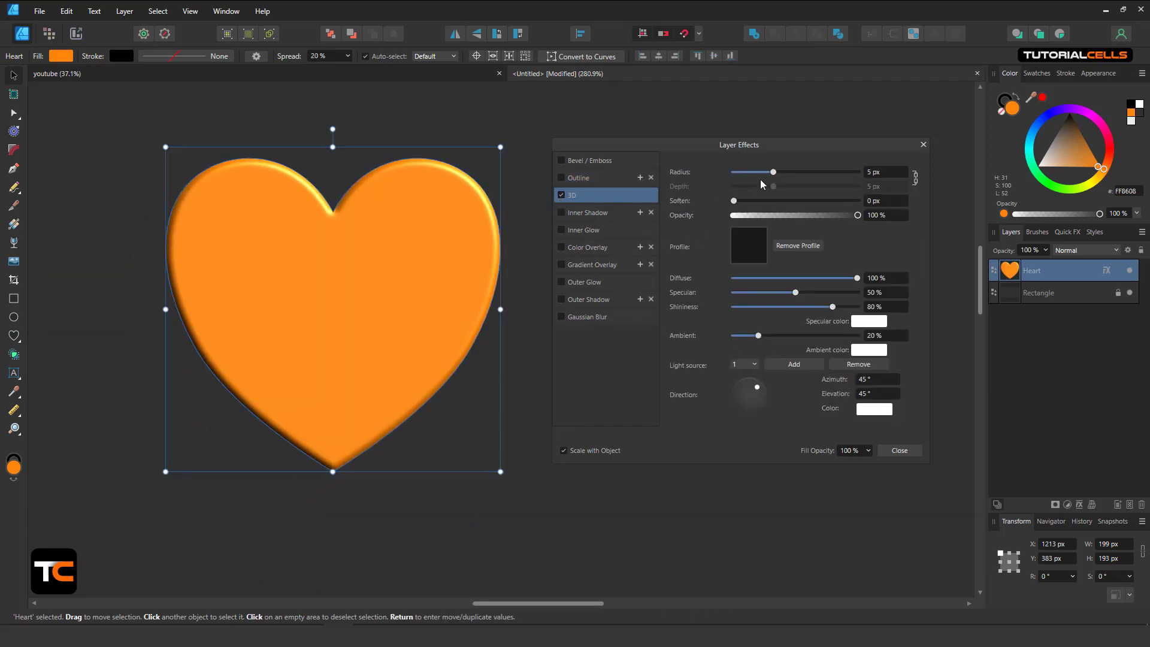
drag(774, 172, 793, 172)
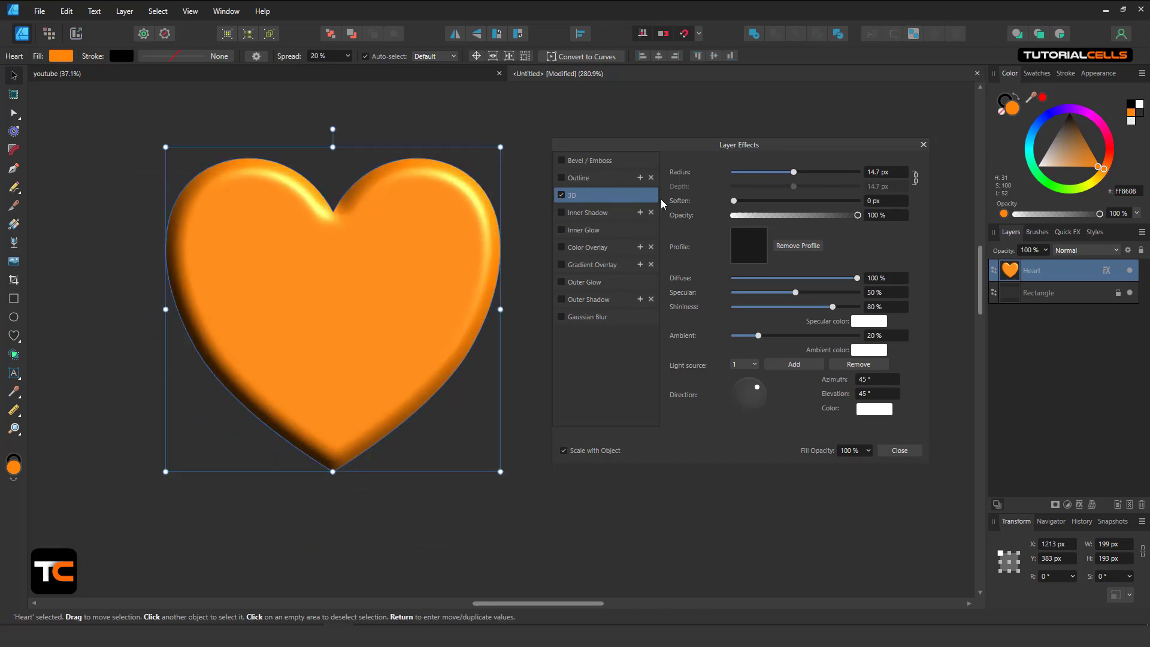
Unlink the 3D depth from the radius and set Depth to 23.2 px, Soften to 3.7 px and Opacity to 97 %
click(915, 178)
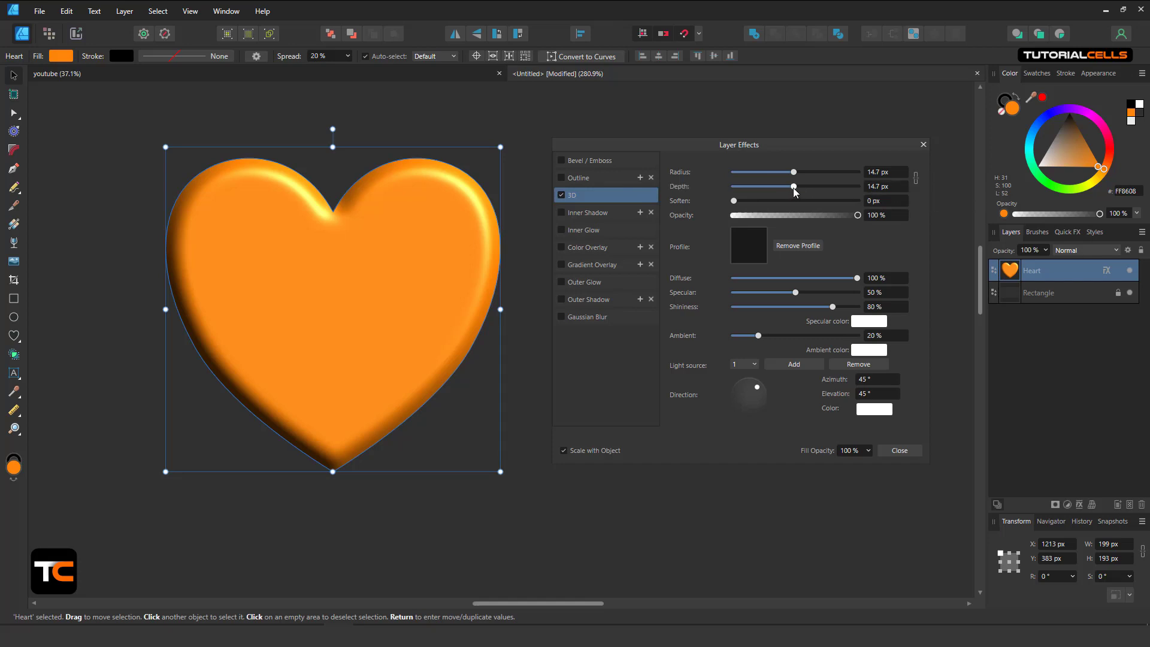
mouse_move(793, 188)
mouse_down()
mouse_move(822, 185)
mouse_move(805, 186)
mouse_up()
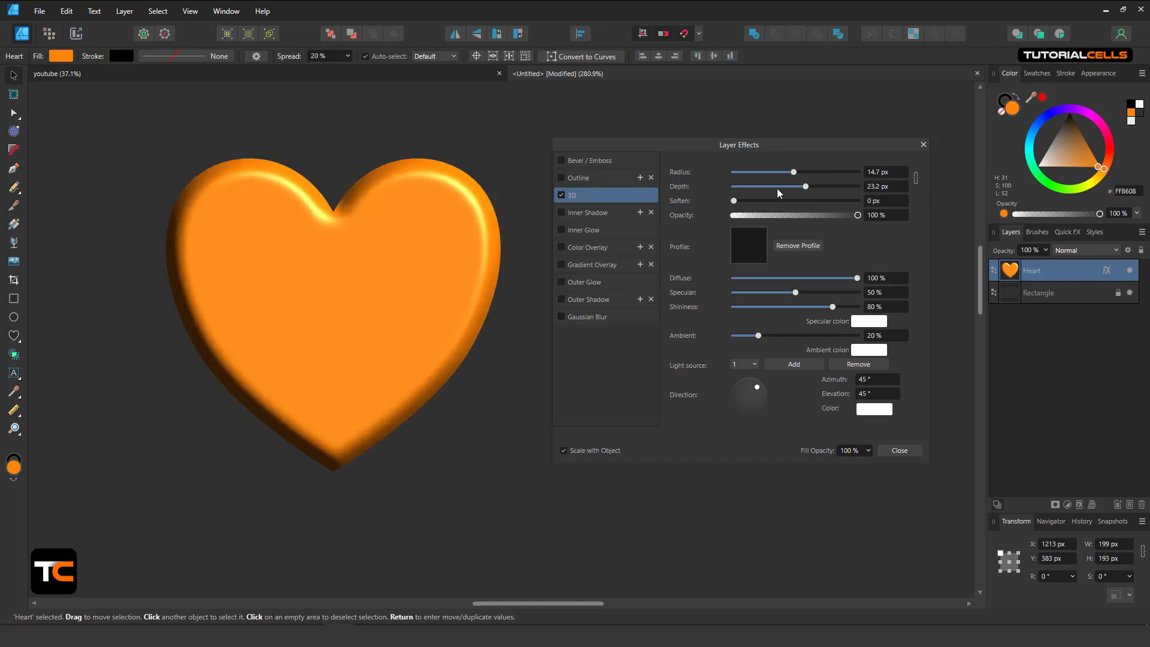
mouse_move(736, 200)
mouse_down()
mouse_move(779, 199)
mouse_move(748, 204)
mouse_up()
mouse_move(862, 215)
mouse_down()
mouse_move(754, 216)
mouse_move(854, 215)
mouse_up()
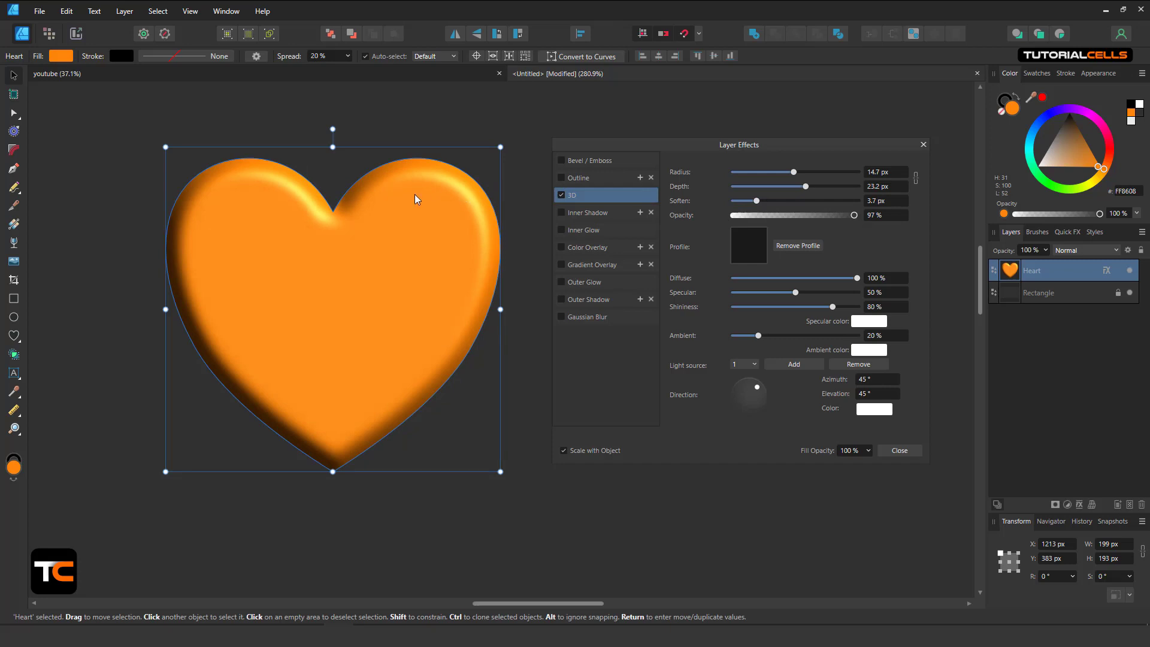
Apply the S-shaped standard profile to the 3D effect and set Specular to 66 % and Shininess to 79 %
click(743, 240)
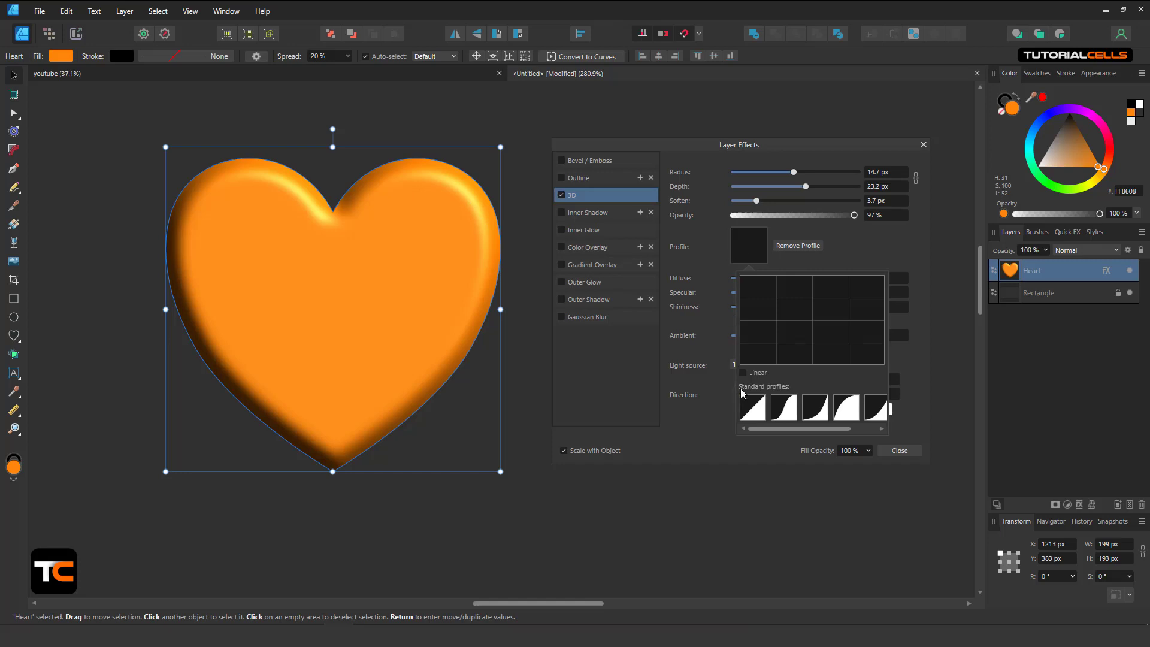
click(782, 417)
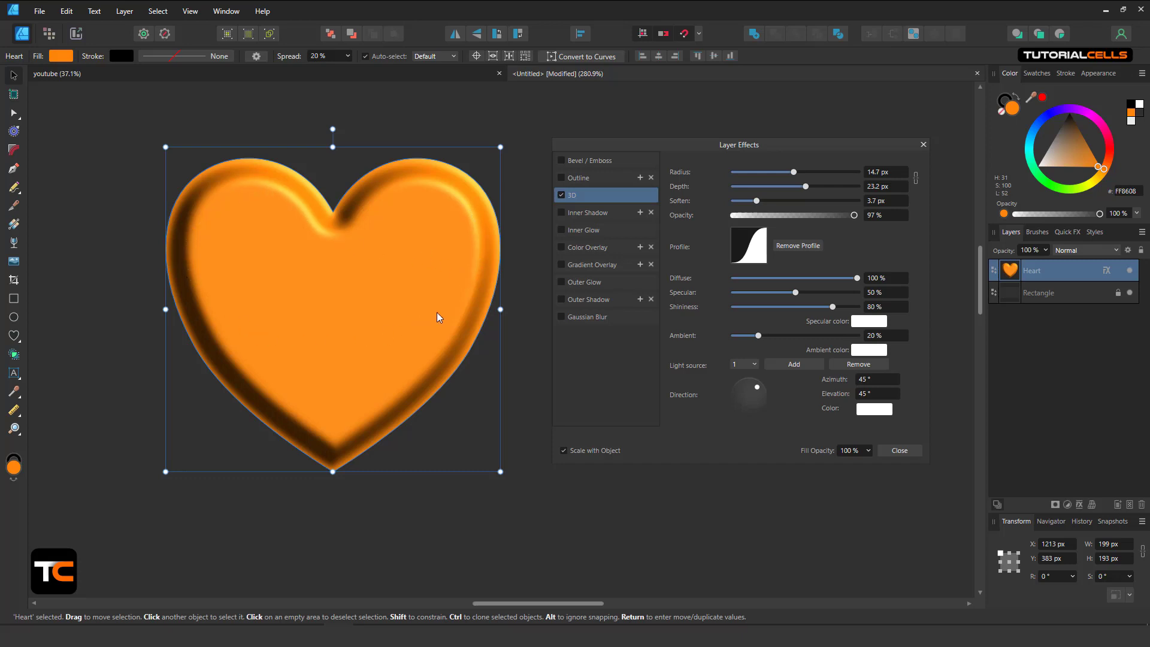
mouse_move(857, 278)
mouse_down()
mouse_move(800, 279)
mouse_move(874, 276)
mouse_up()
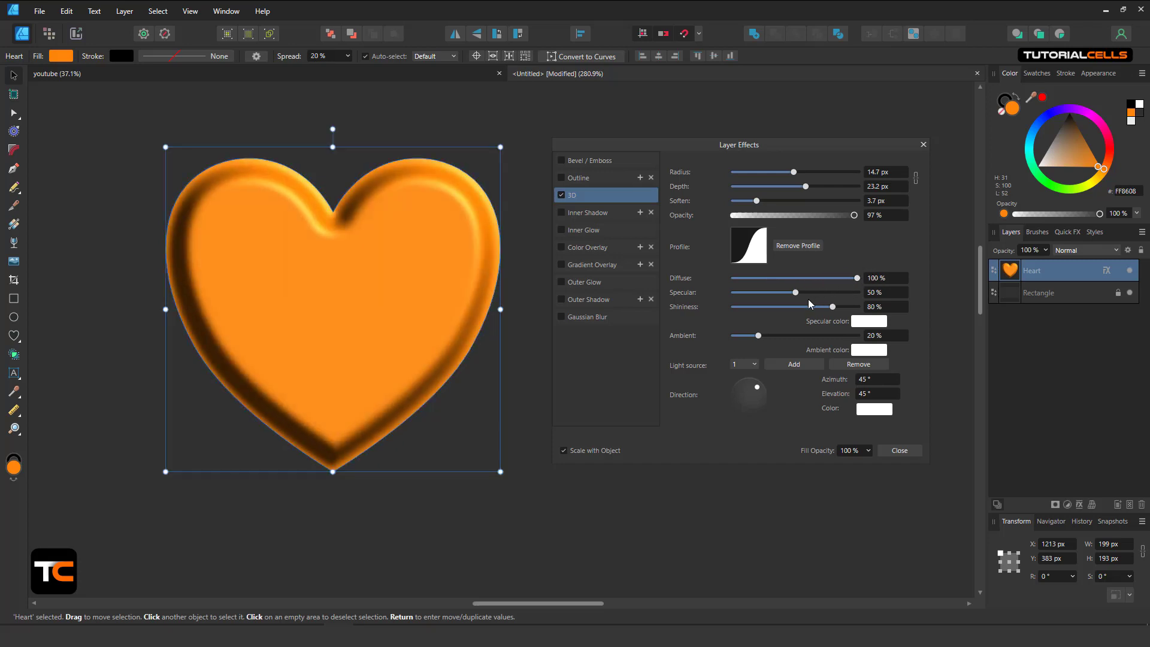
mouse_move(795, 291)
mouse_down()
mouse_move(848, 297)
mouse_move(816, 299)
mouse_up()
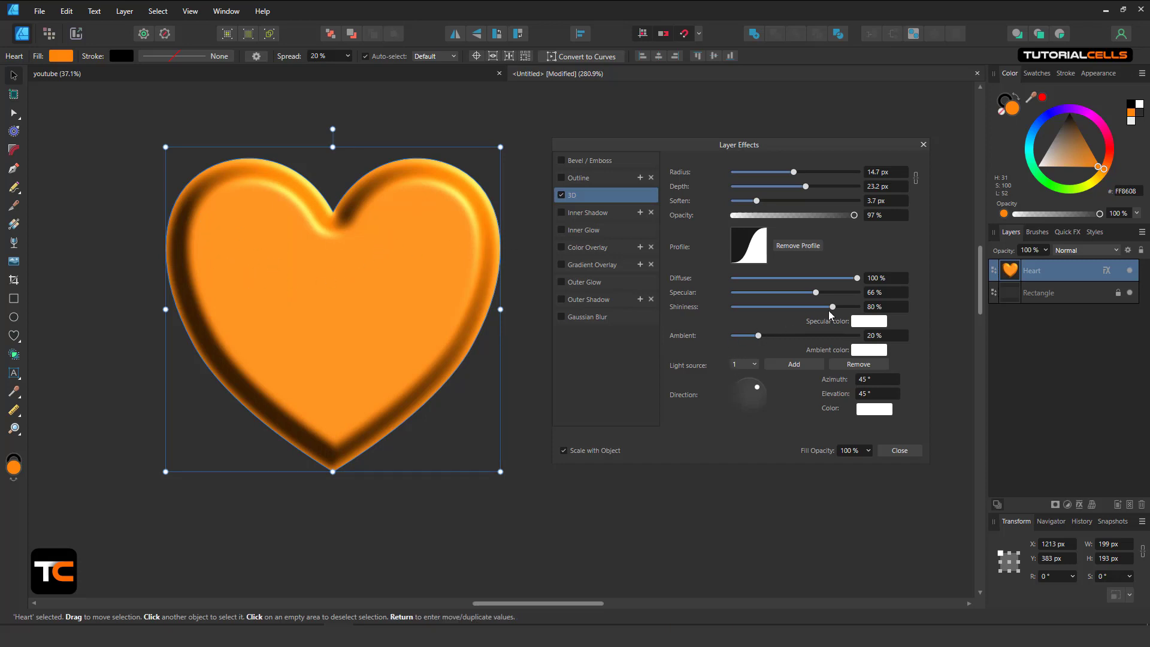
mouse_move(832, 312)
mouse_down()
mouse_move(809, 310)
mouse_move(828, 323)
mouse_up()
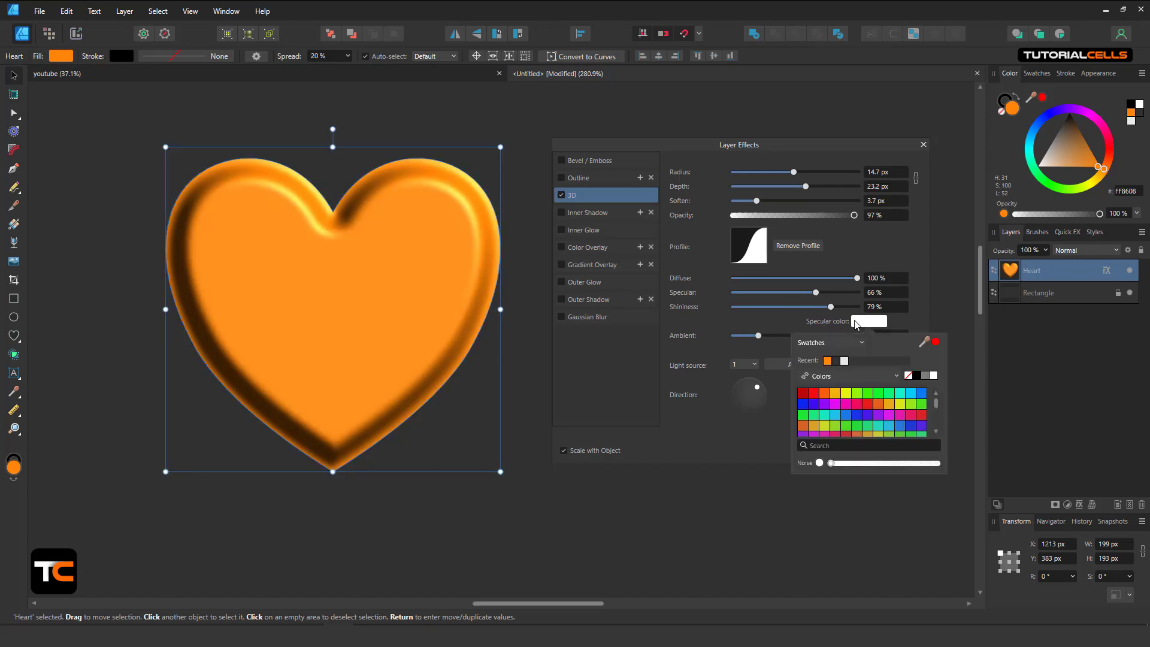
Try a red specular colour on the 3D effect and set it back to white
click(860, 324)
click(818, 395)
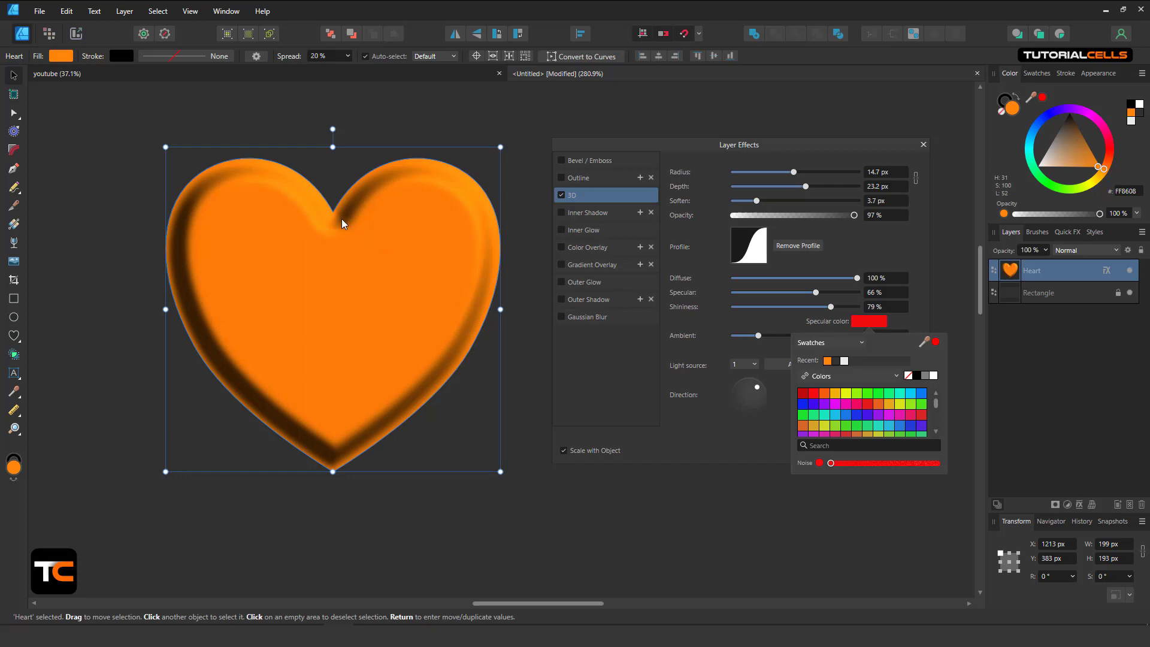
click(934, 375)
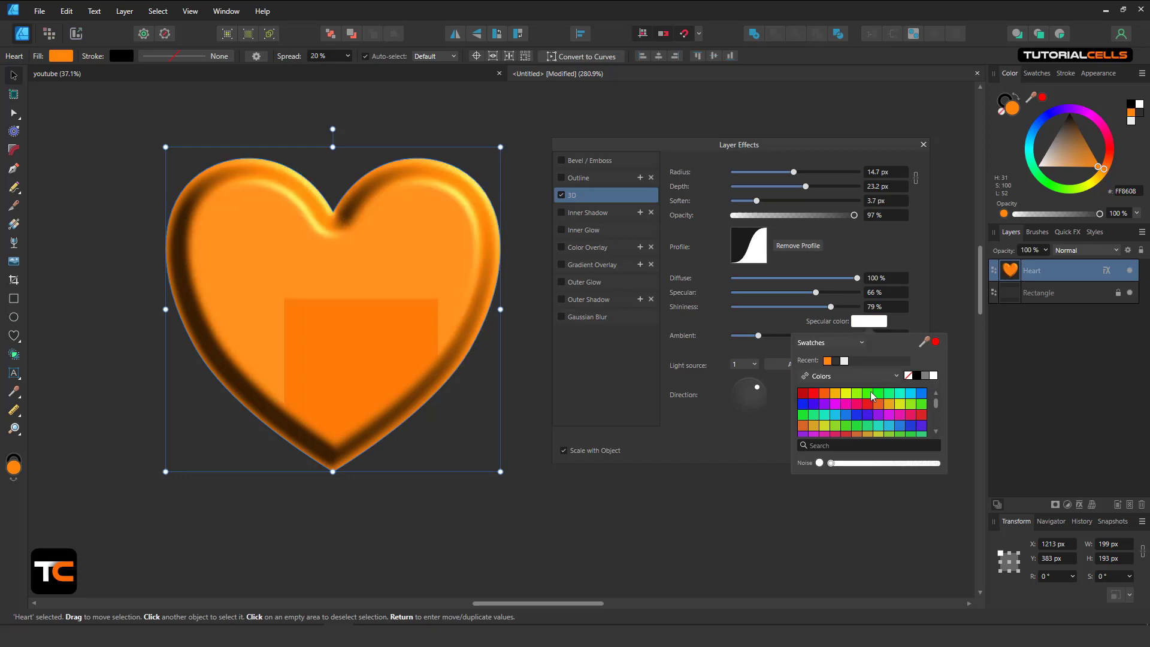
click(726, 429)
Set the 3D effect's Ambient to 33 %, try a turquoise ambient colour and restore it to white
mouse_move(758, 338)
mouse_down()
mouse_move(747, 338)
mouse_move(796, 342)
mouse_move(770, 341)
mouse_up()
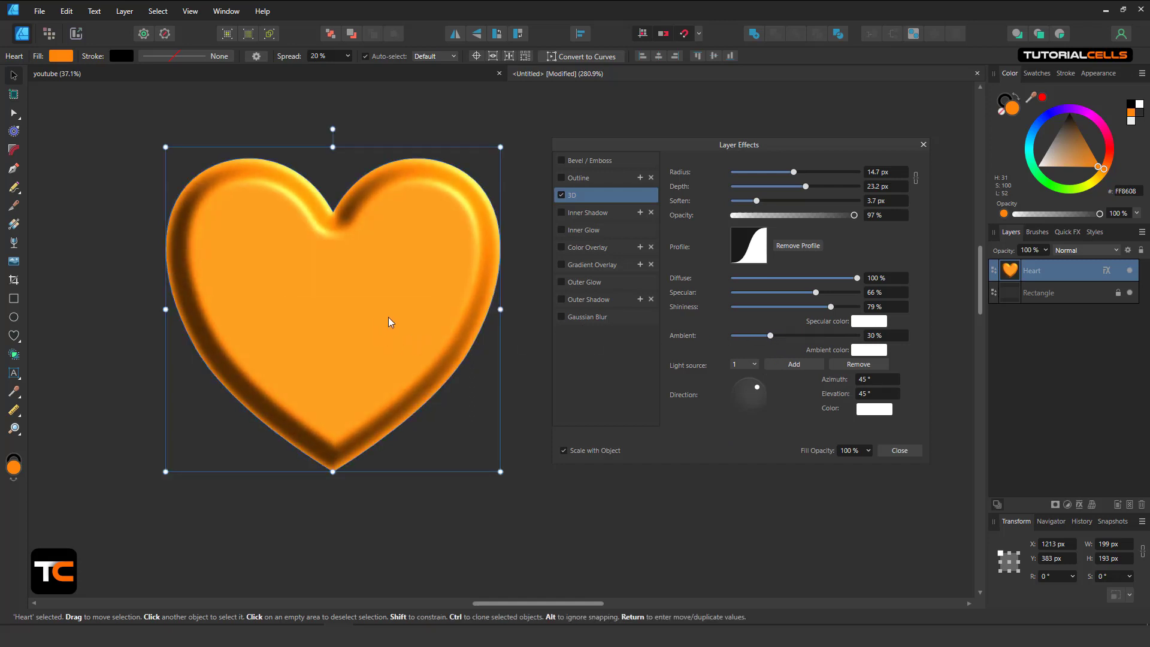
drag(771, 335, 774, 336)
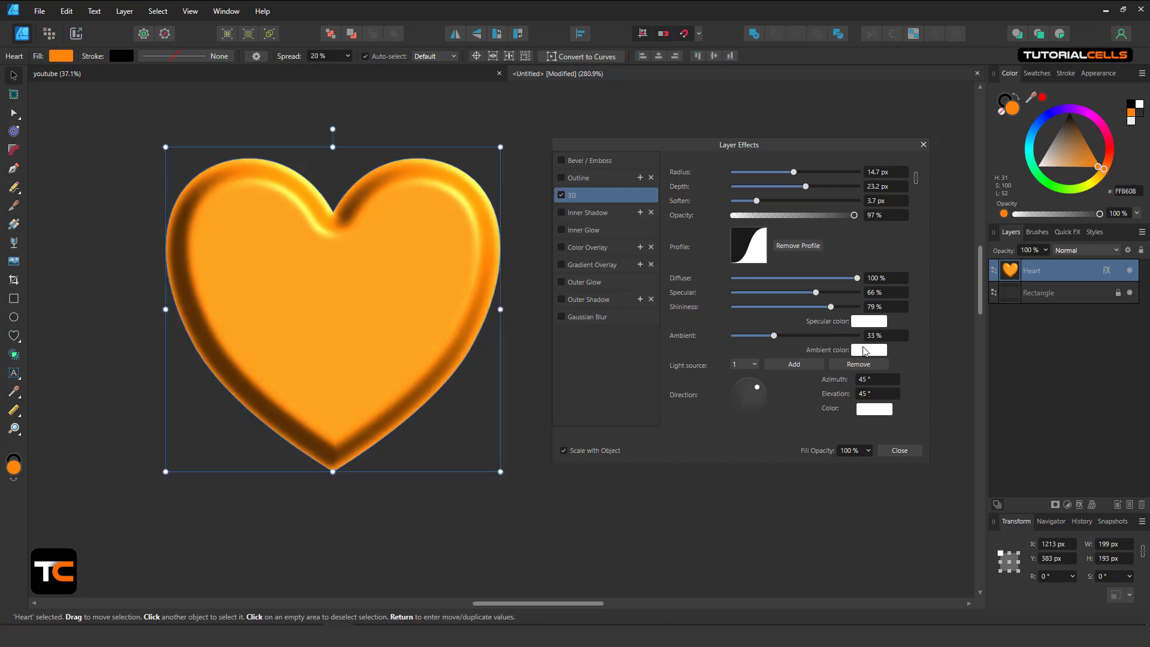
click(865, 351)
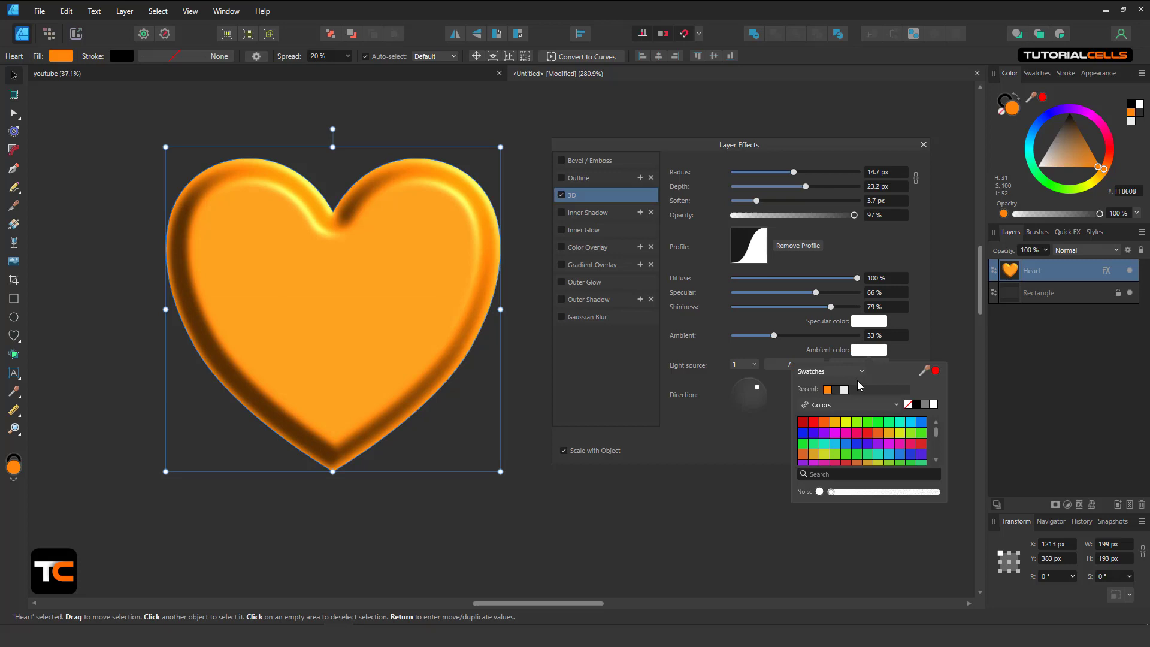
click(824, 444)
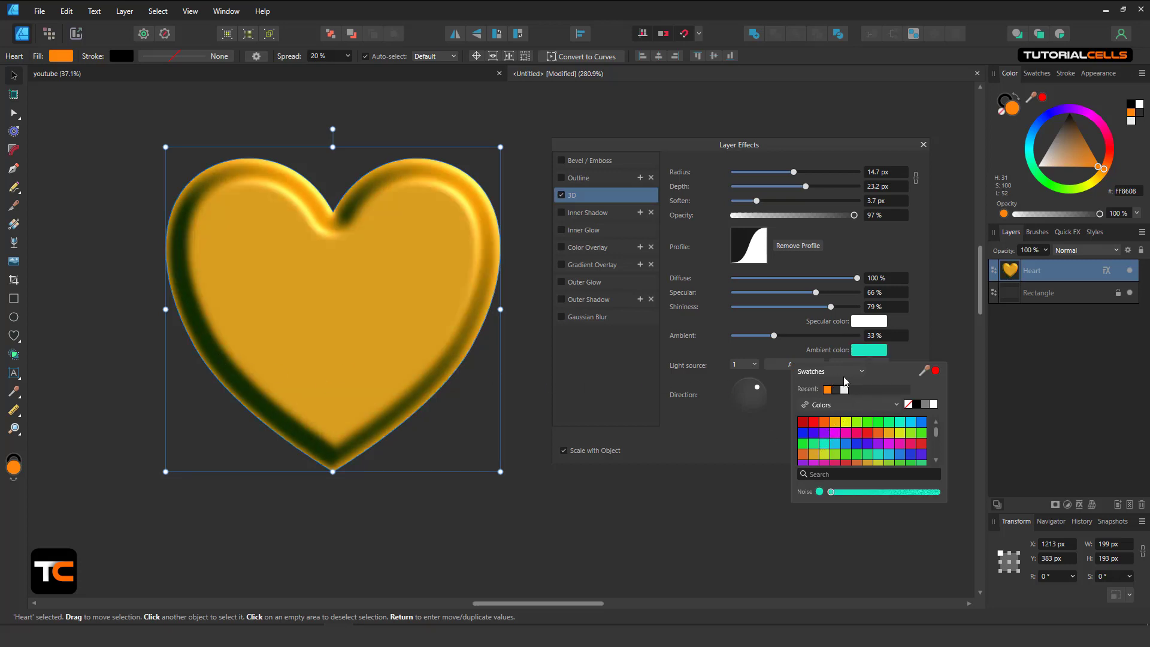
click(933, 404)
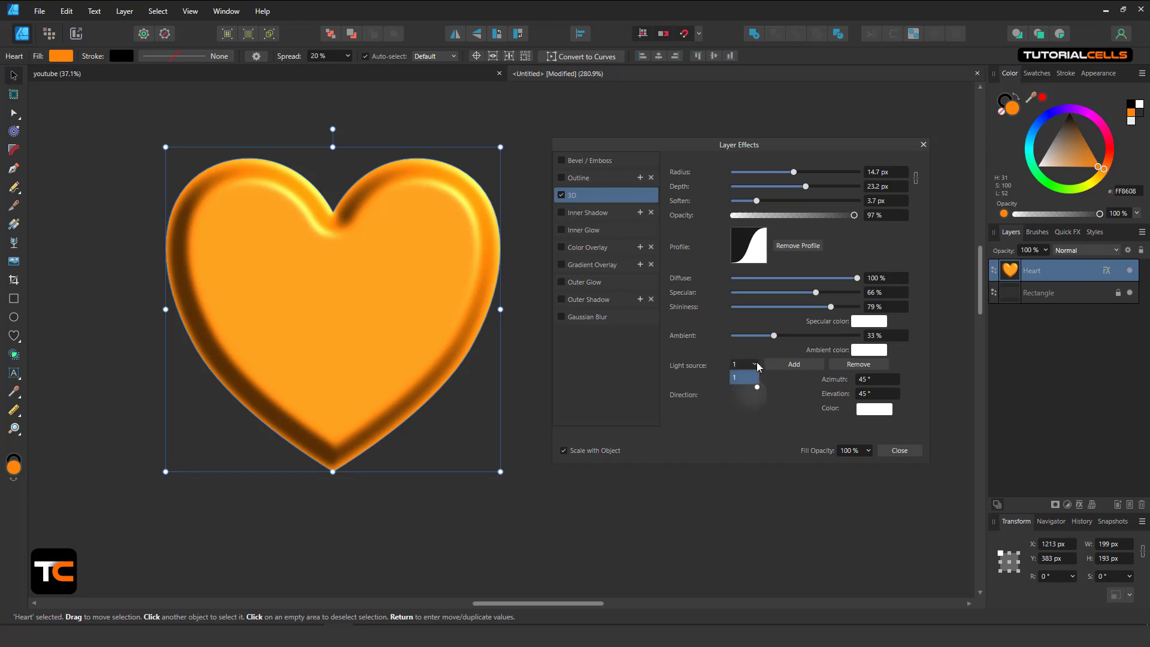
Add a second light source to the 3D effect with an azimuth of -62.4° and an elevation of 0°
click(783, 363)
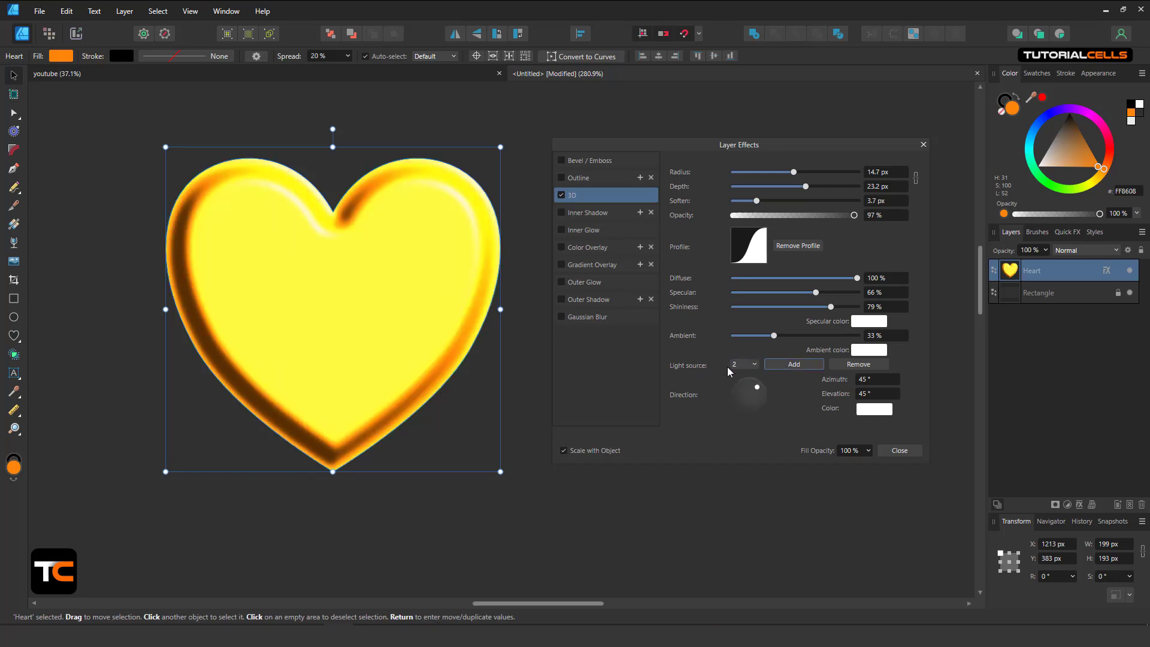
click(750, 365)
drag(759, 387, 760, 416)
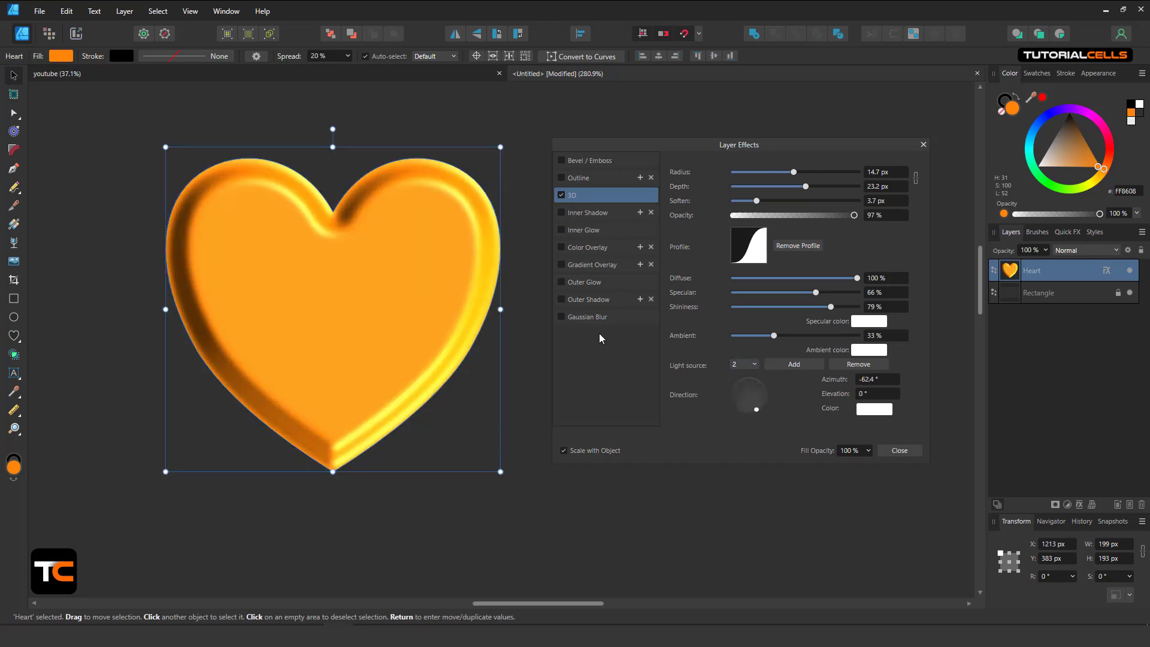
Switch between light sources 1 and 2 to compare their settings, and remove the second light source
click(753, 365)
click(753, 377)
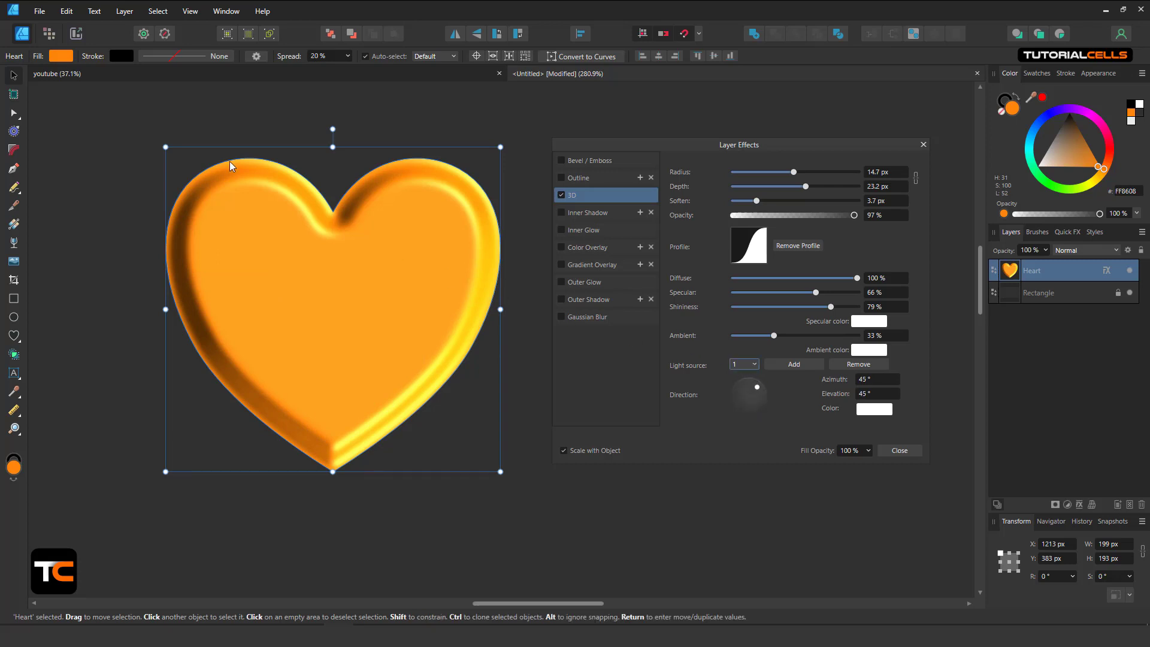
click(753, 365)
click(738, 390)
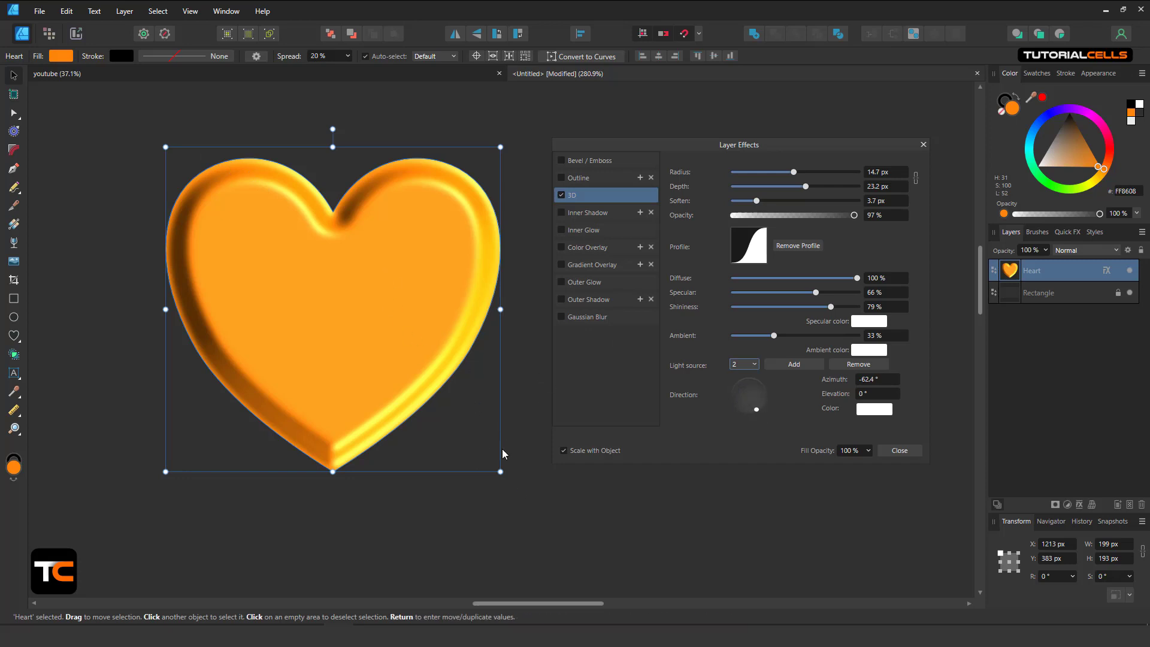
click(753, 377)
click(752, 370)
click(739, 393)
click(845, 365)
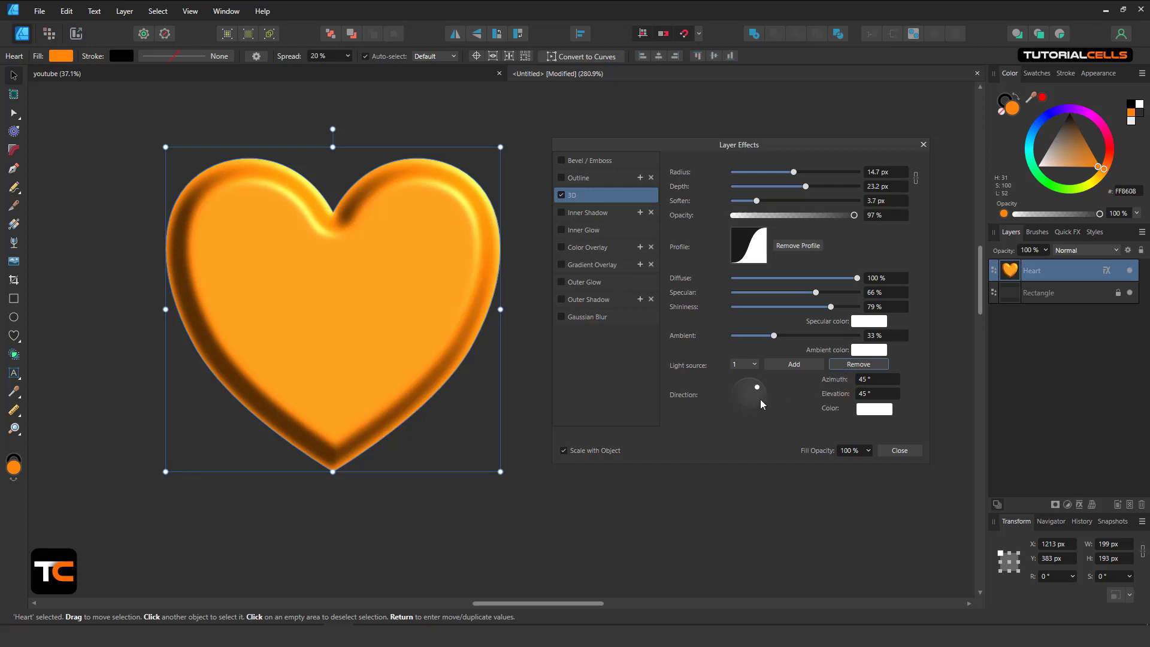
Try a green colour for the 3D light source and set it back to white
click(860, 412)
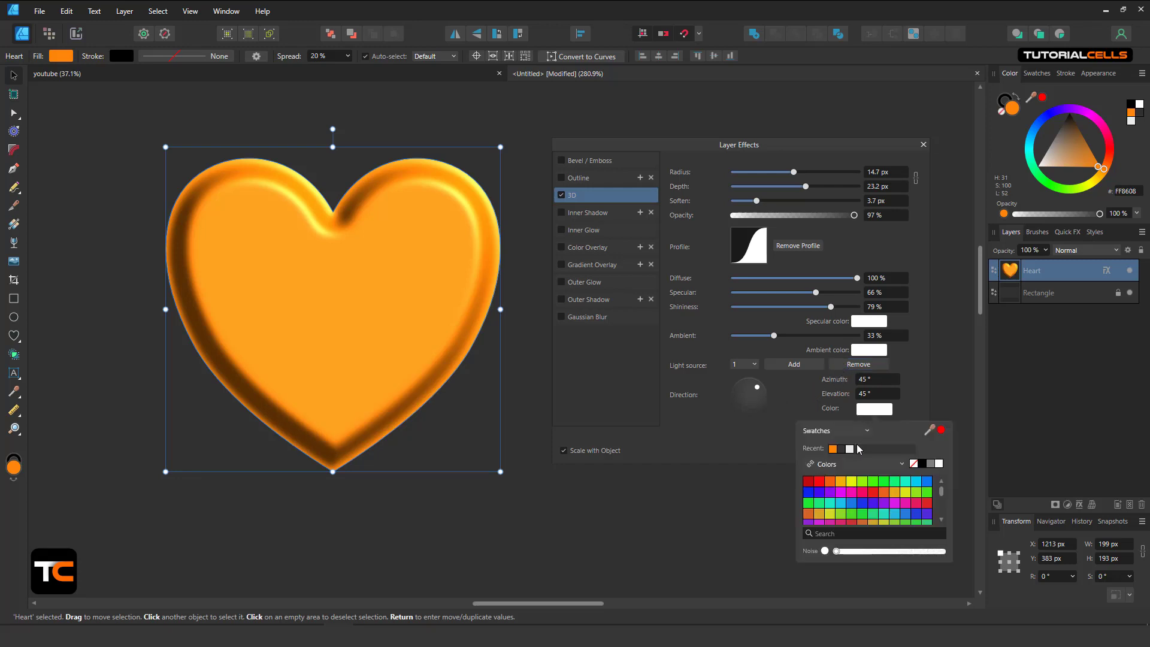
click(859, 515)
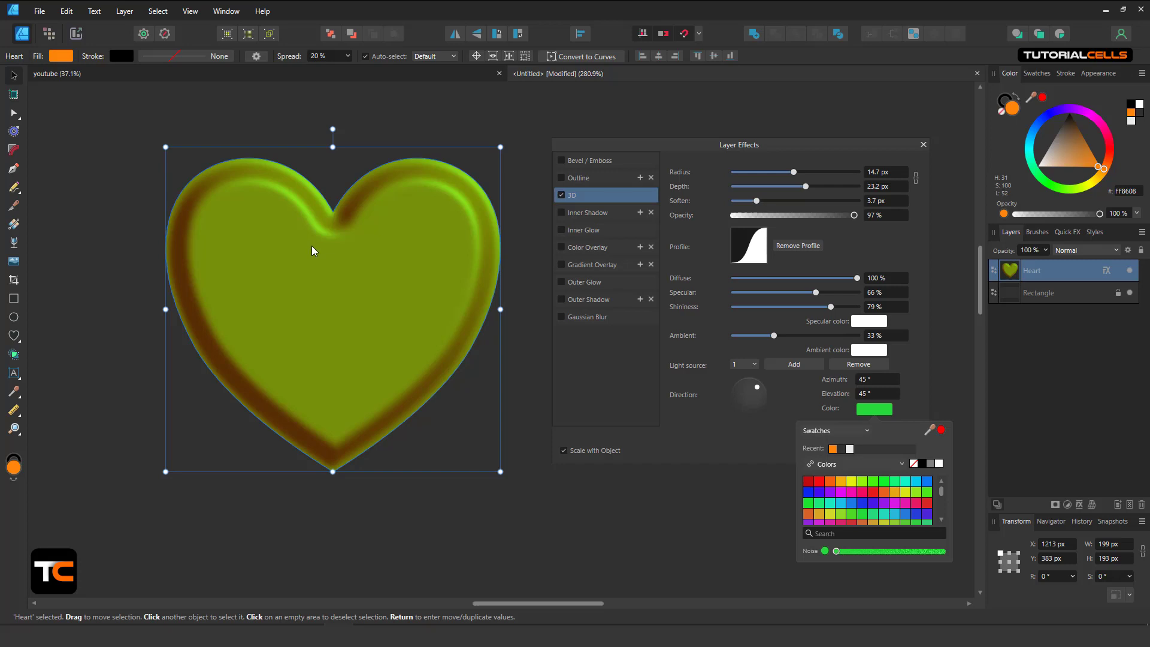
click(938, 464)
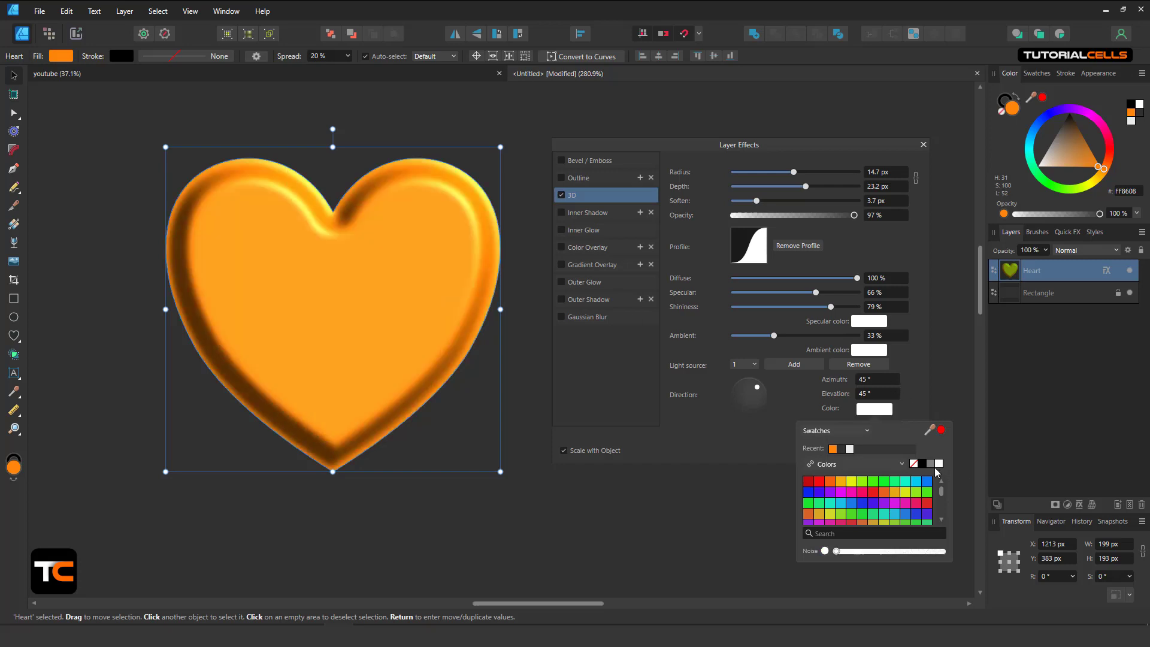
click(759, 437)
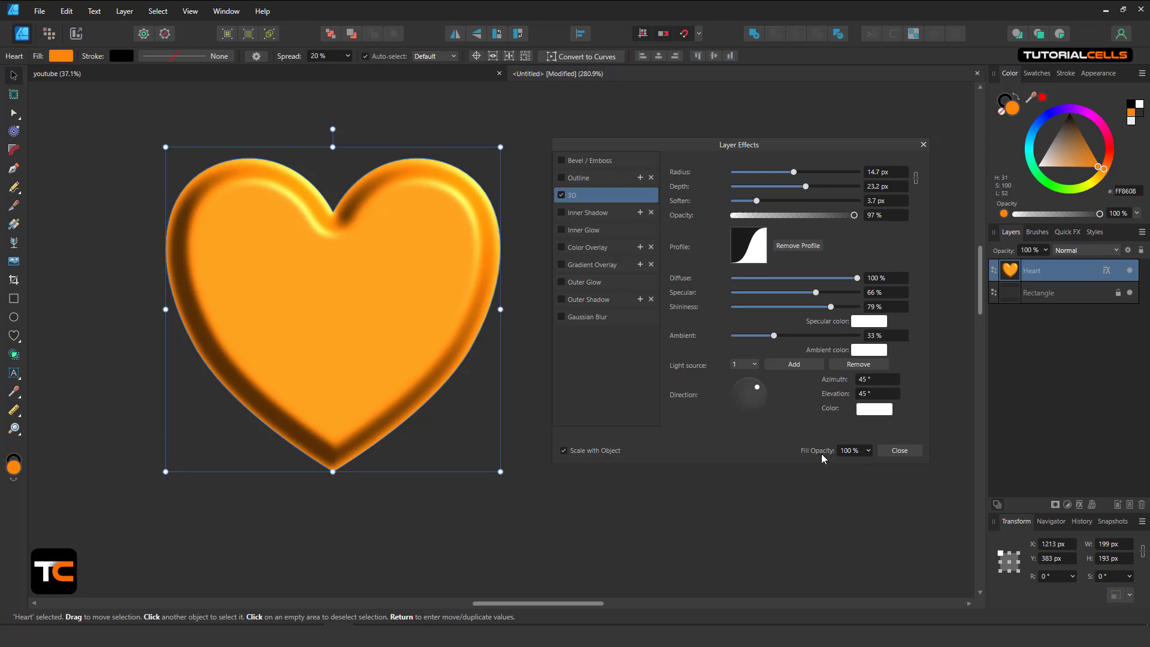
Turn off the 3D effect and enable Inner Shadow on the heart
click(562, 195)
click(562, 212)
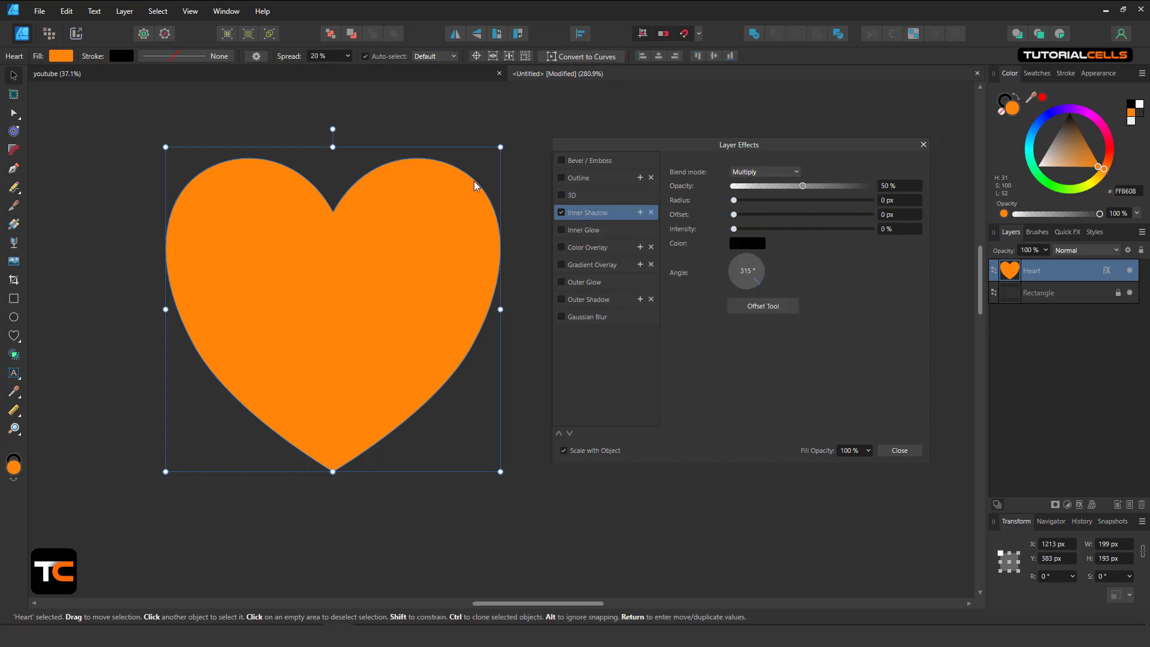
click(561, 213)
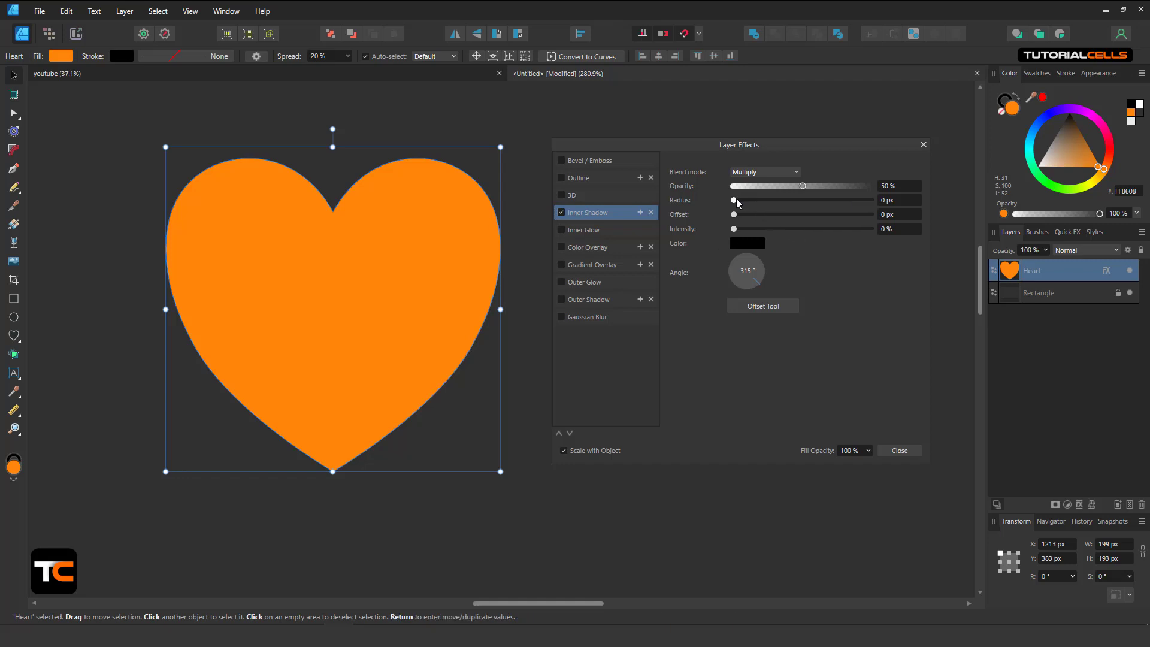
Set the Inner Shadow to 75% opacity, 27.2 px radius, 0.5 px offset and 41% intensity, keeping a 315° angle
drag(737, 202, 832, 207)
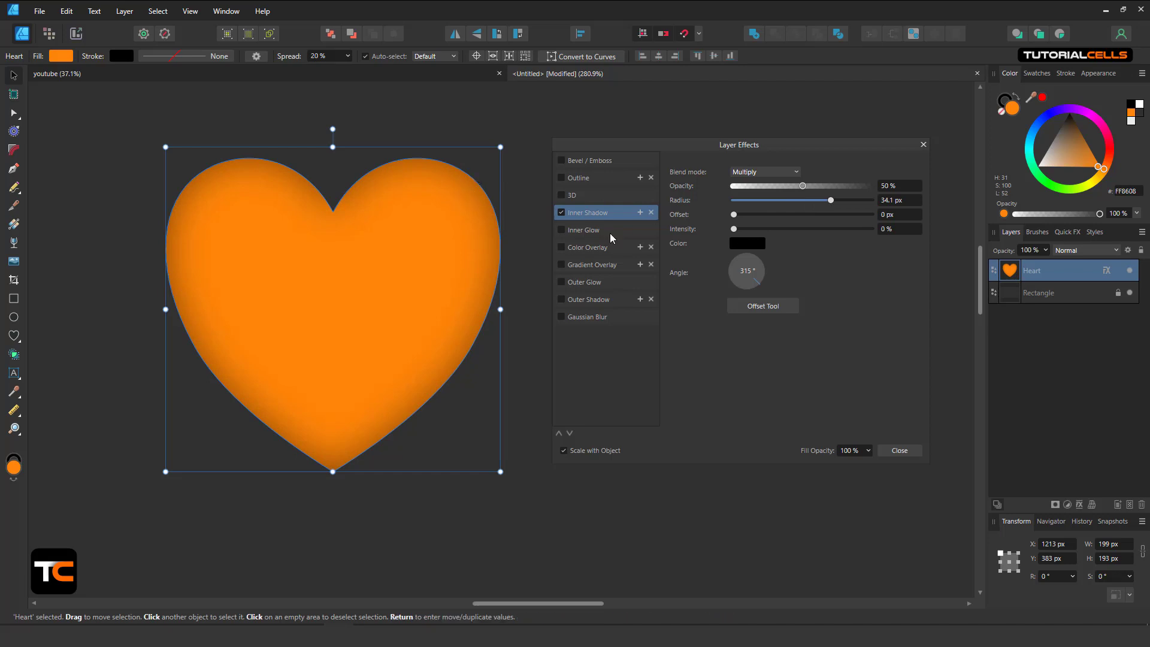
mouse_move(734, 214)
mouse_down()
mouse_move(811, 215)
mouse_move(737, 229)
mouse_move(812, 216)
mouse_move(749, 218)
mouse_up()
mouse_move(831, 200)
mouse_down()
mouse_move(811, 186)
mouse_move(846, 184)
mouse_move(837, 192)
mouse_up()
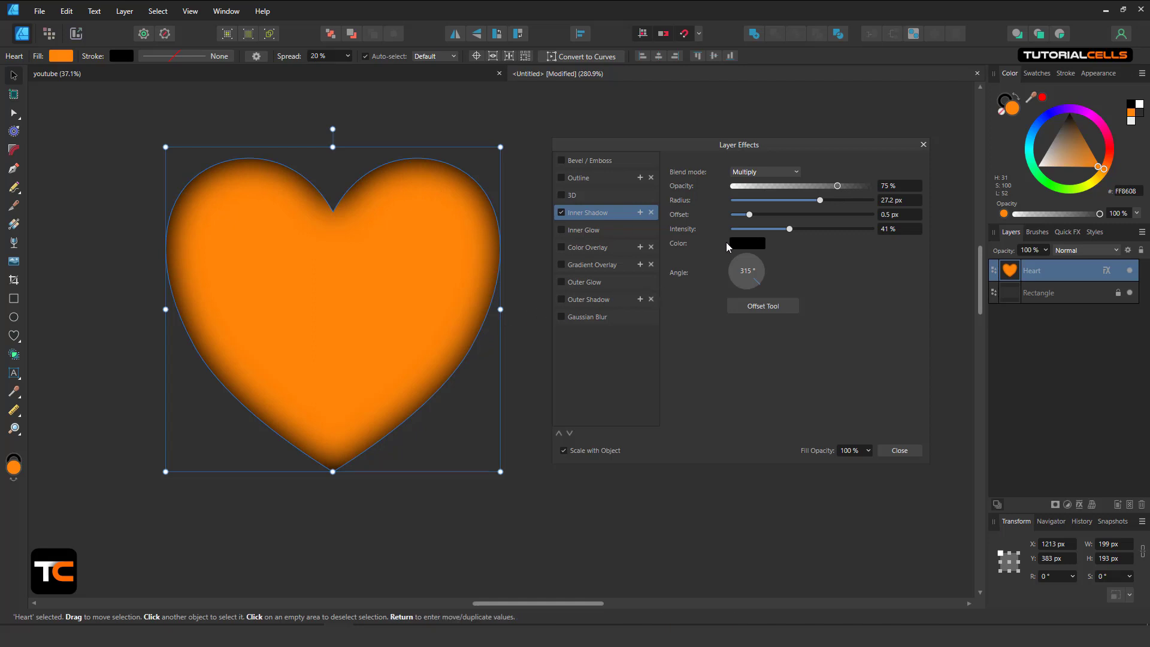
drag(735, 282, 759, 285)
Reposition the inner shadow directly on the heart with the Offset Tool, ending at a 0.4 px offset and 269° angle
click(734, 312)
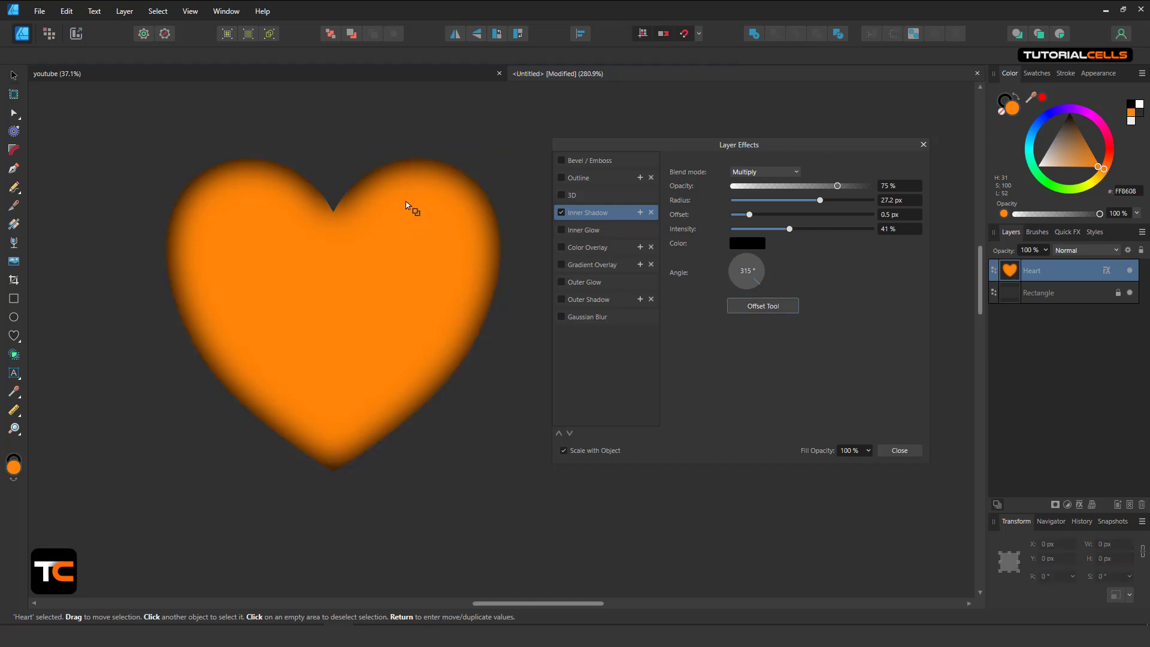
drag(413, 227, 414, 229)
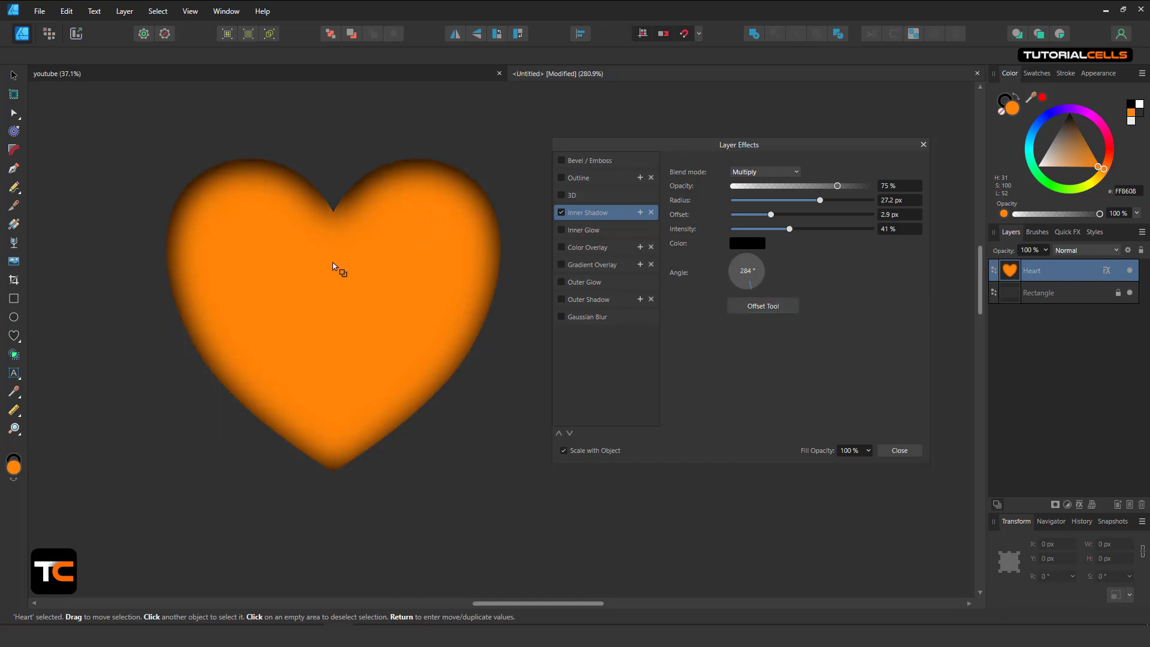
mouse_move(334, 266)
mouse_down()
mouse_move(326, 254)
mouse_move(359, 249)
mouse_move(372, 262)
mouse_move(334, 280)
mouse_move(310, 249)
mouse_move(353, 236)
mouse_move(354, 259)
mouse_move(337, 263)
mouse_up()
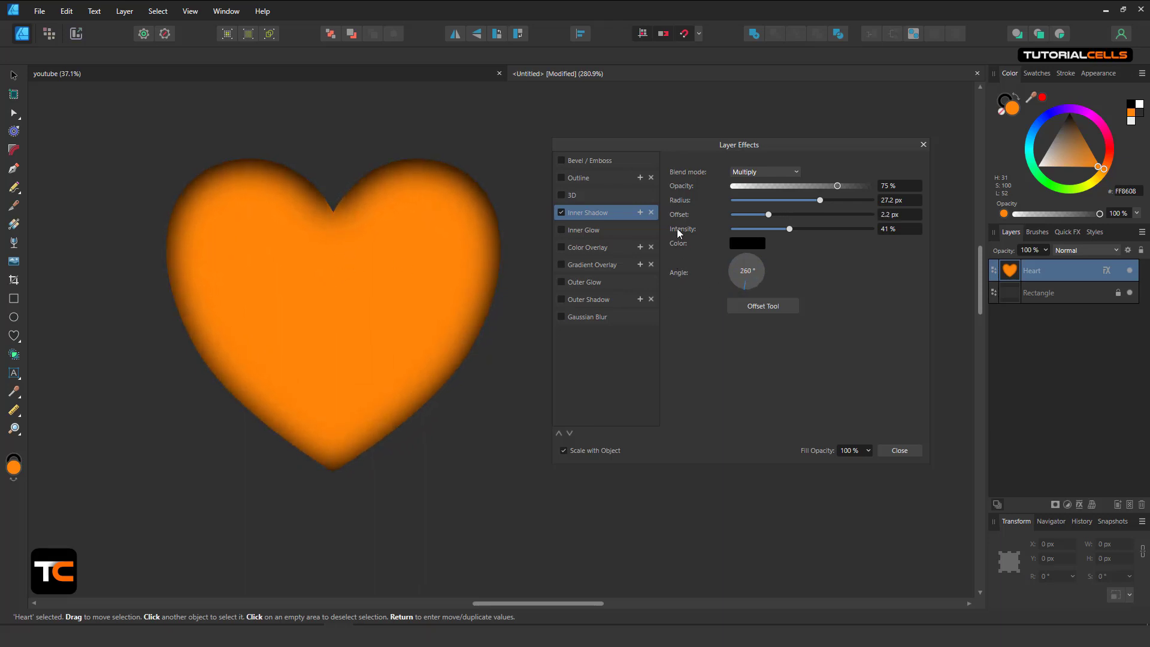
mouse_move(336, 275)
mouse_down()
mouse_move(347, 278)
mouse_move(344, 264)
mouse_move(331, 265)
mouse_move(328, 286)
mouse_move(357, 295)
mouse_move(333, 308)
mouse_move(321, 274)
mouse_move(336, 272)
mouse_move(339, 290)
mouse_move(286, 210)
mouse_move(303, 185)
mouse_move(343, 300)
mouse_move(341, 290)
mouse_up()
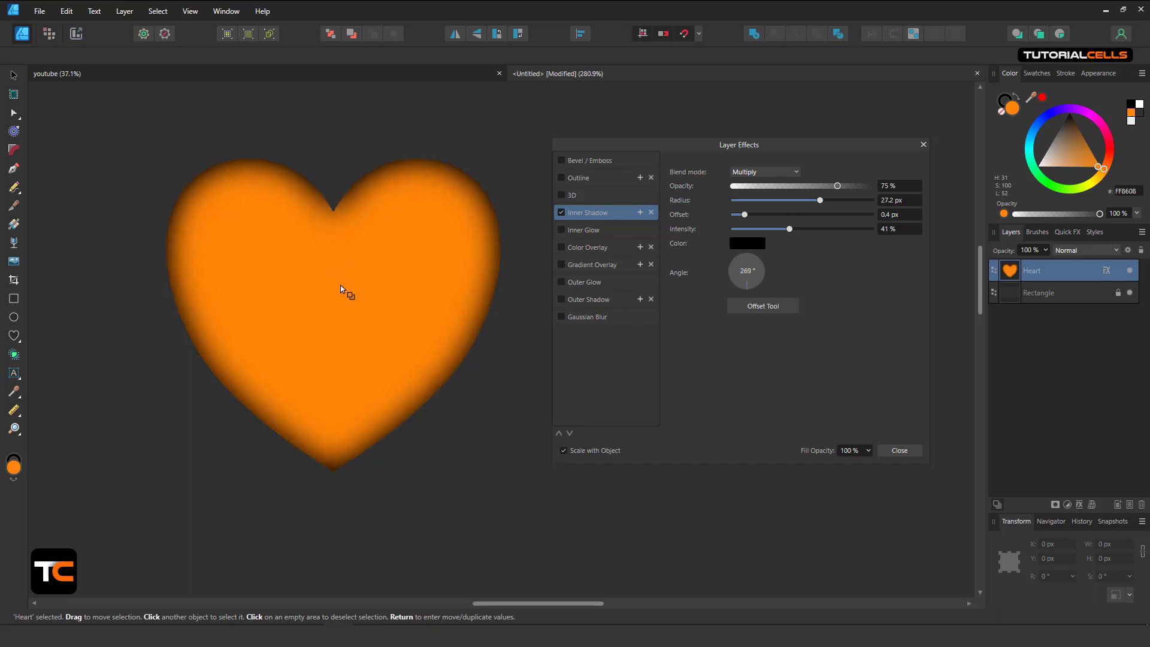
Turn off Inner Shadow and enable Inner Glow on the heart with a 21.1 px radius
click(559, 213)
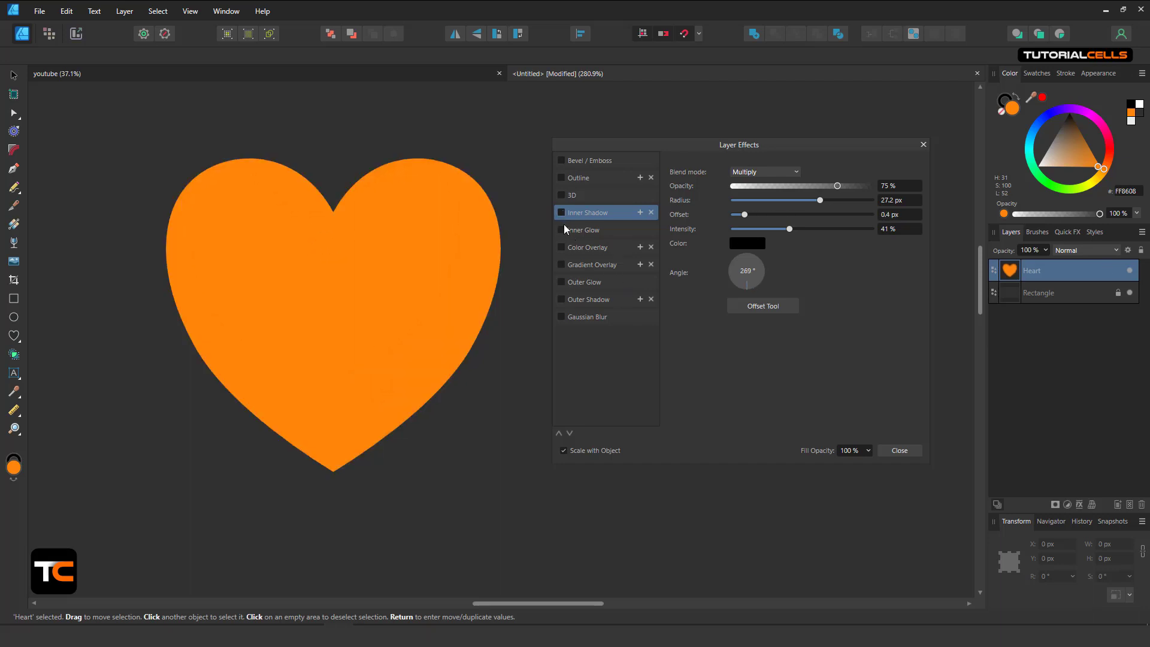
click(563, 232)
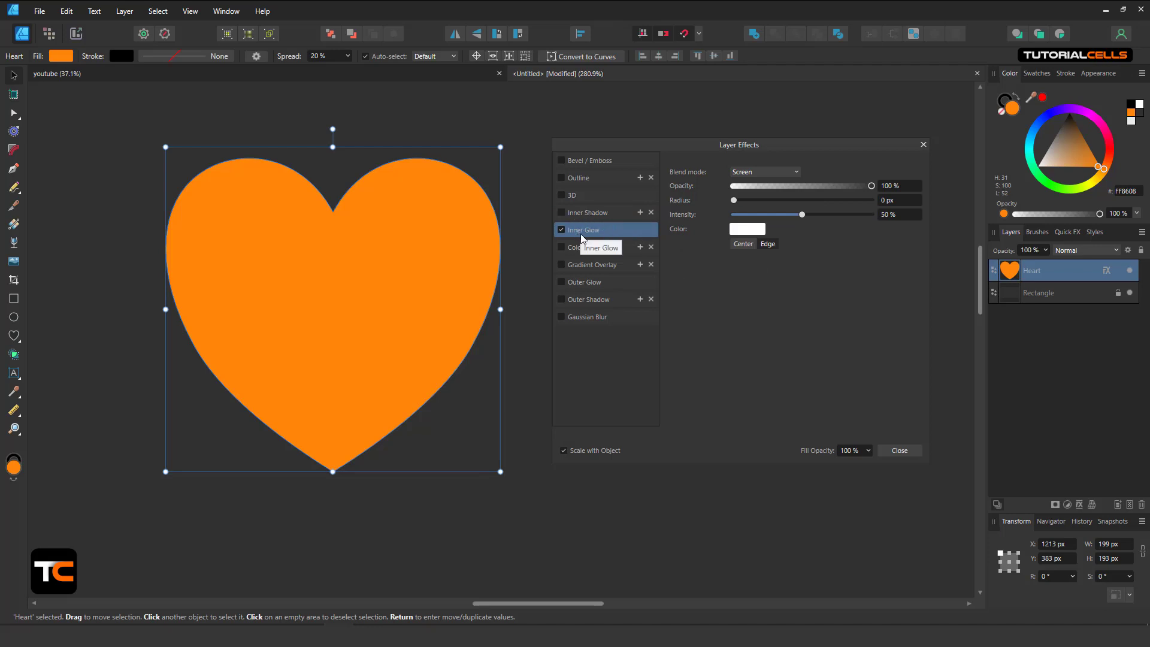
drag(734, 201, 810, 203)
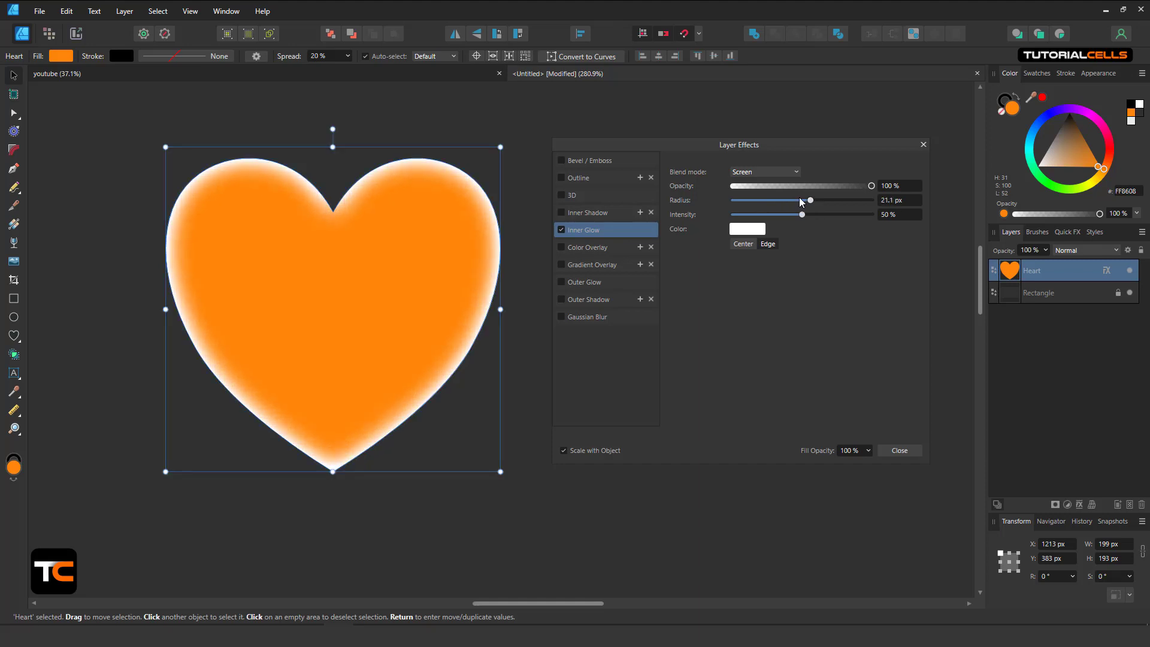
Keep the Inner Glow on Screen, set its radius to 25.3 px and intensity to 56%, and compare Center with Edge, ending on Edge
click(771, 171)
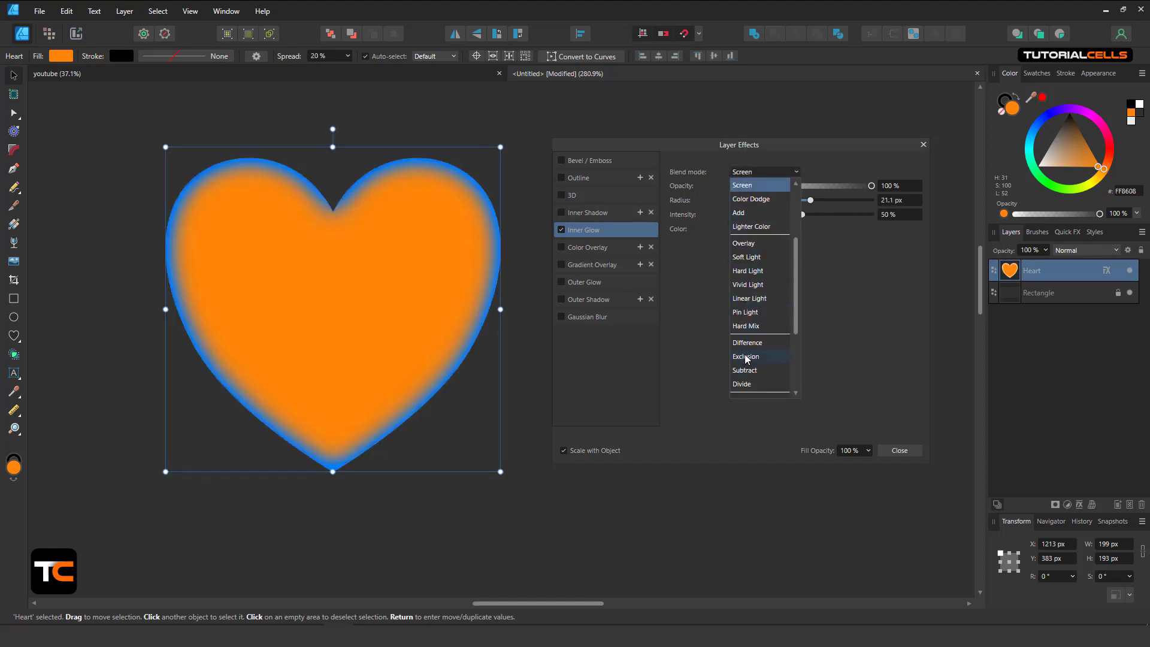
click(878, 306)
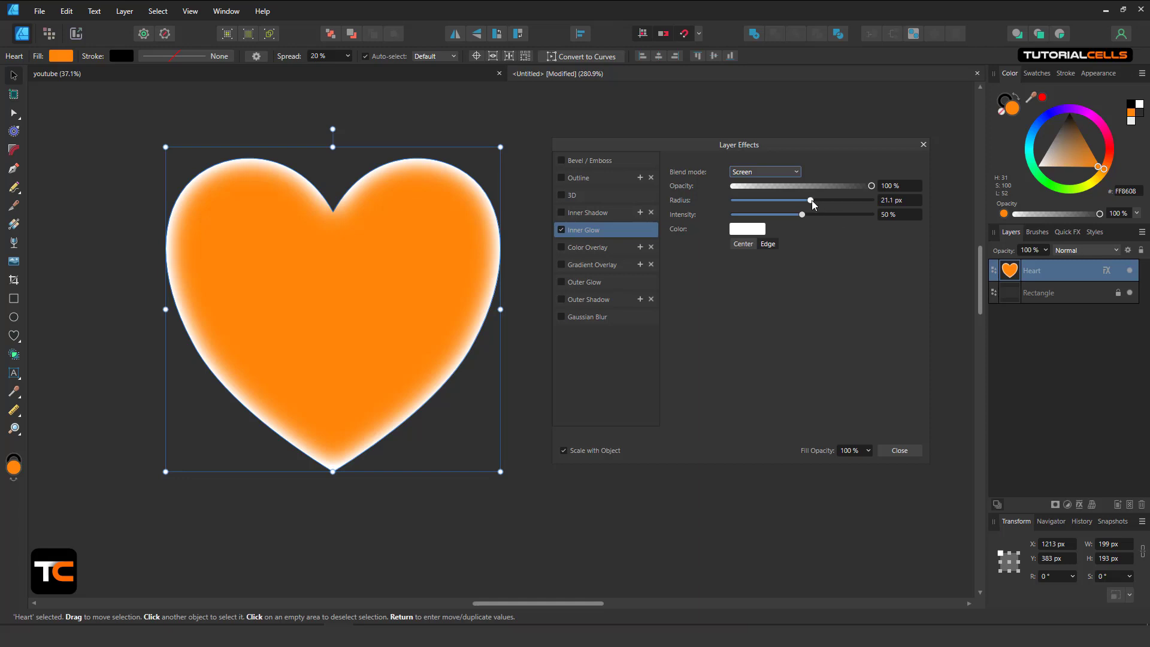
mouse_move(811, 200)
mouse_down()
mouse_move(836, 214)
mouse_move(811, 215)
mouse_up()
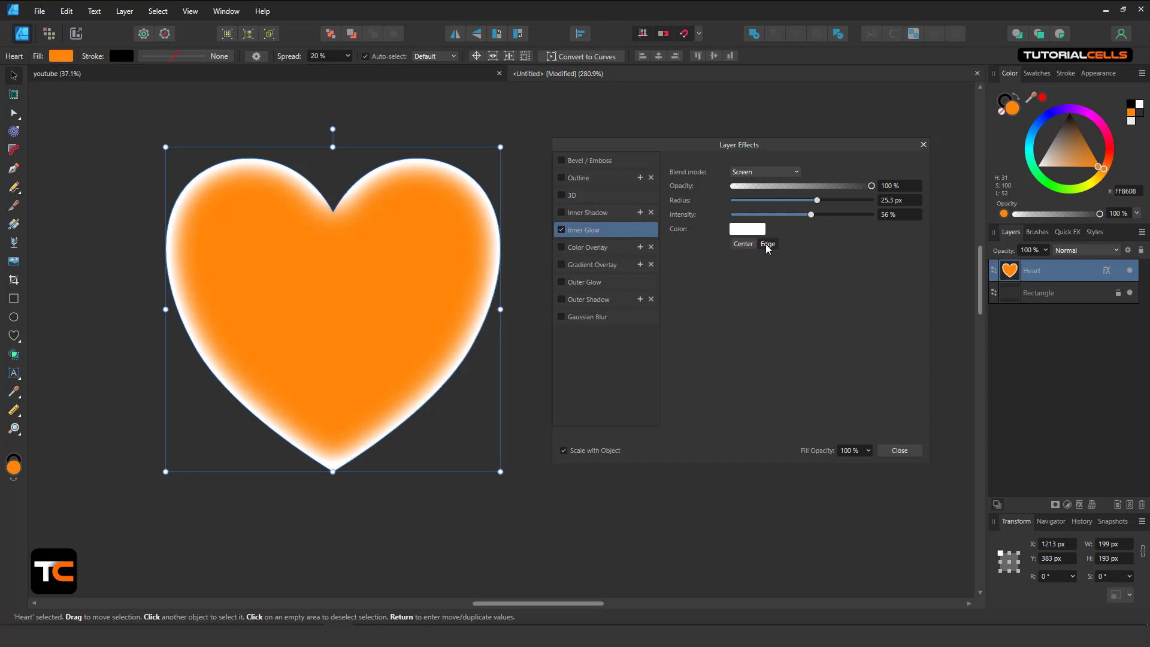
click(746, 245)
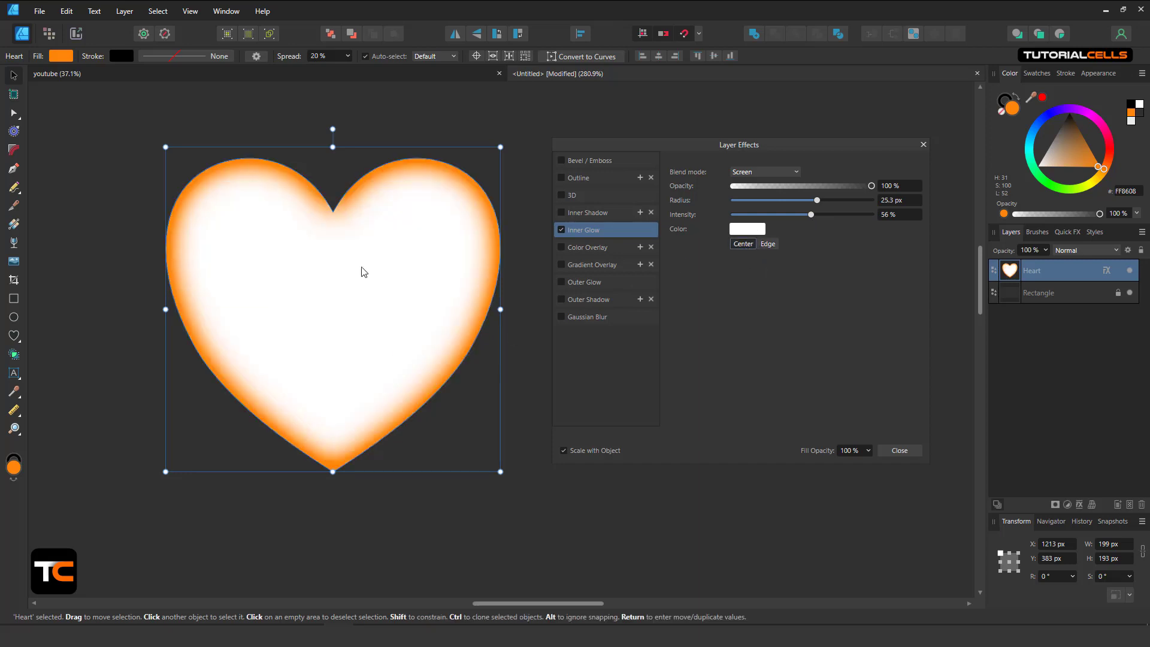
click(766, 245)
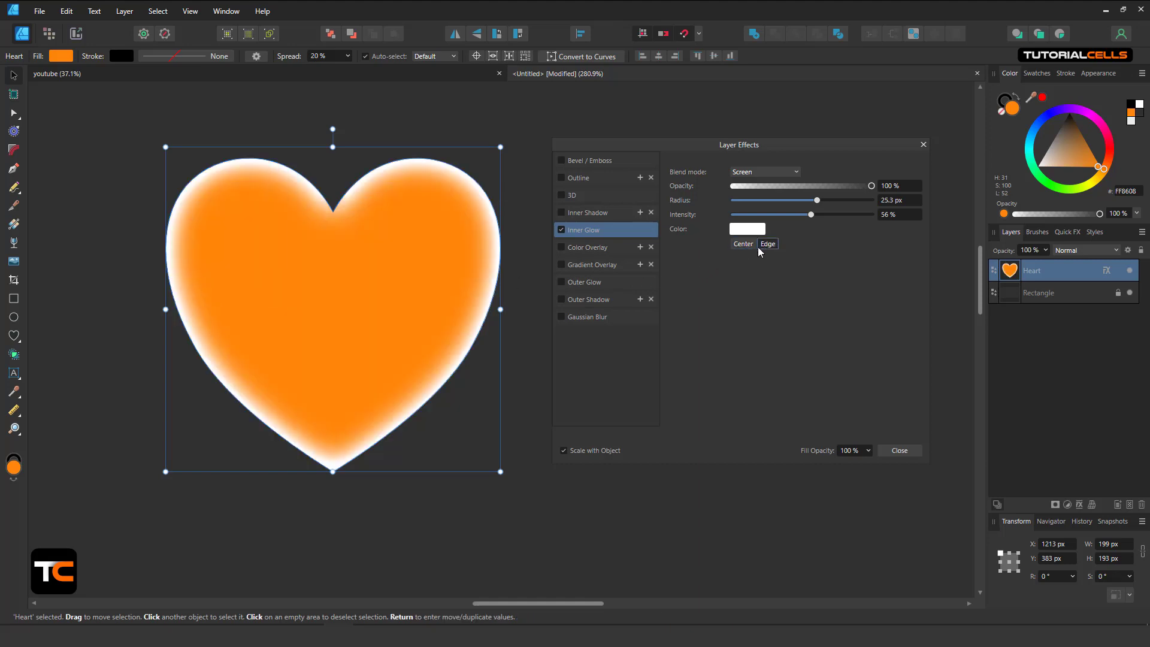
Turn off Inner Glow and enable a Color Overlay on the heart in pinkish red
click(561, 230)
click(572, 248)
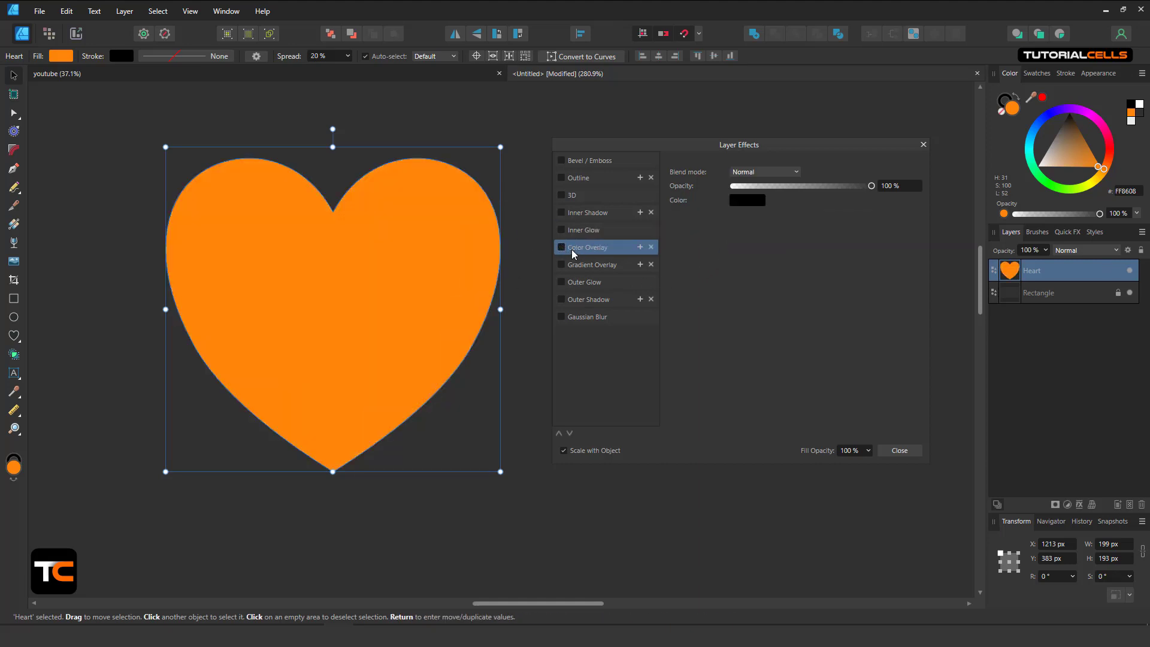
click(562, 247)
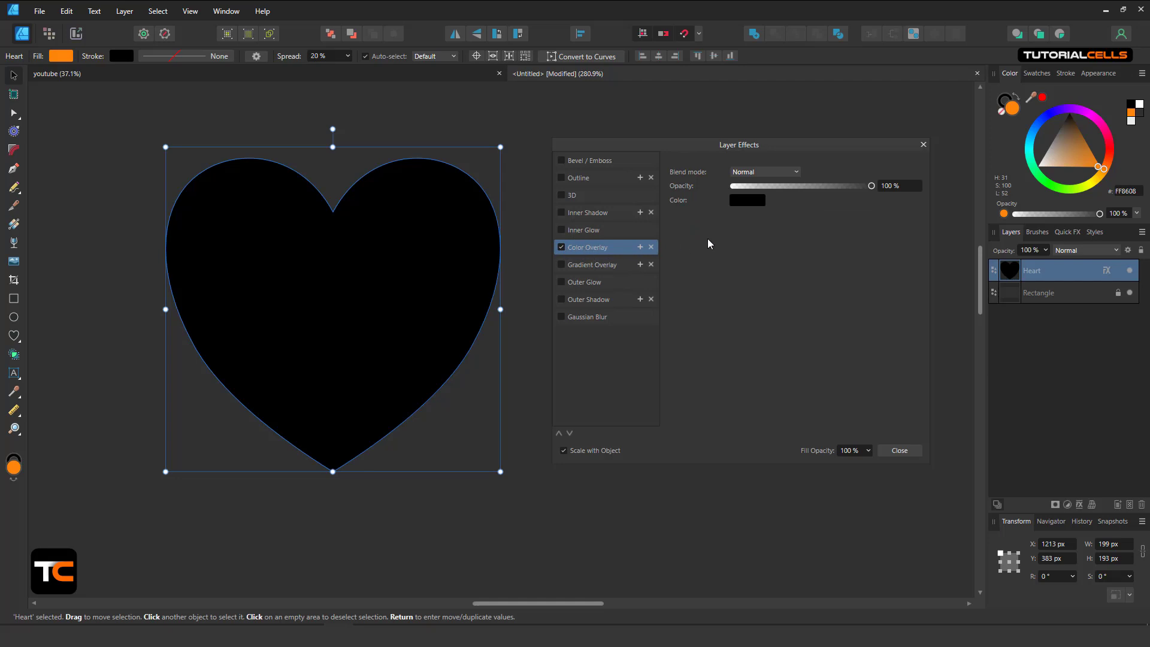
click(745, 201)
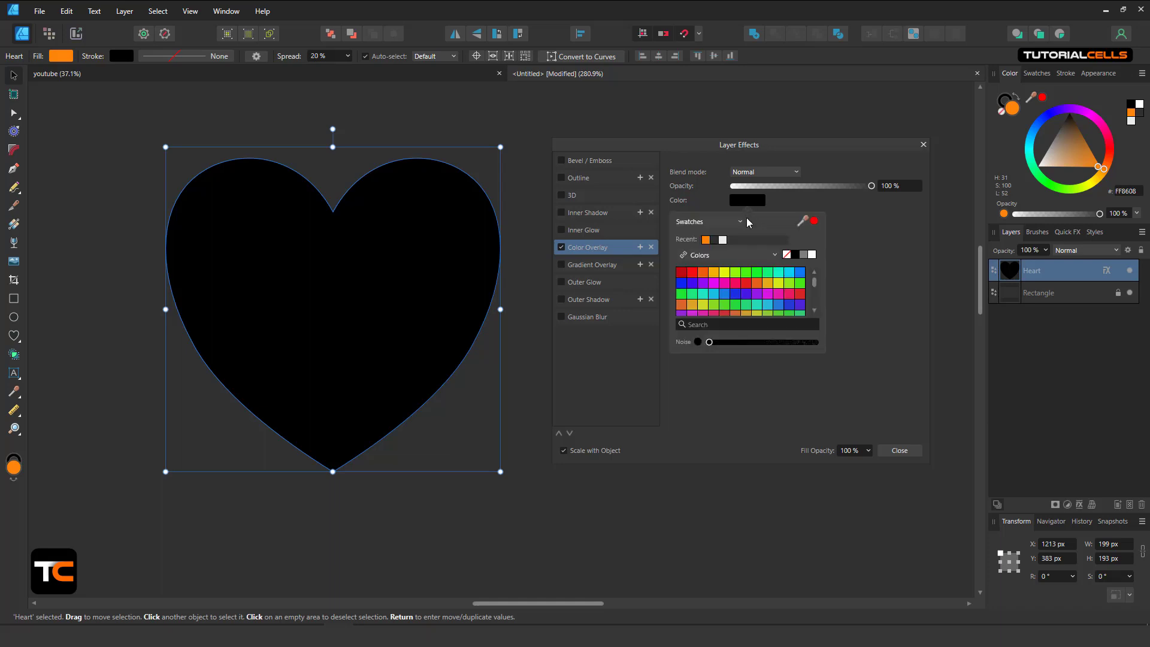
click(737, 283)
Preview the available blend modes for the Color Overlay, leaving it on Normal
click(766, 170)
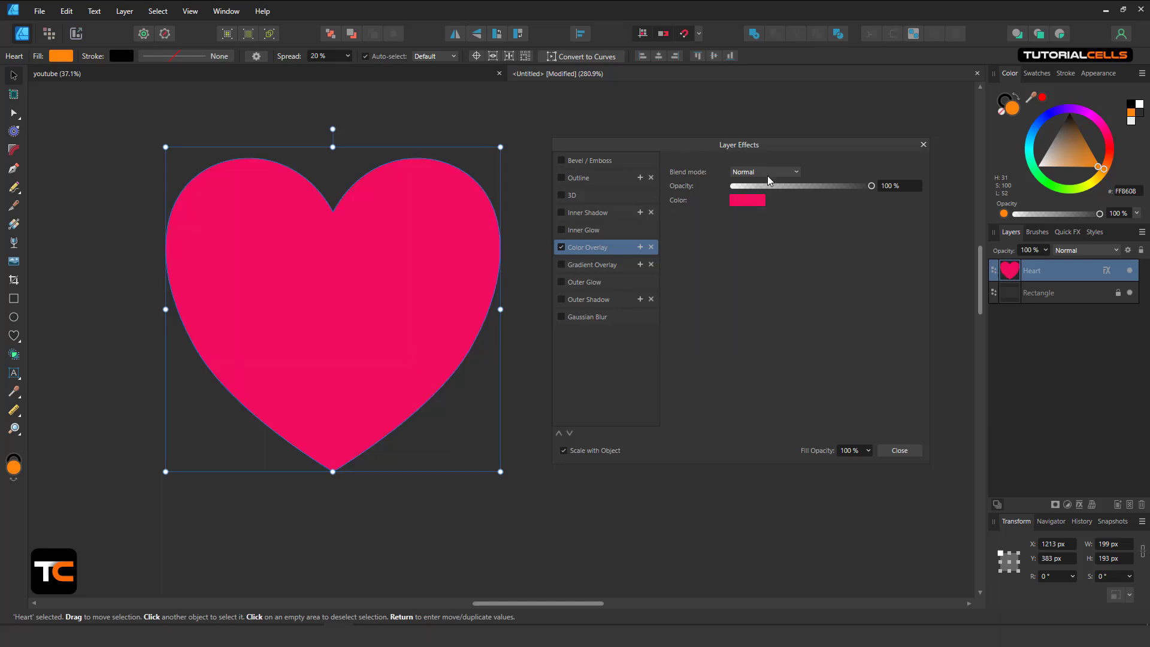
click(767, 170)
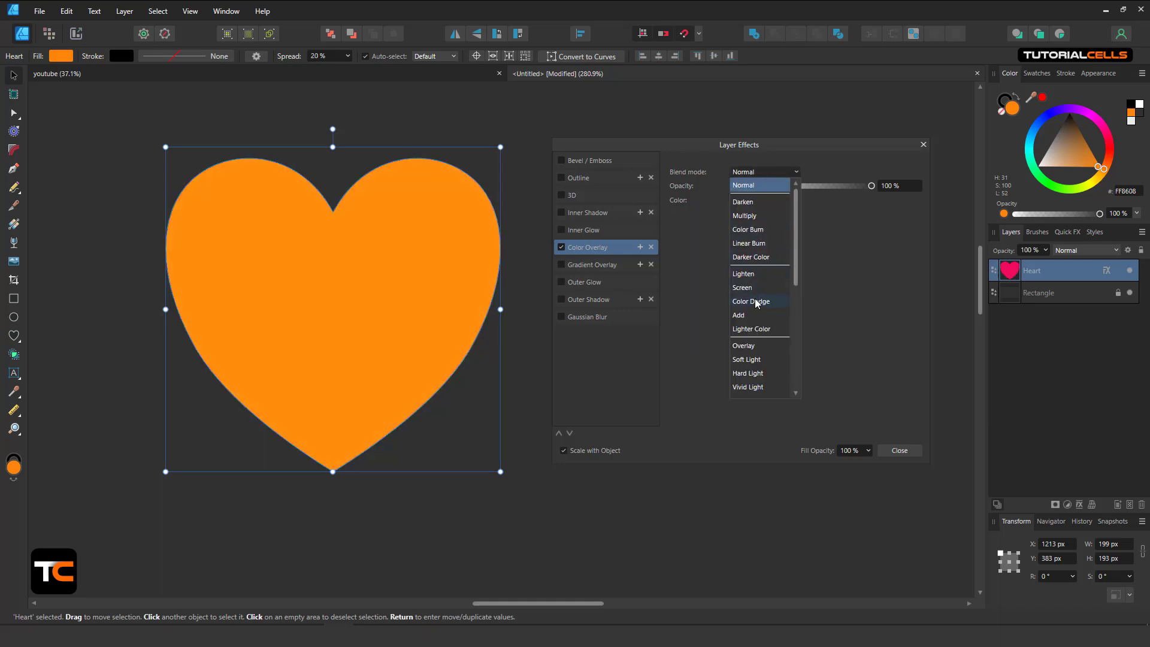
click(835, 324)
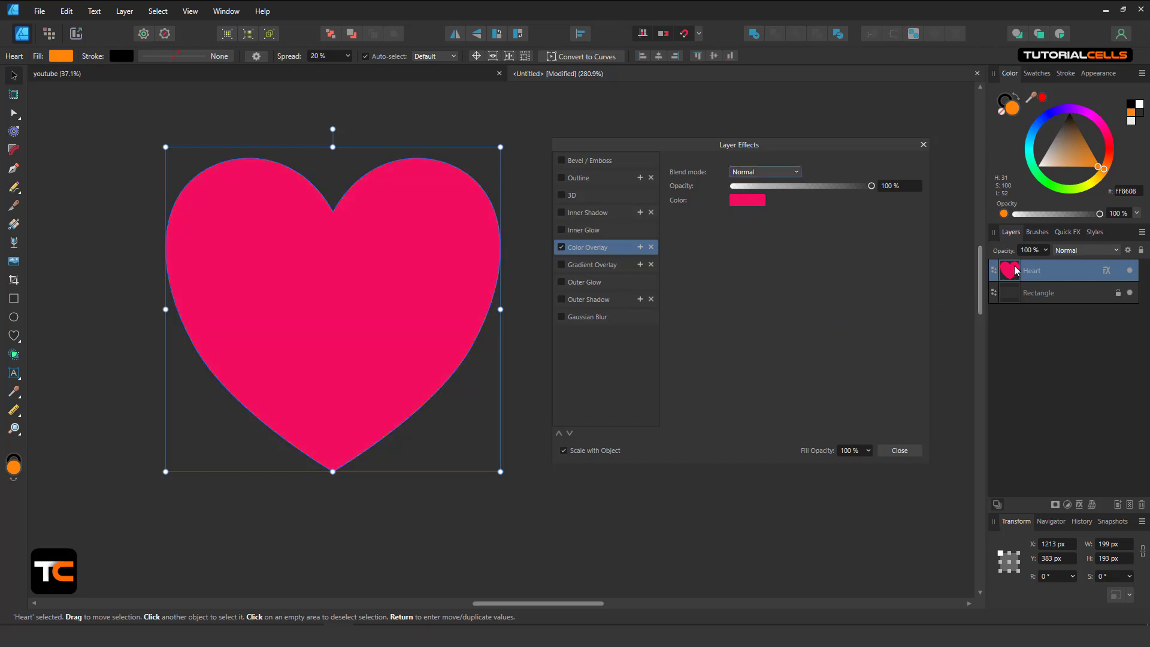
Turn off the Color Overlay and revert the heart's fill and layer effects to their defaults
click(562, 248)
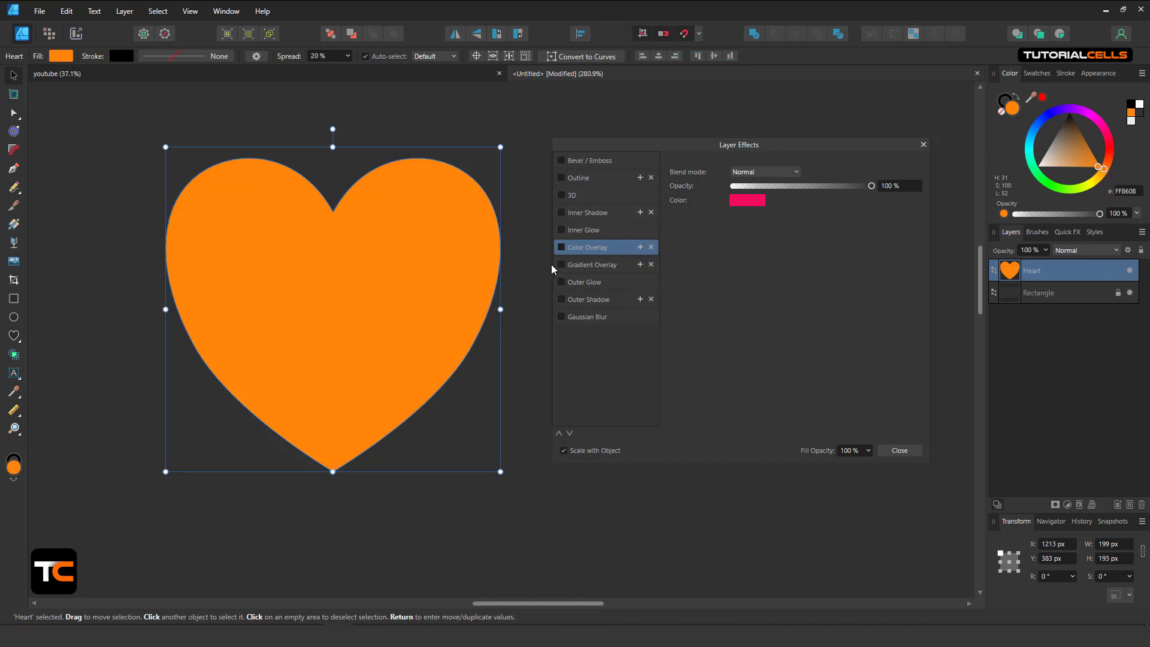
click(594, 199)
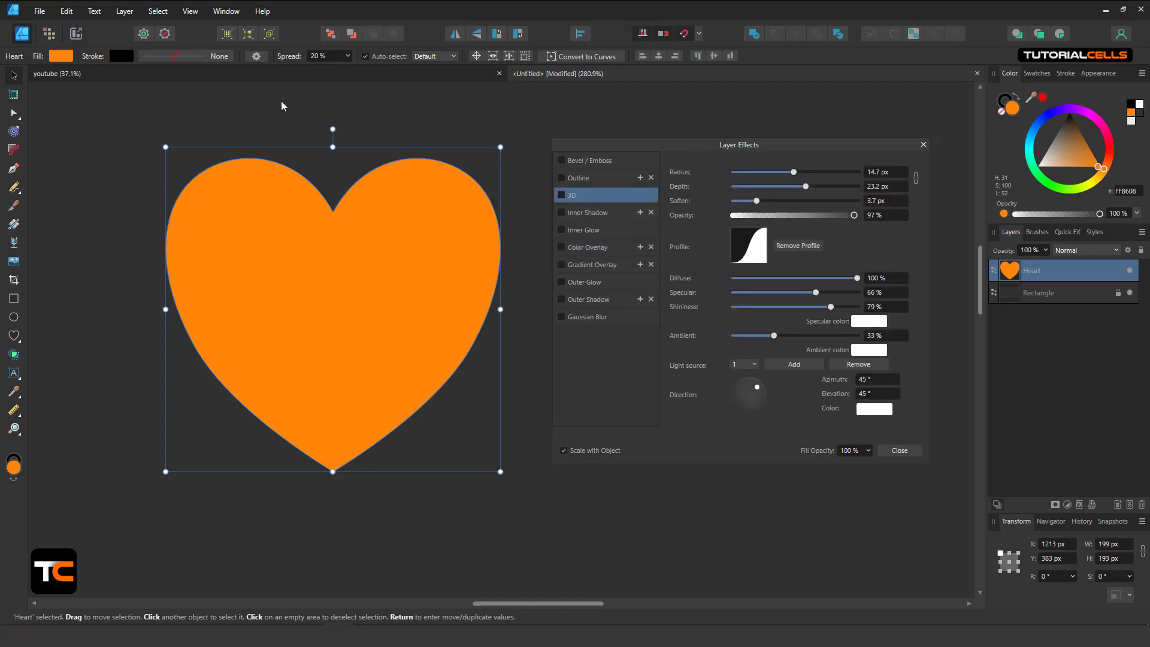
click(166, 35)
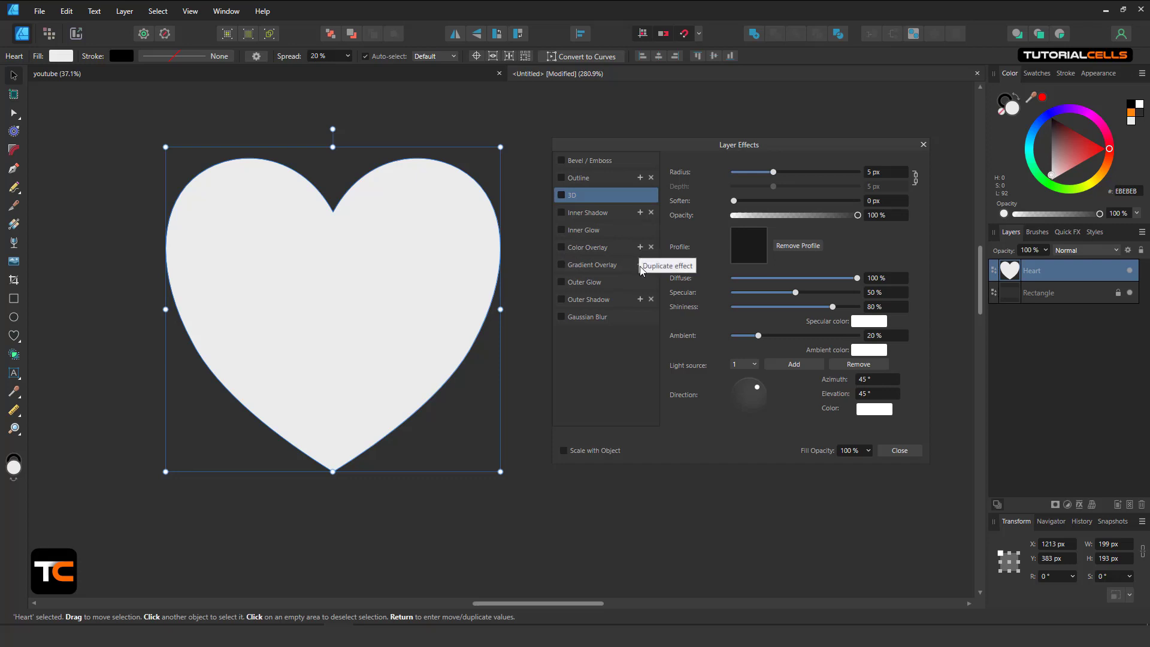
Enable Gradient Overlay on the heart and change its type to Radial
click(589, 264)
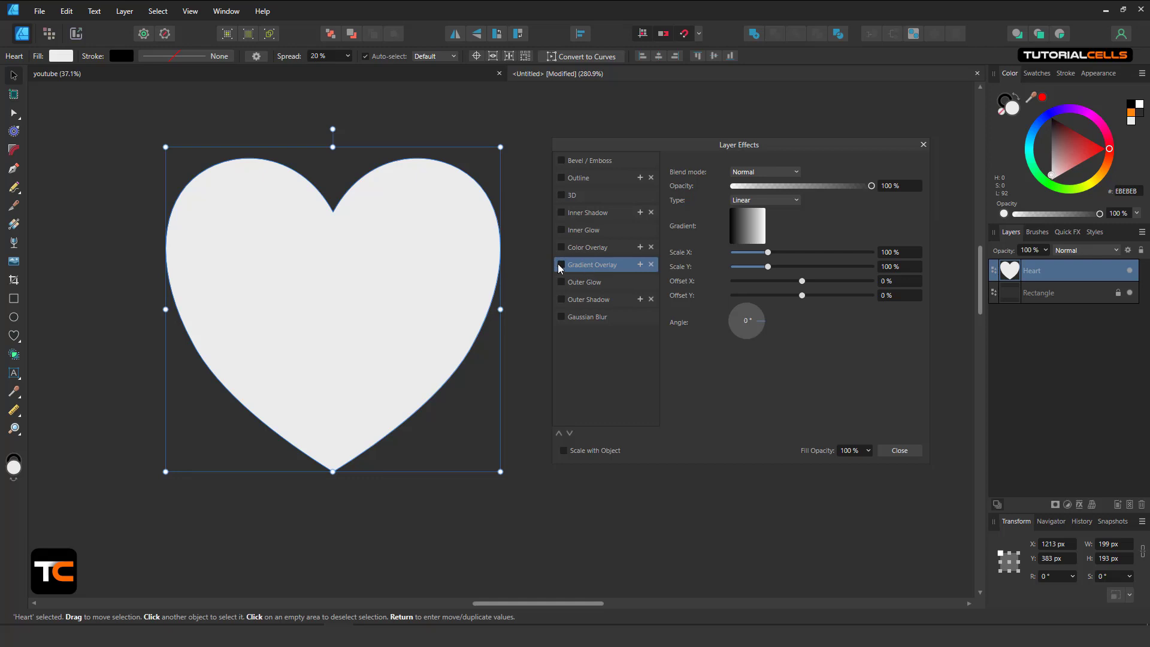
click(561, 265)
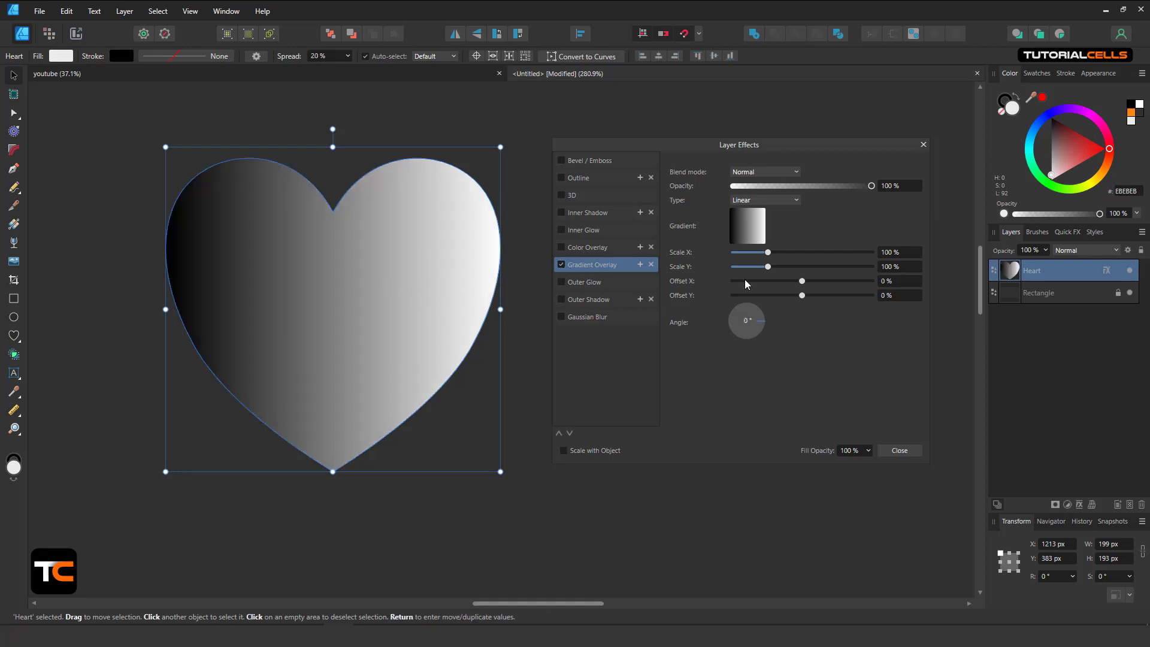
click(776, 202)
click(753, 240)
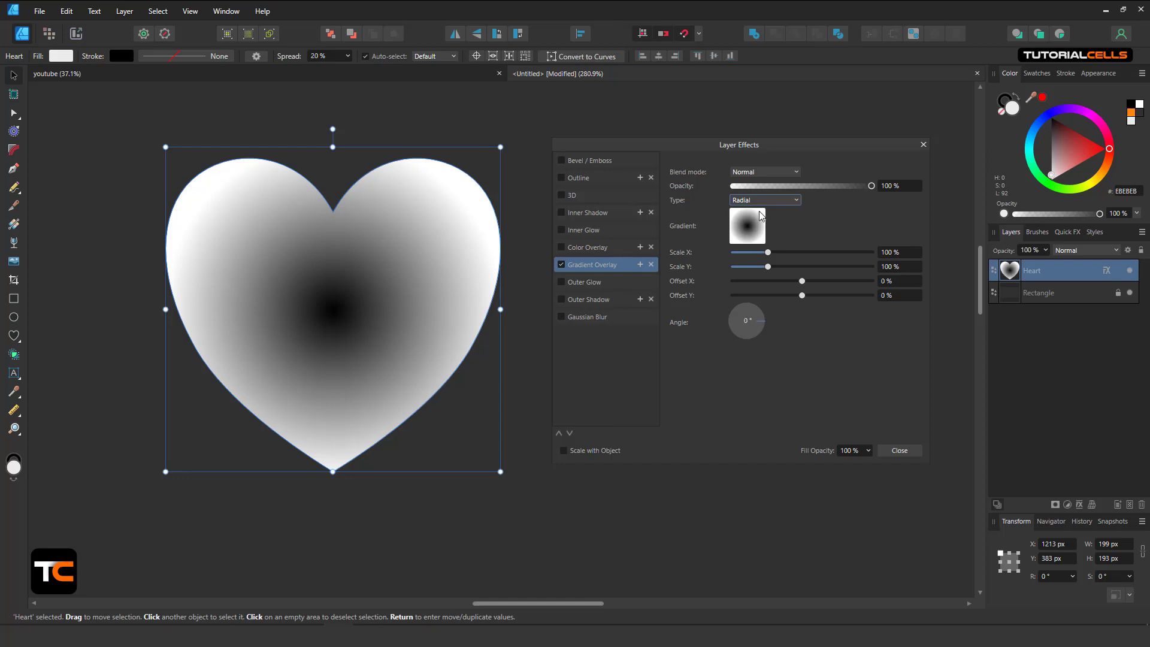
Inspect the radial gradient's black stop and preview the overlay's blend modes, leaving it on Normal with the heart selected
click(751, 227)
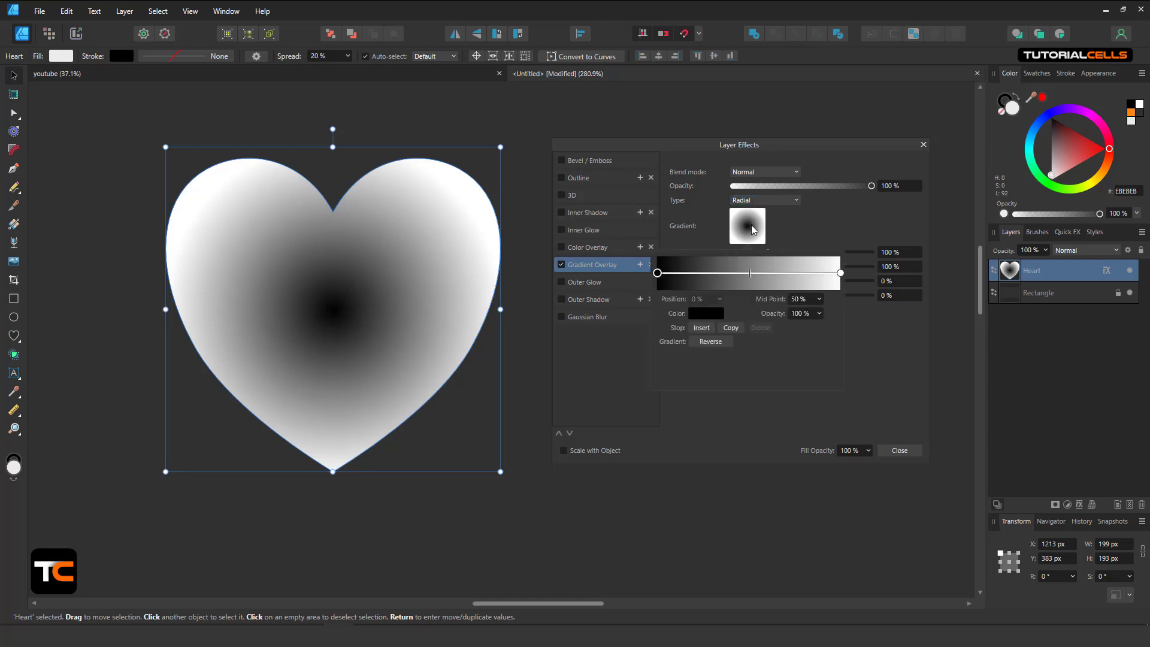
click(658, 274)
click(803, 231)
click(782, 172)
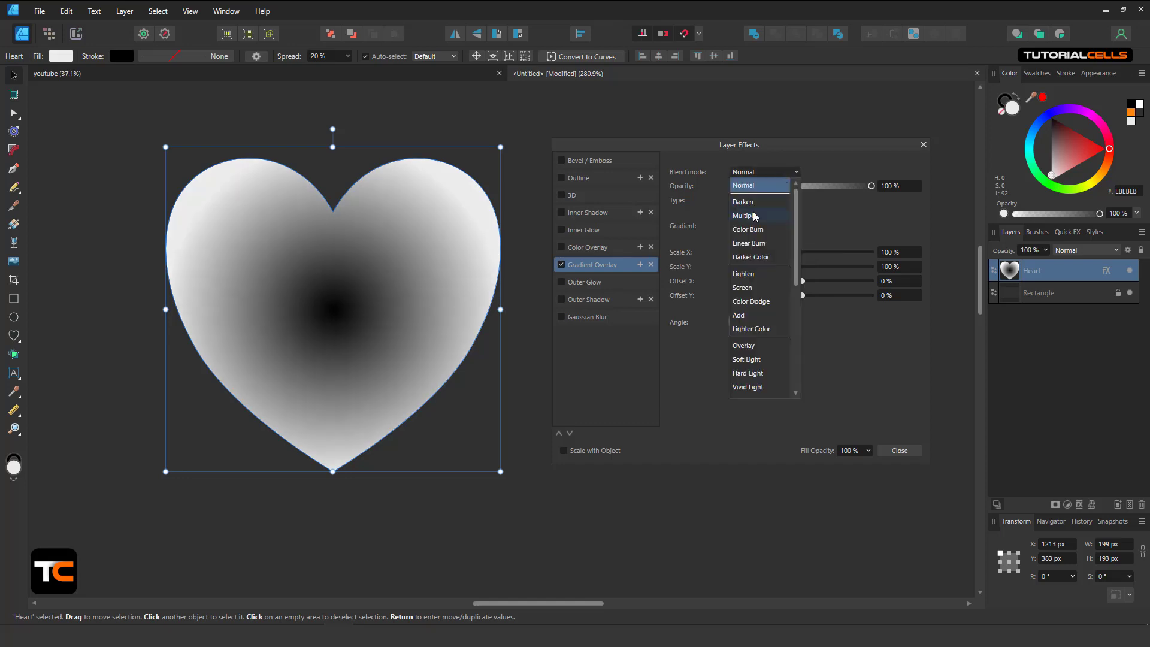
click(939, 224)
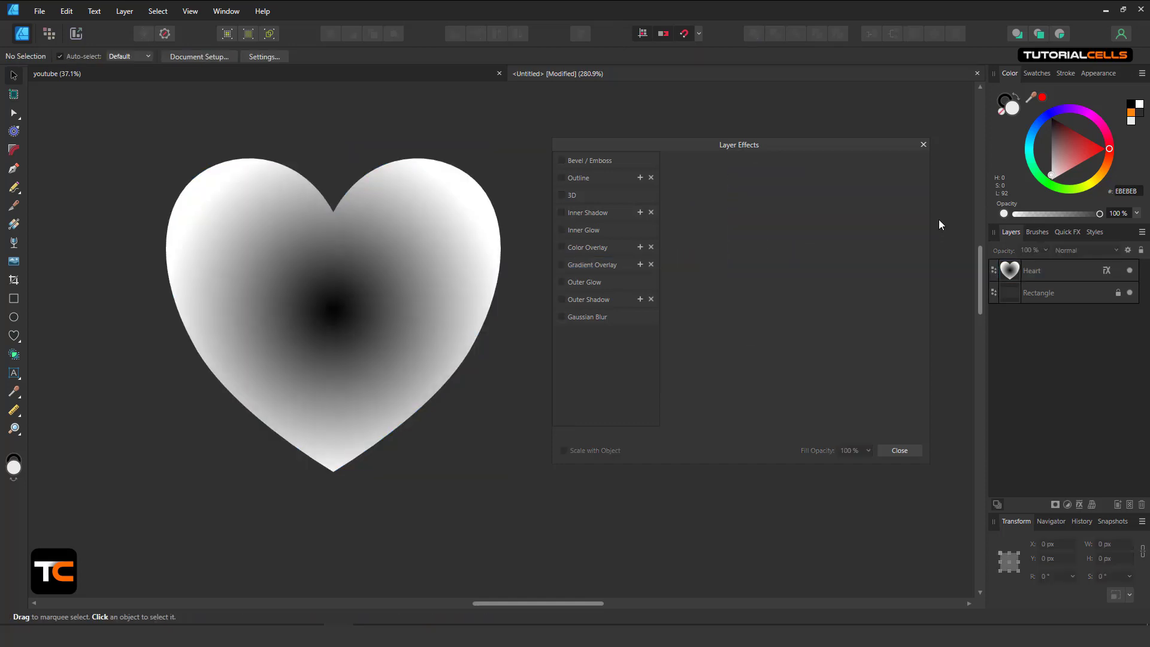
click(487, 254)
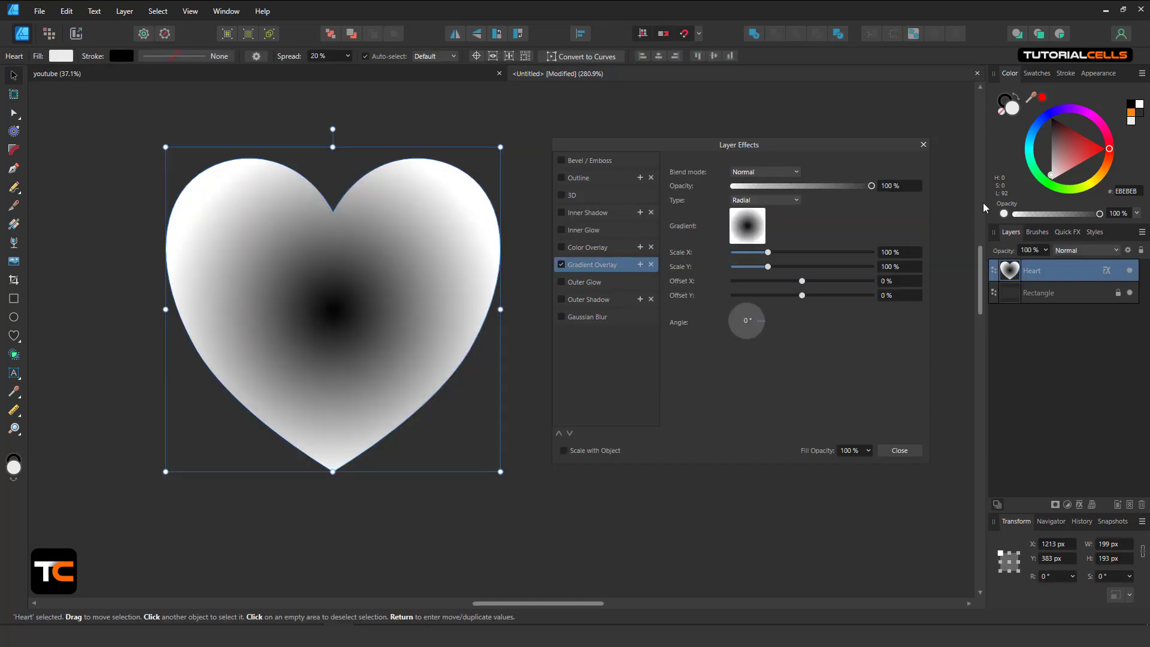
Change the heart's fill to red (FF0000) and preview the Gradient Overlay's blend modes against it, leaving Normal
click(1079, 156)
drag(1081, 154, 1127, 162)
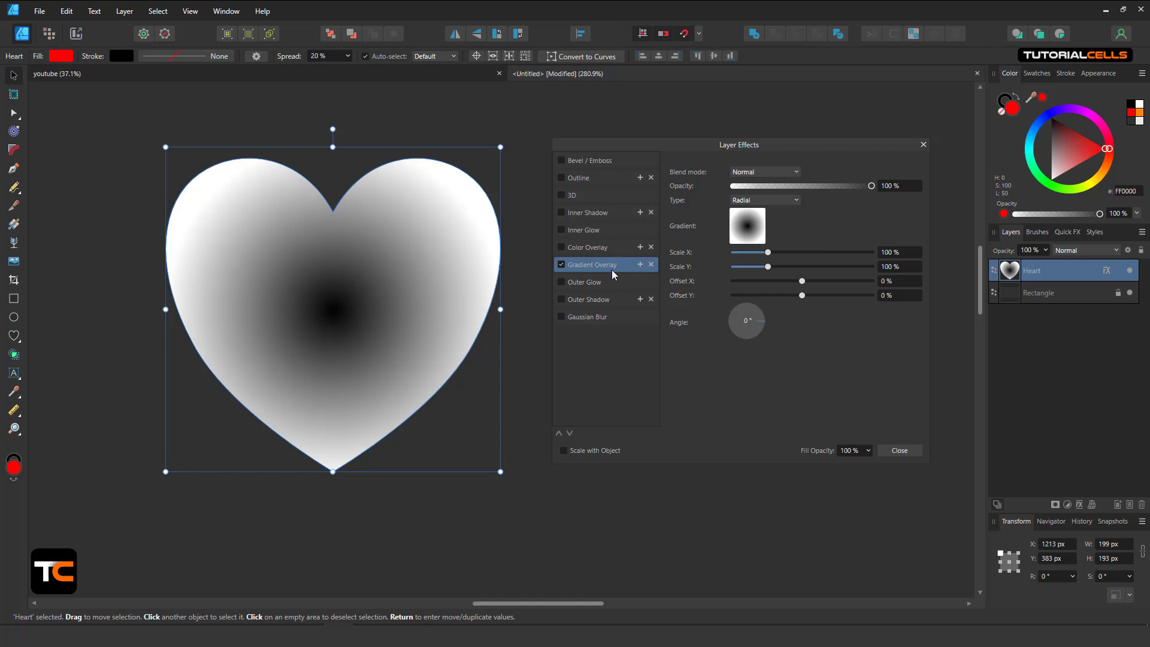
click(784, 175)
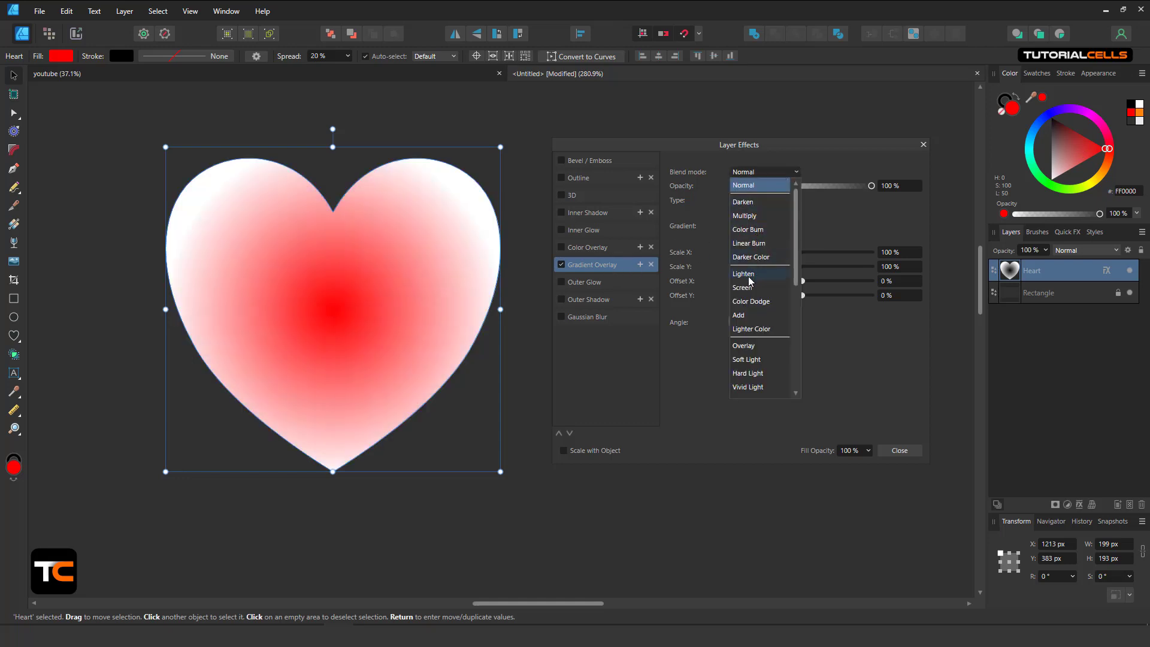
click(824, 225)
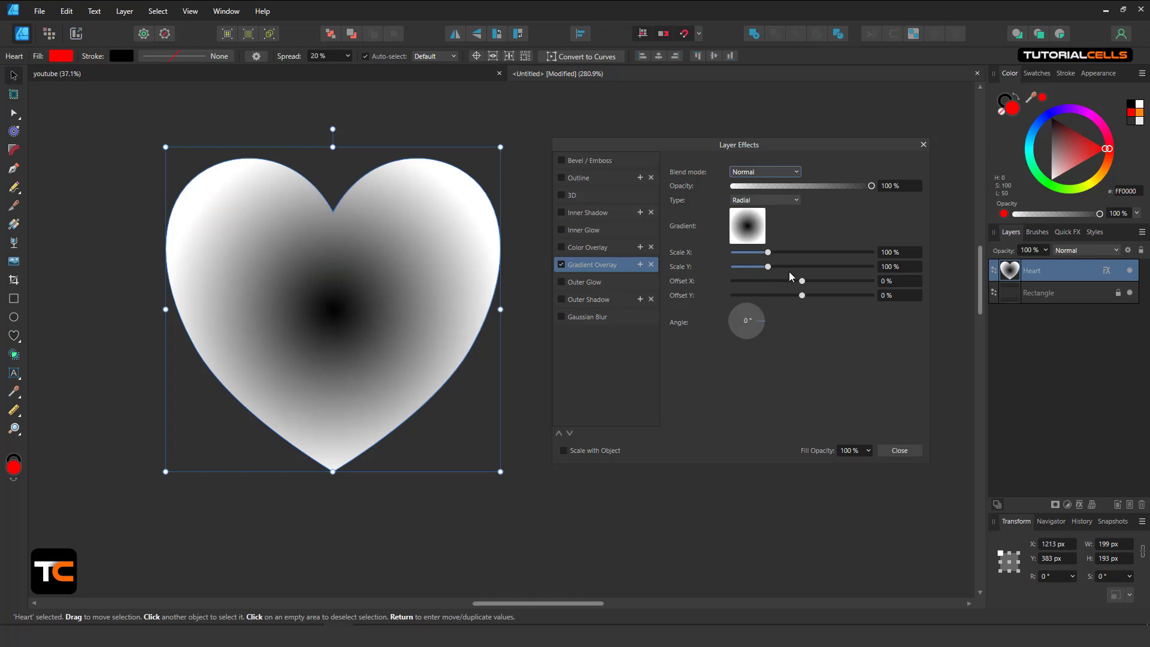
Set the Gradient Overlay to Scale X 122%, Scale Y 144%, Offset X 1% and Offset Y 6%, trying other angles before returning to 0°
drag(767, 252, 803, 281)
drag(739, 334, 735, 335)
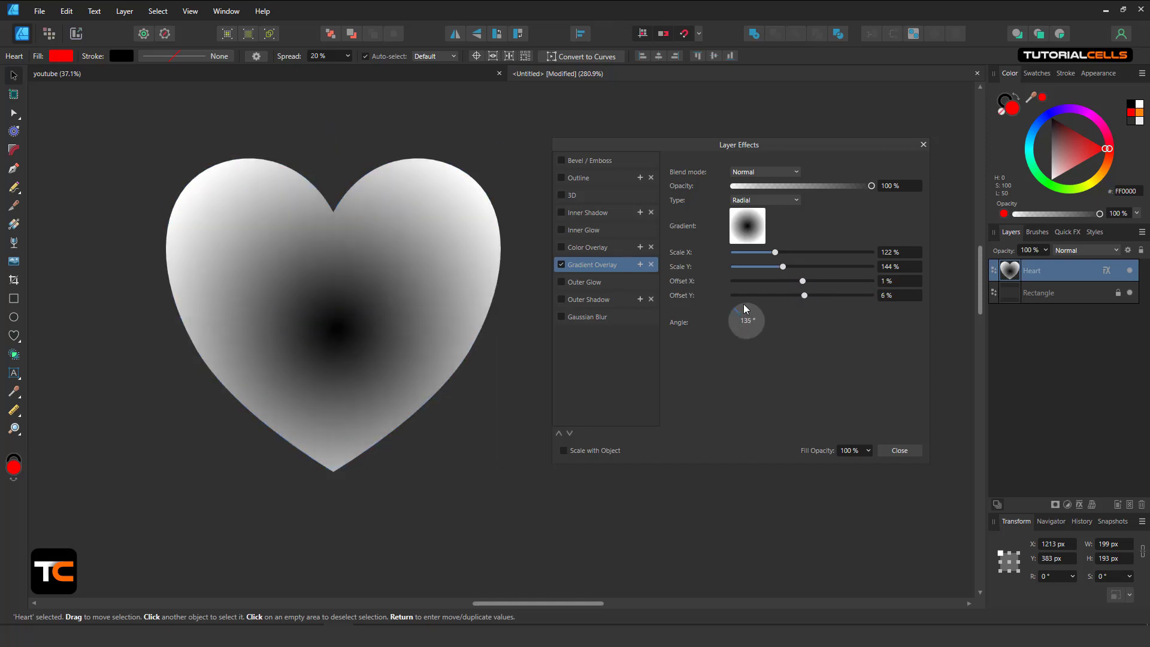
Set the heart's Gradient Overlay to the Conical type with Multiply blending and 73% opacity, keeping the angle at 0°
click(770, 200)
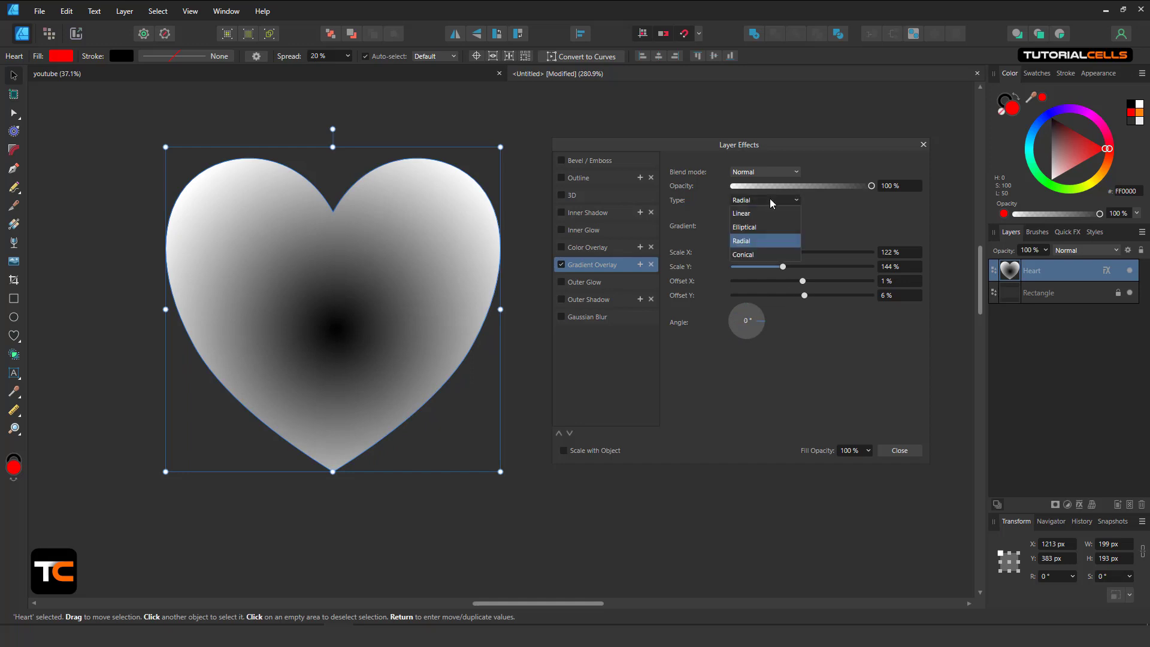
click(739, 255)
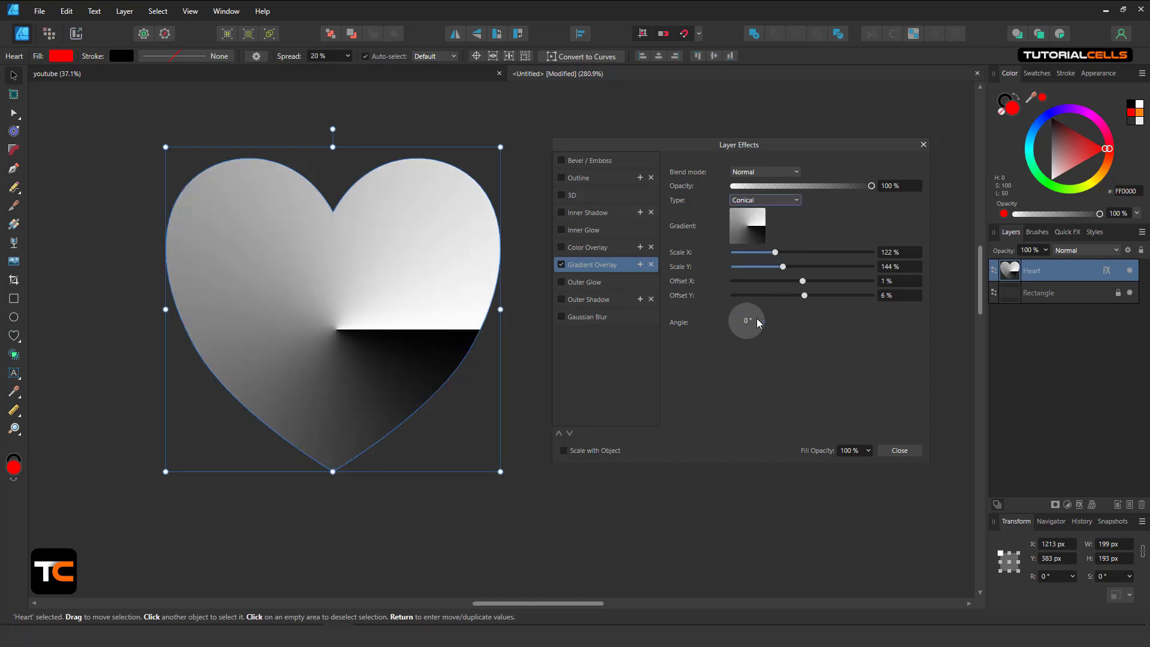
mouse_move(756, 318)
mouse_down()
mouse_move(735, 340)
mouse_move(727, 312)
mouse_move(746, 303)
mouse_move(764, 323)
mouse_up()
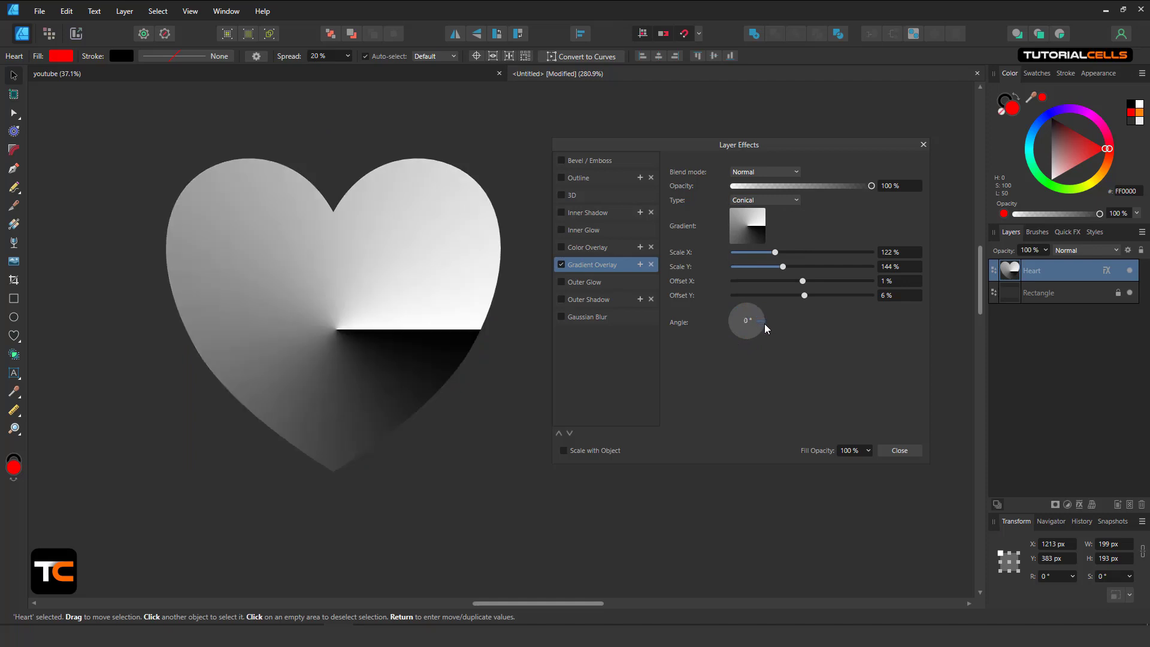
click(782, 172)
click(757, 217)
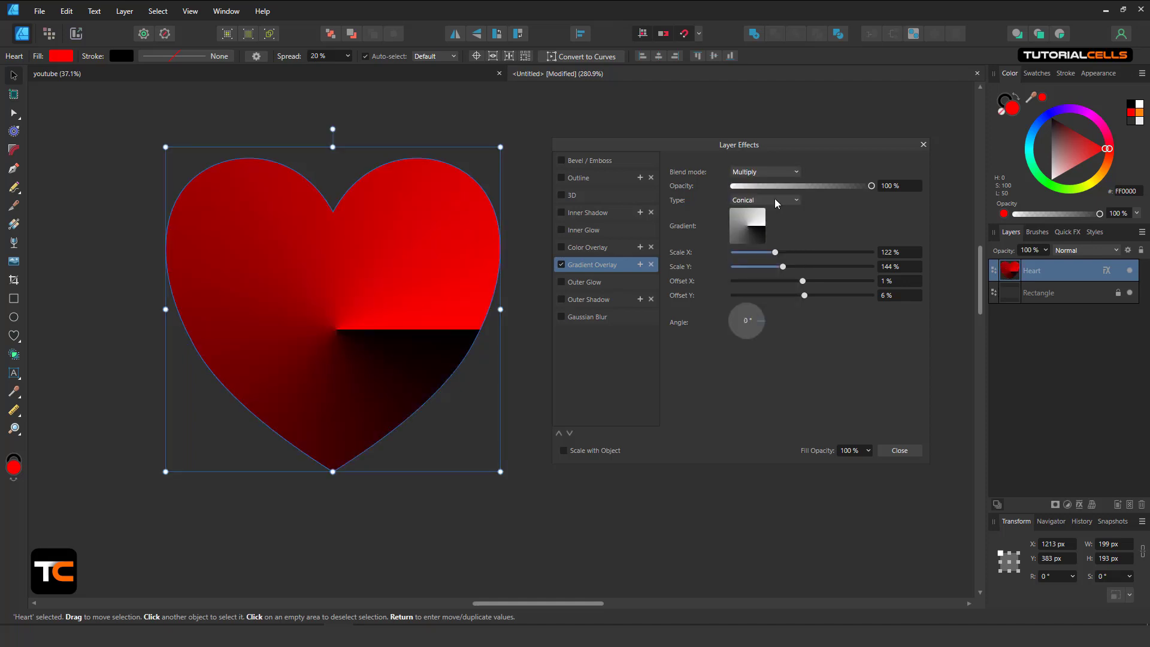
drag(872, 186, 832, 193)
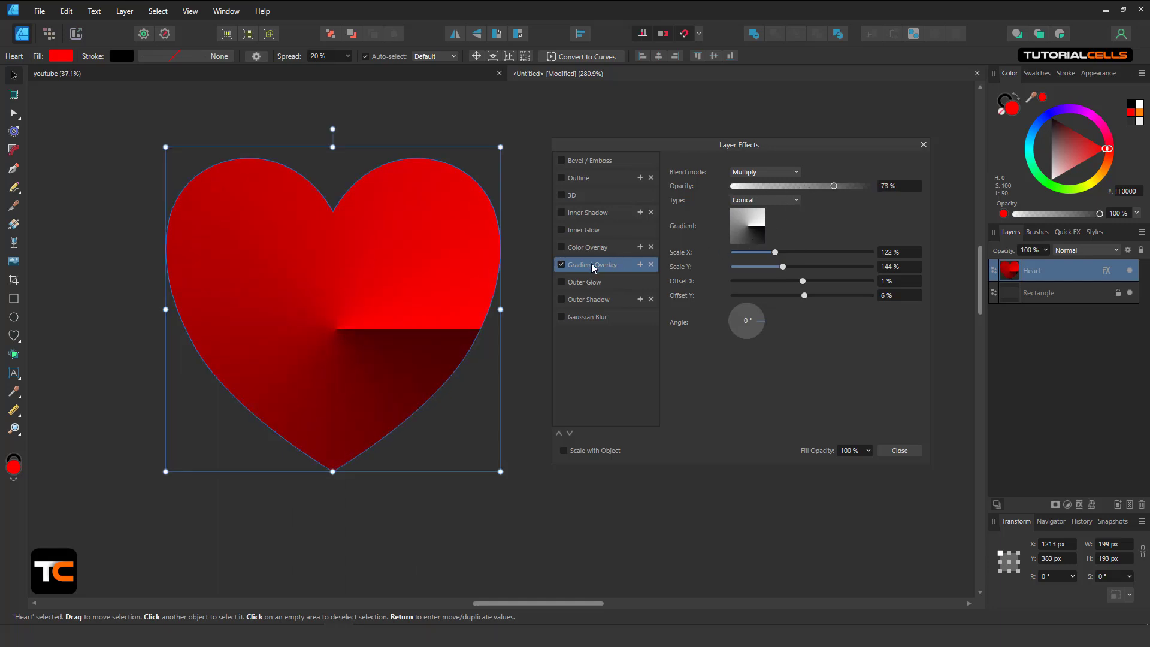
Replace the Gradient Overlay with a white Outer Glow of radius 23.4 px, intensity 39% and opacity 80%, keeping Screen blending
click(562, 265)
click(574, 282)
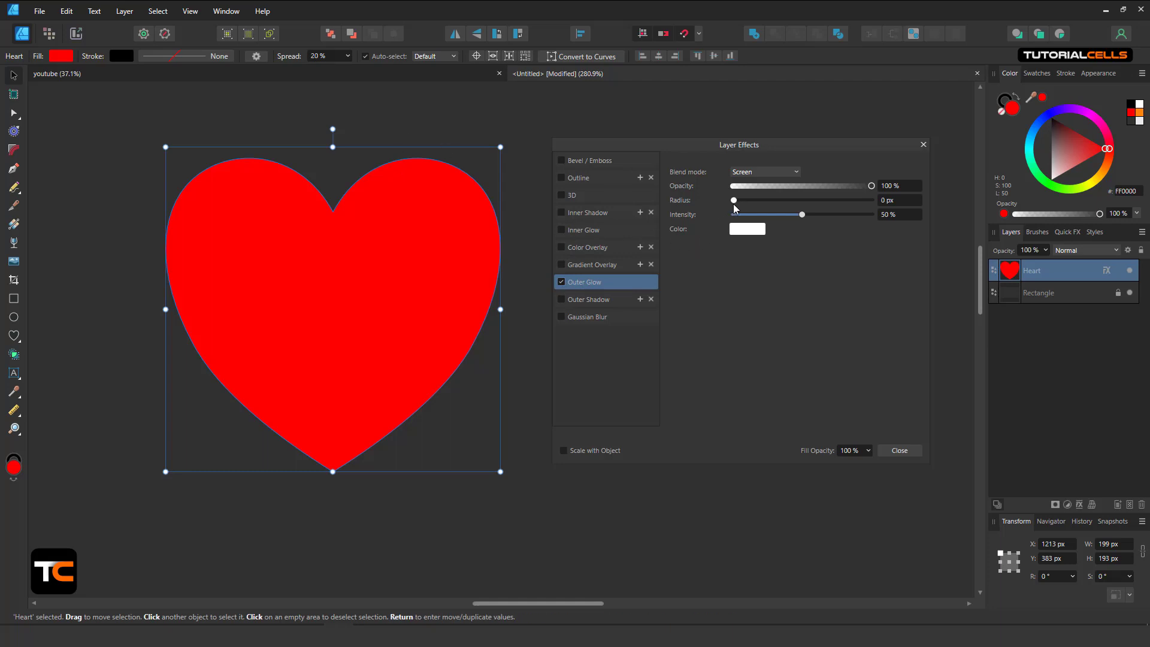
drag(734, 204, 787, 230)
mouse_move(861, 188)
mouse_down()
mouse_move(827, 186)
mouse_move(858, 186)
mouse_move(844, 187)
mouse_up()
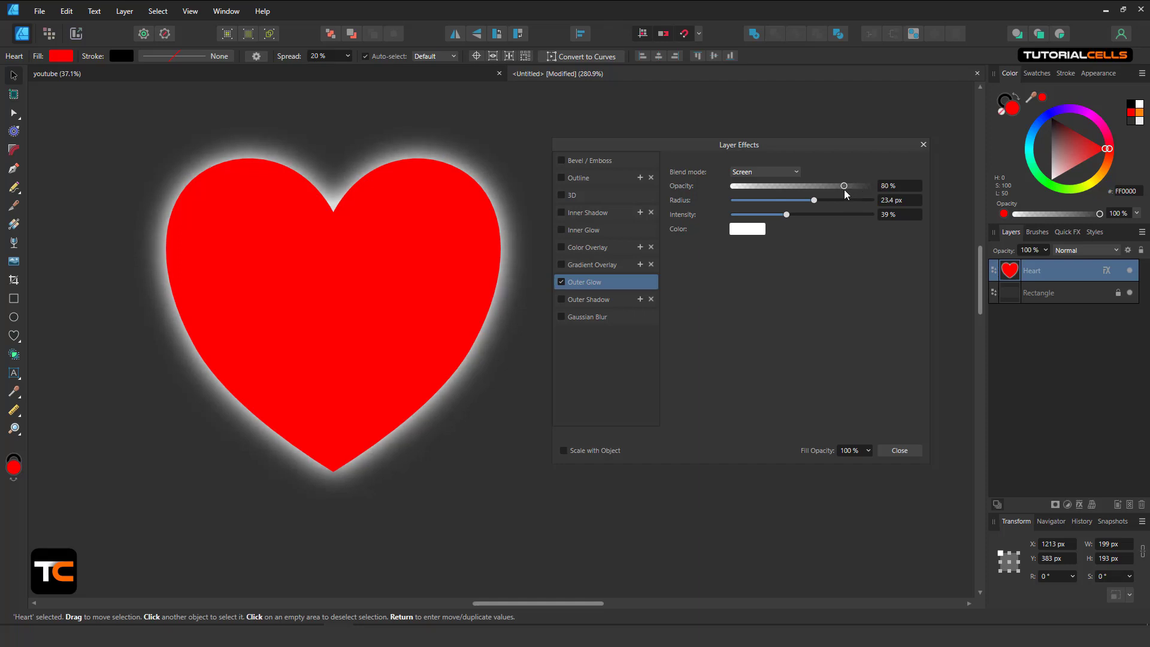
click(755, 175)
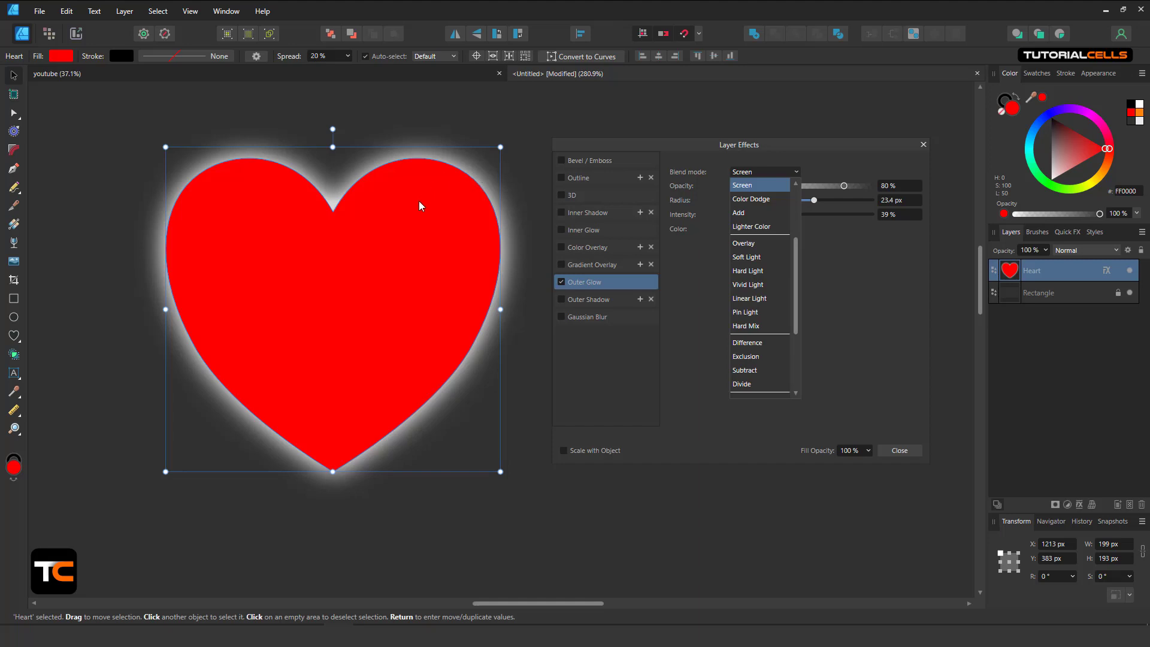
click(823, 285)
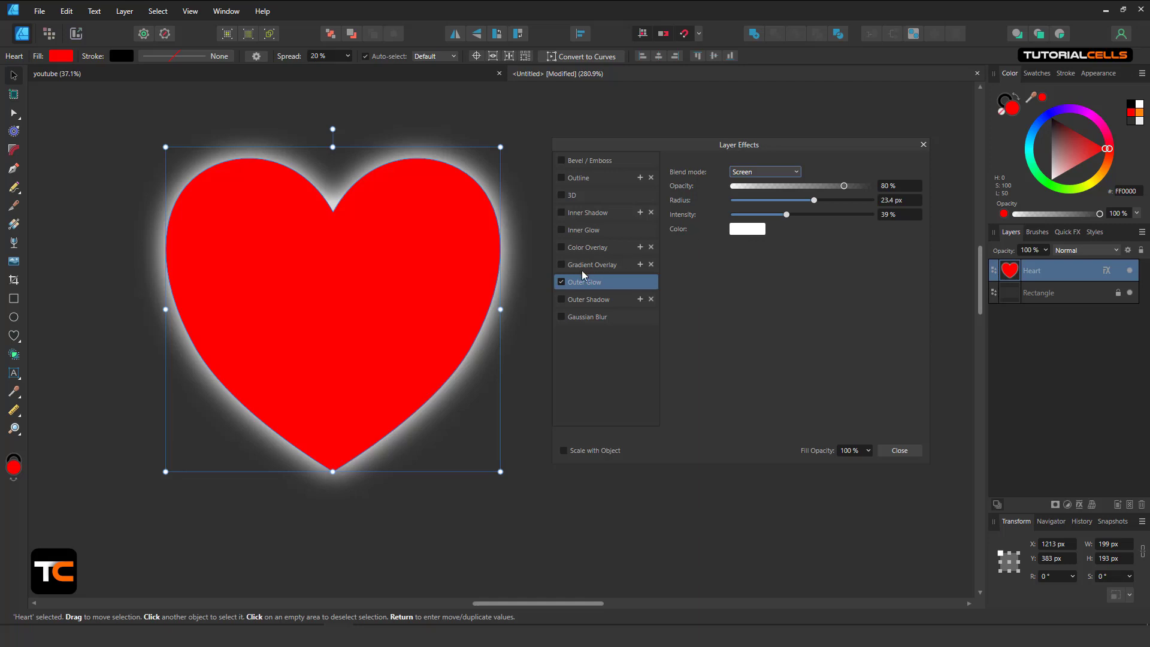
Swap the heart's Outer Glow for an Outer Shadow, and fill the background rectangle with white (FFFFFF)
click(562, 282)
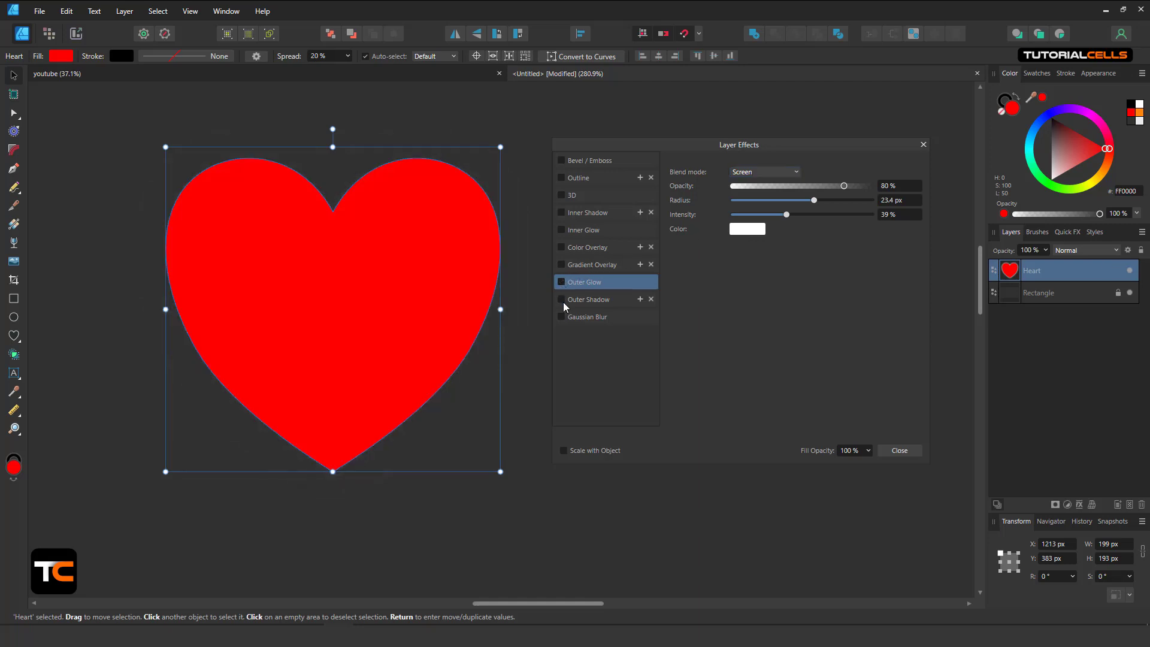
click(561, 299)
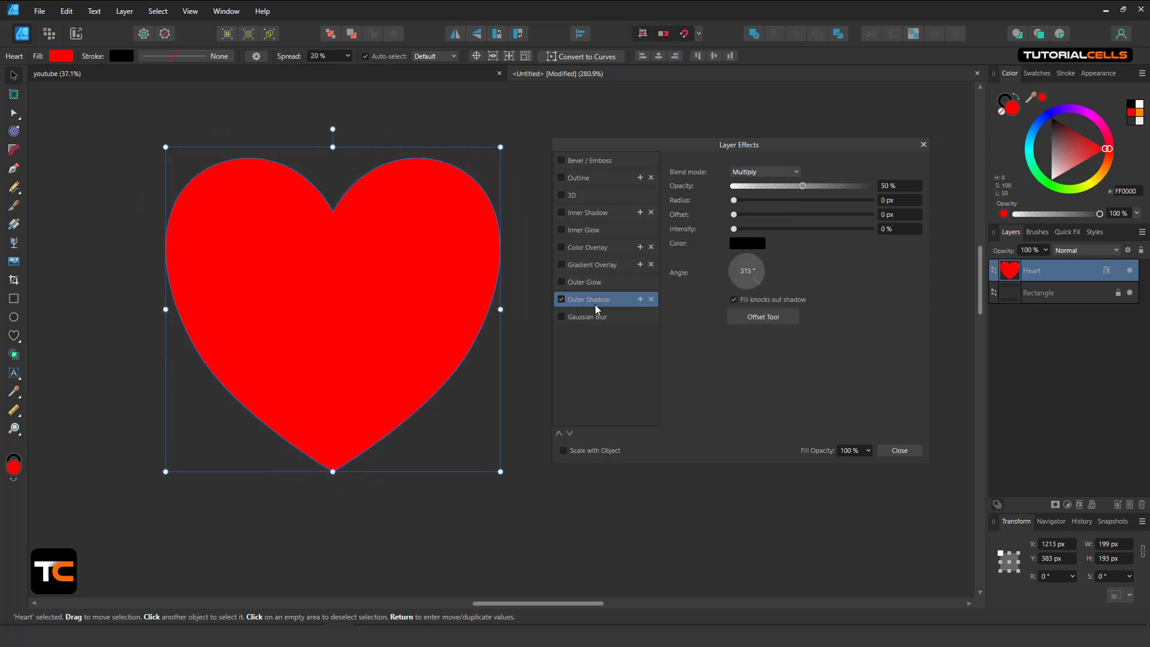
drag(464, 306, 453, 291)
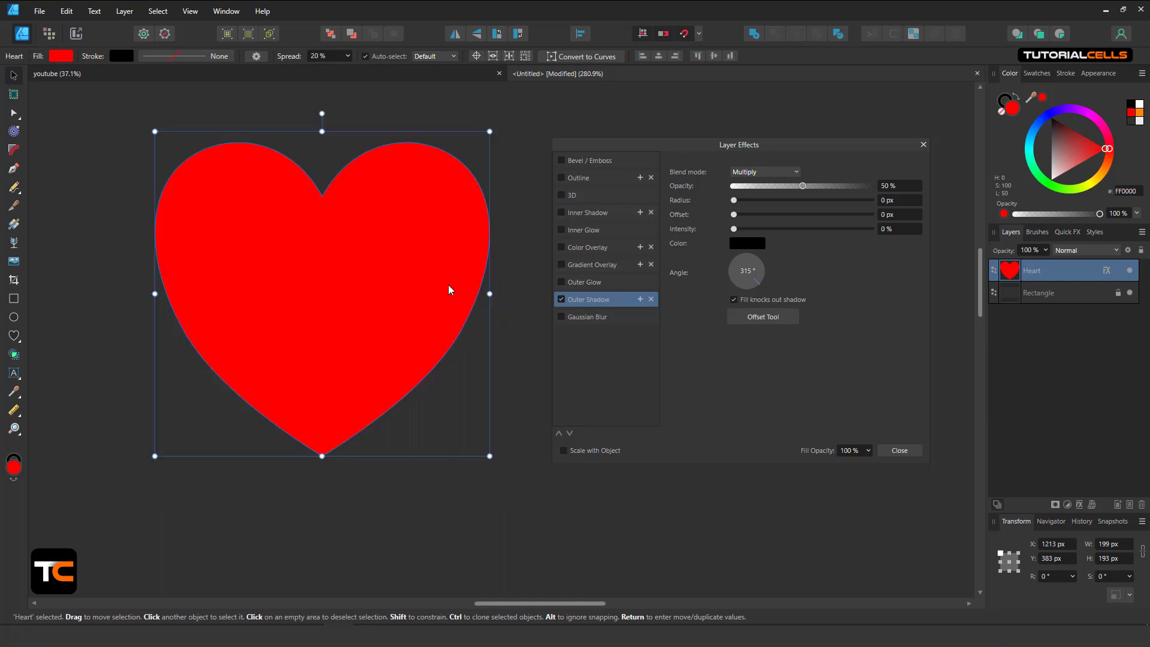
click(1012, 292)
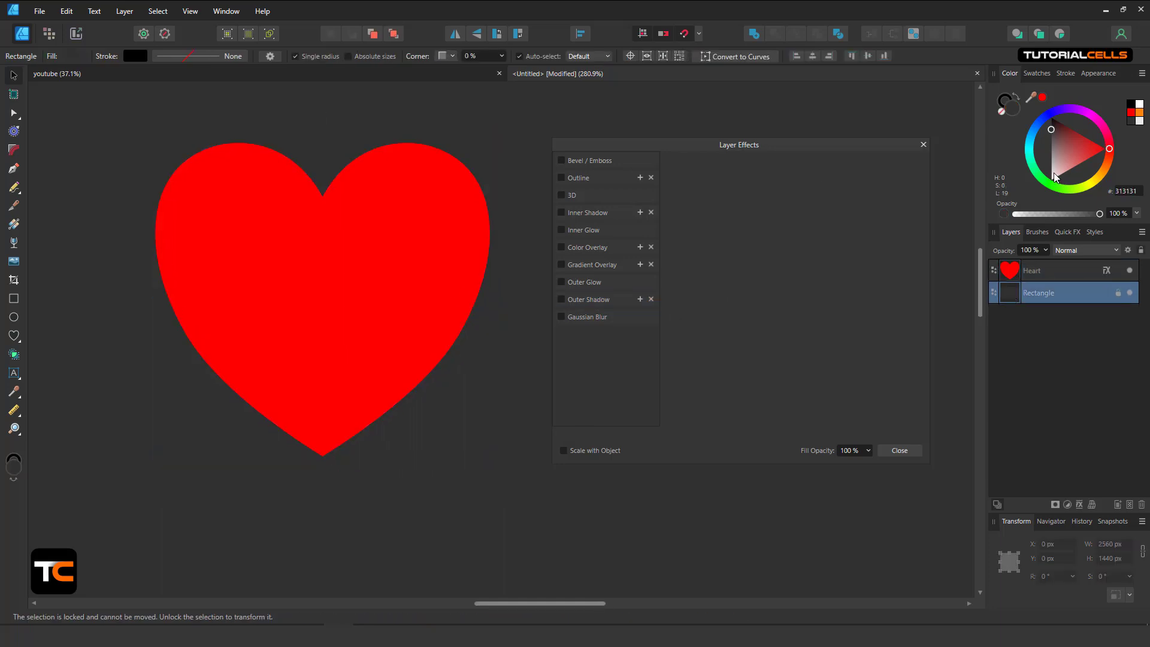
drag(1054, 172, 1051, 181)
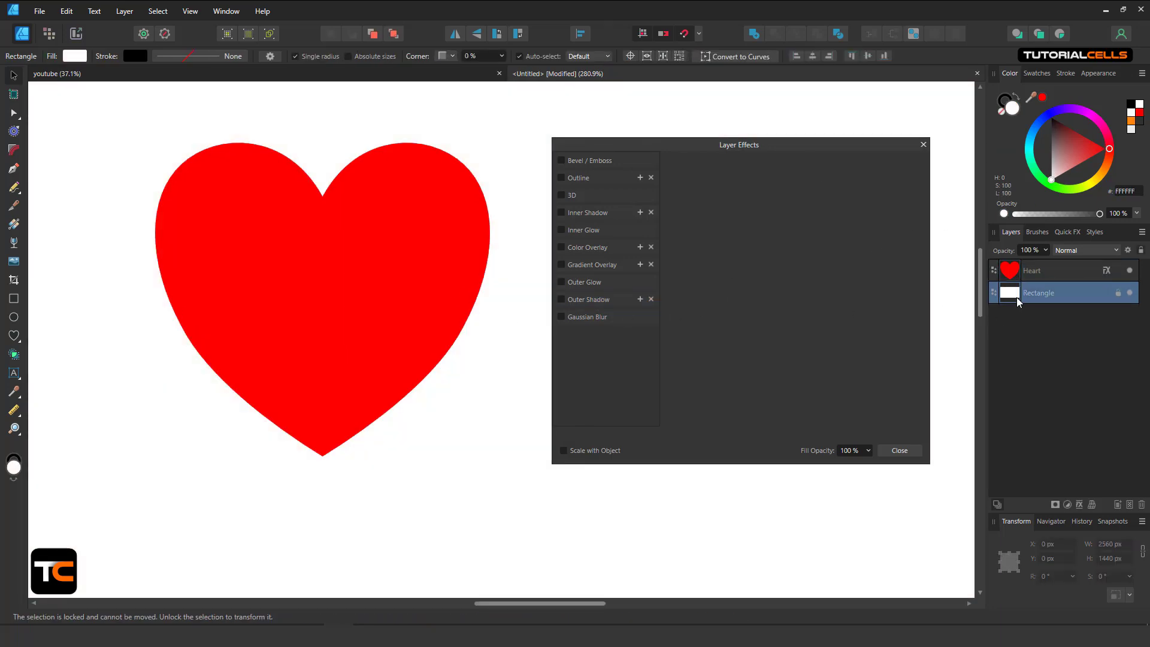
click(1016, 271)
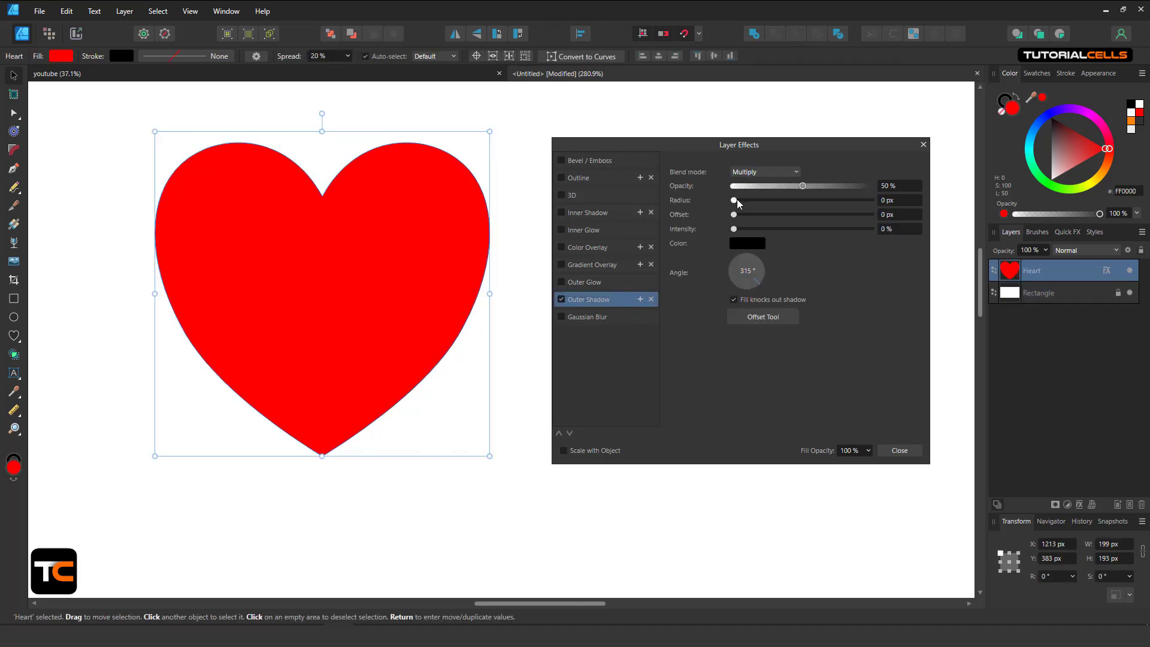
Set the Outer Shadow to radius 24.6 px, intensity 15% and opacity 59%, placing it with the Offset Tool at 21.5 px and 329°
drag(738, 204, 818, 217)
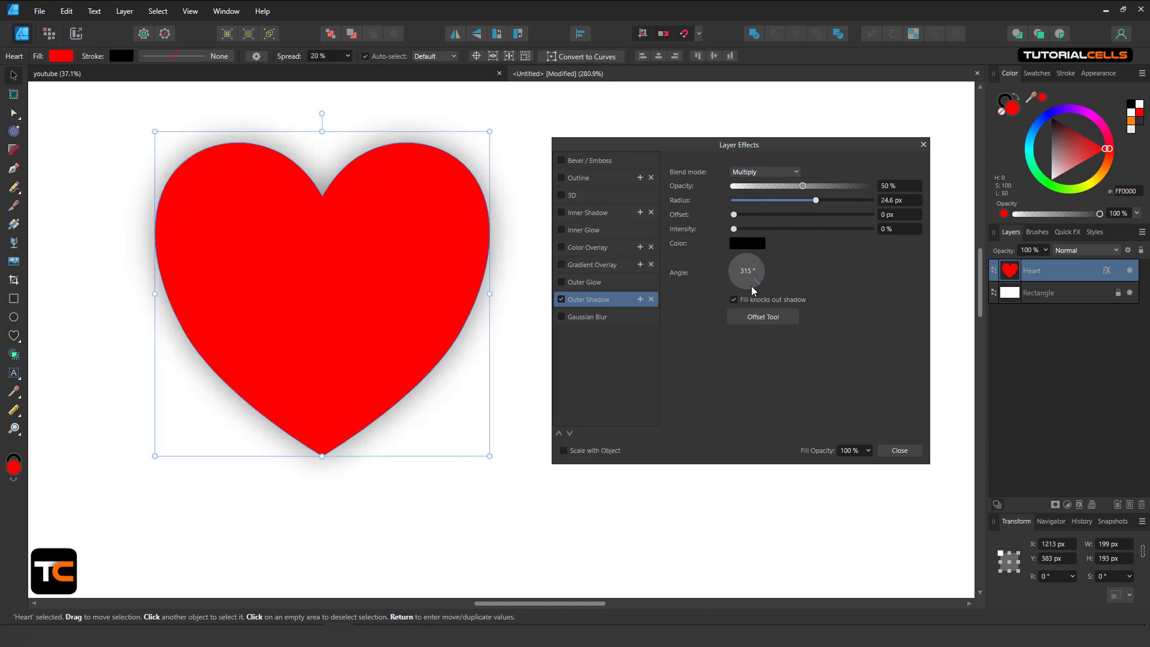
drag(734, 215, 754, 229)
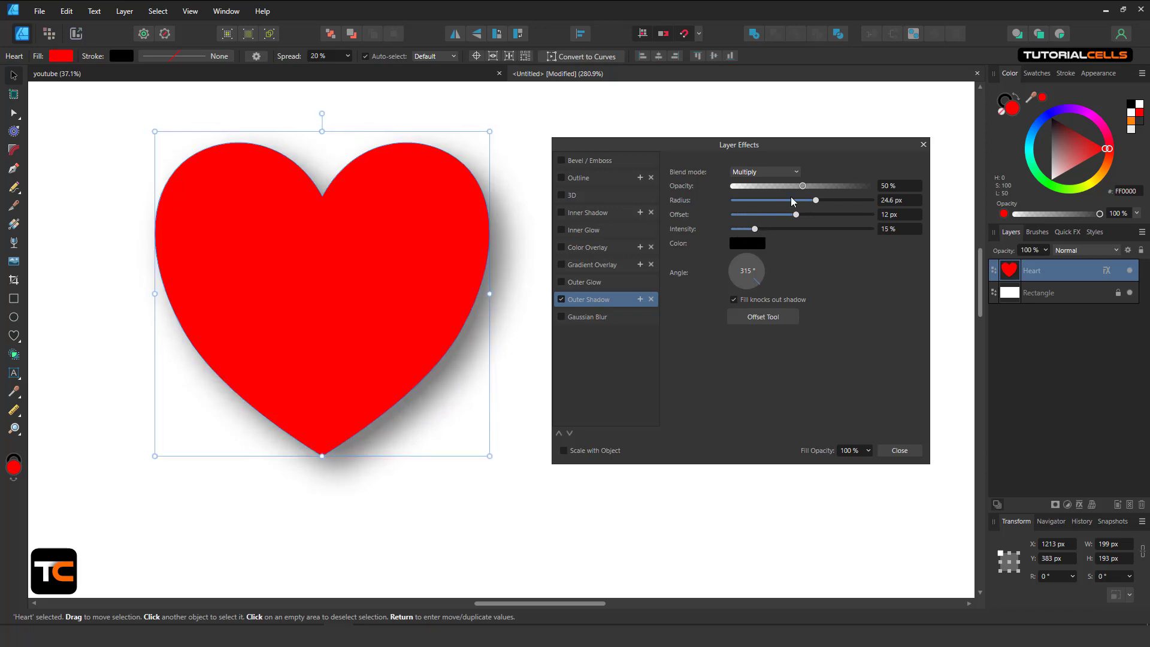
drag(802, 186, 815, 188)
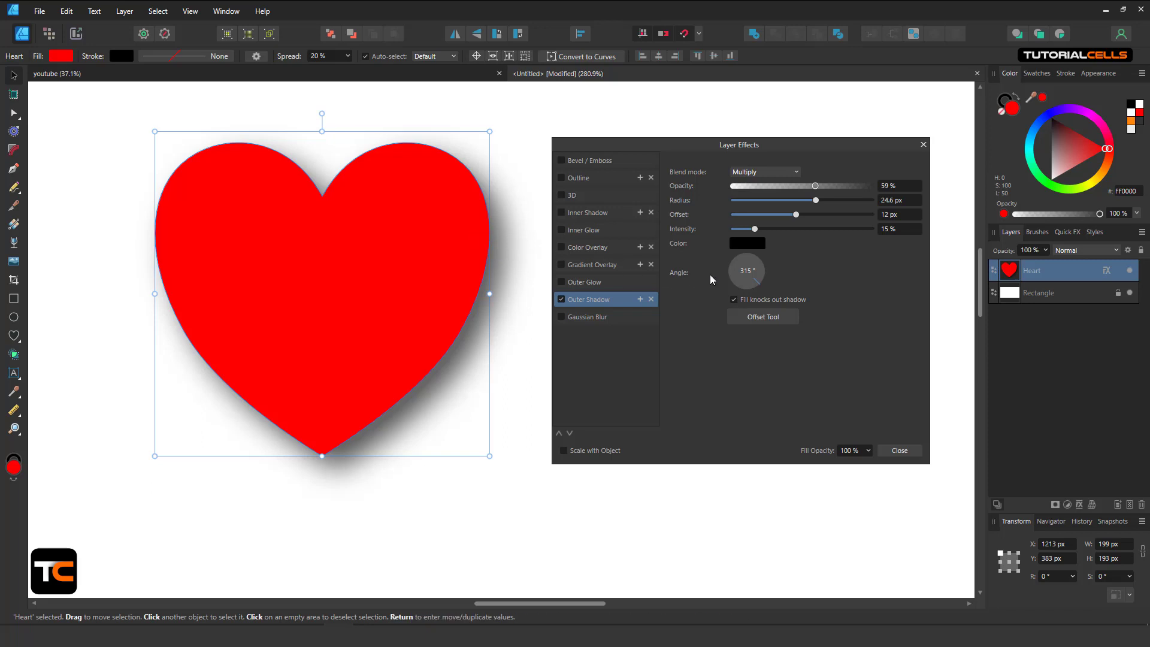
mouse_move(753, 280)
mouse_down()
mouse_move(733, 257)
mouse_move(768, 273)
mouse_move(765, 285)
mouse_up()
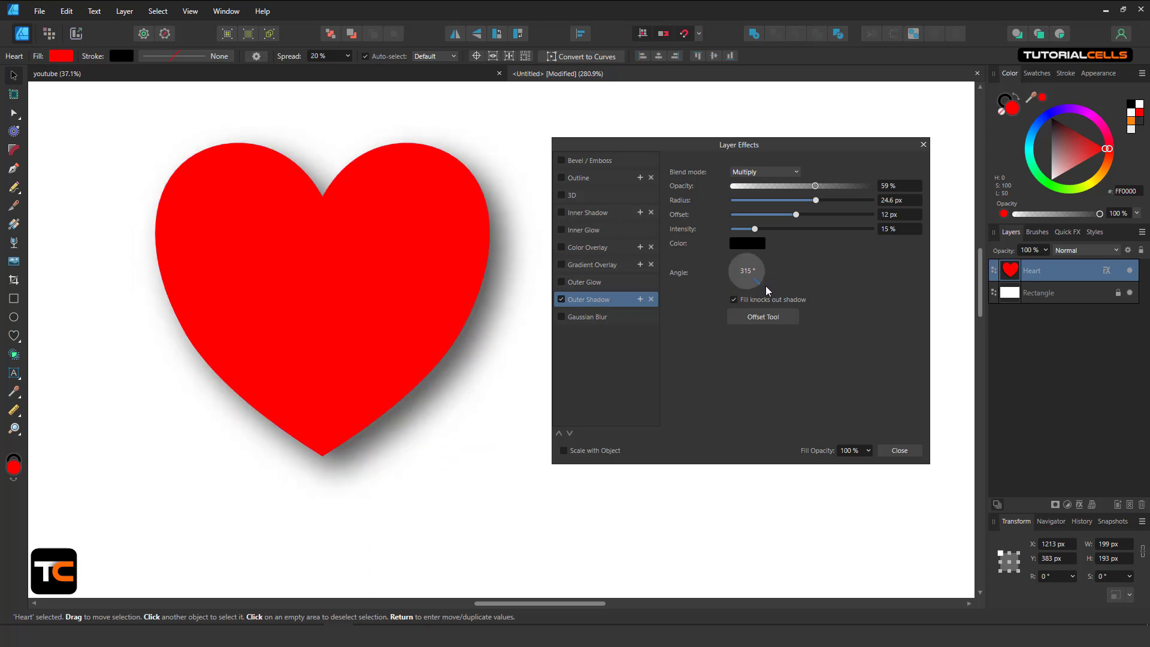
click(739, 319)
mouse_move(454, 333)
mouse_down()
mouse_move(436, 329)
mouse_move(413, 280)
mouse_move(495, 288)
mouse_move(525, 402)
mouse_move(465, 347)
mouse_move(470, 331)
mouse_move(440, 357)
mouse_move(383, 313)
mouse_move(469, 326)
mouse_move(463, 333)
mouse_up()
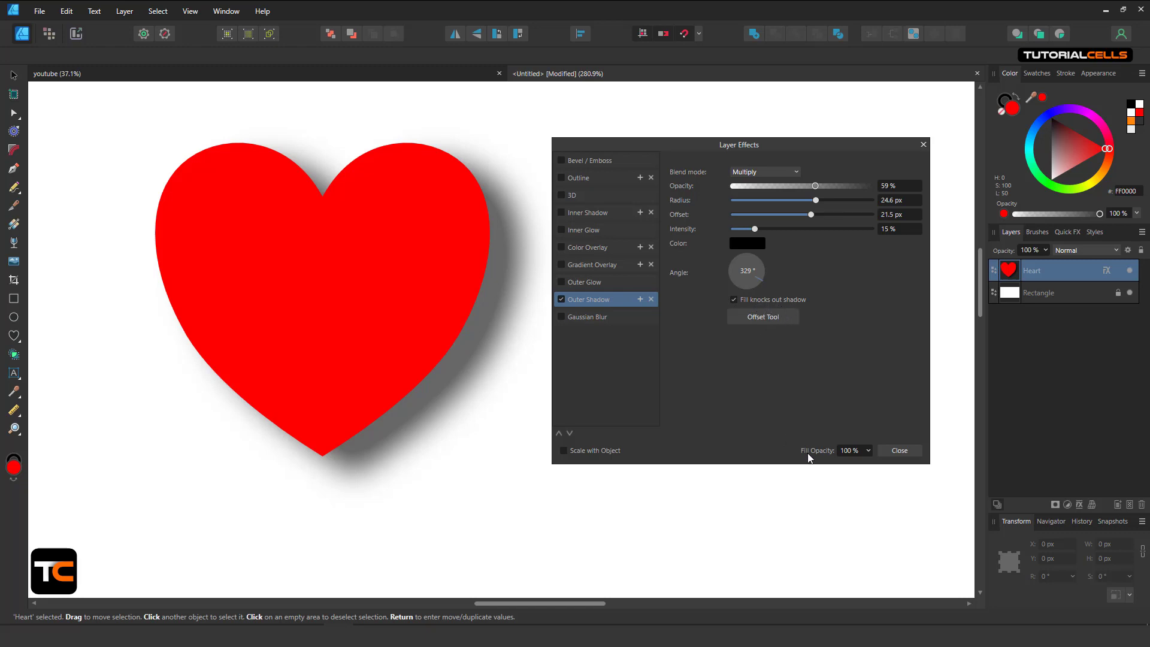
Try fill opacities of 0% and 12% with Fill knocks out shadow off and on, returning to 100% with the option enabled
click(868, 451)
drag(870, 465, 783, 461)
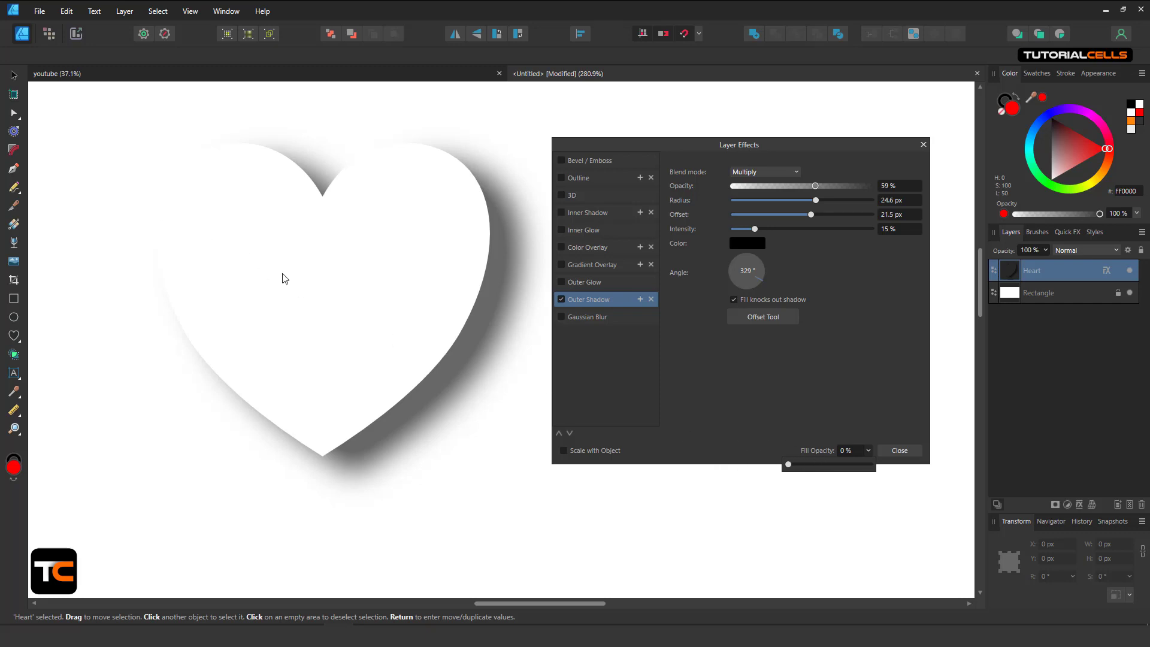
click(735, 301)
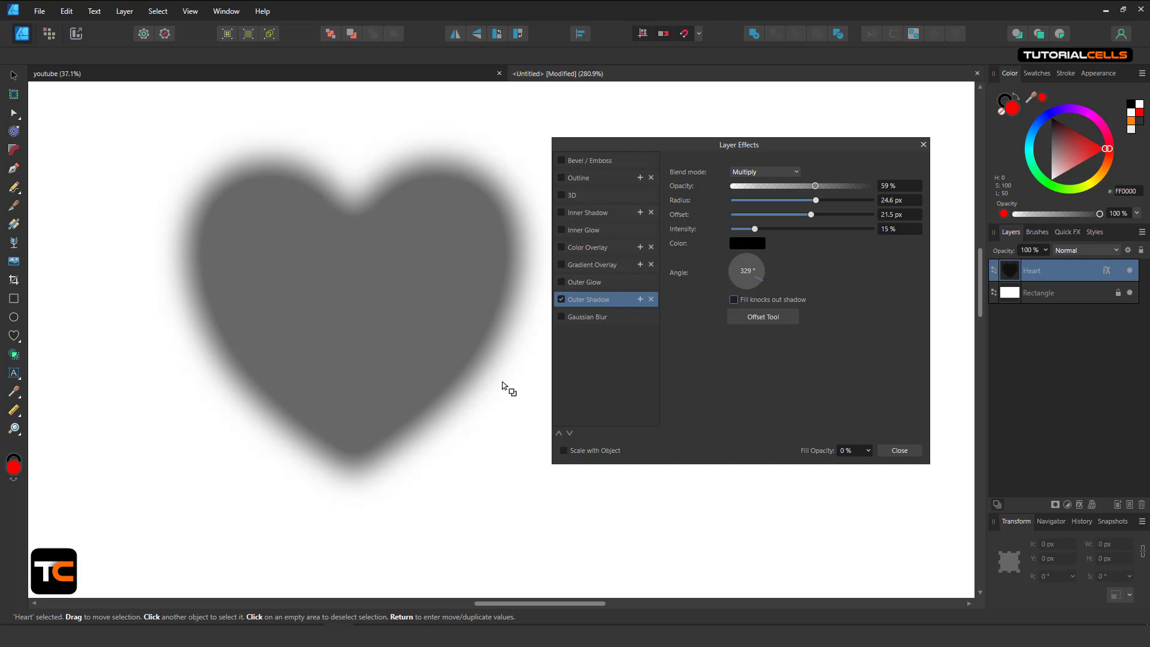
click(866, 452)
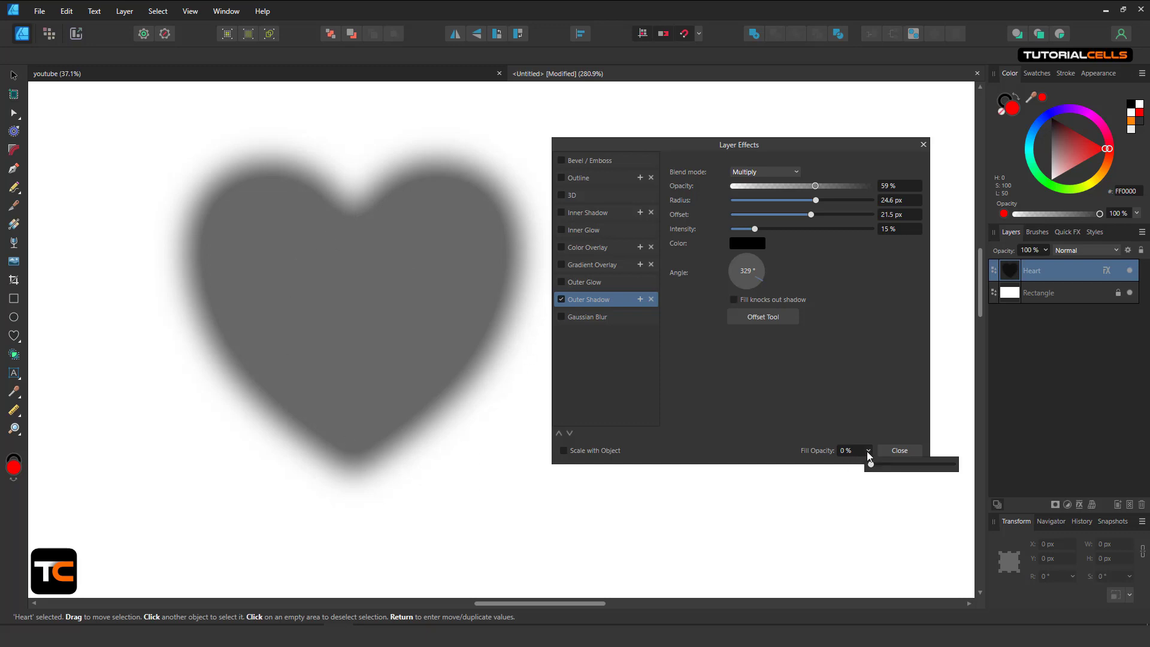
drag(870, 467, 880, 467)
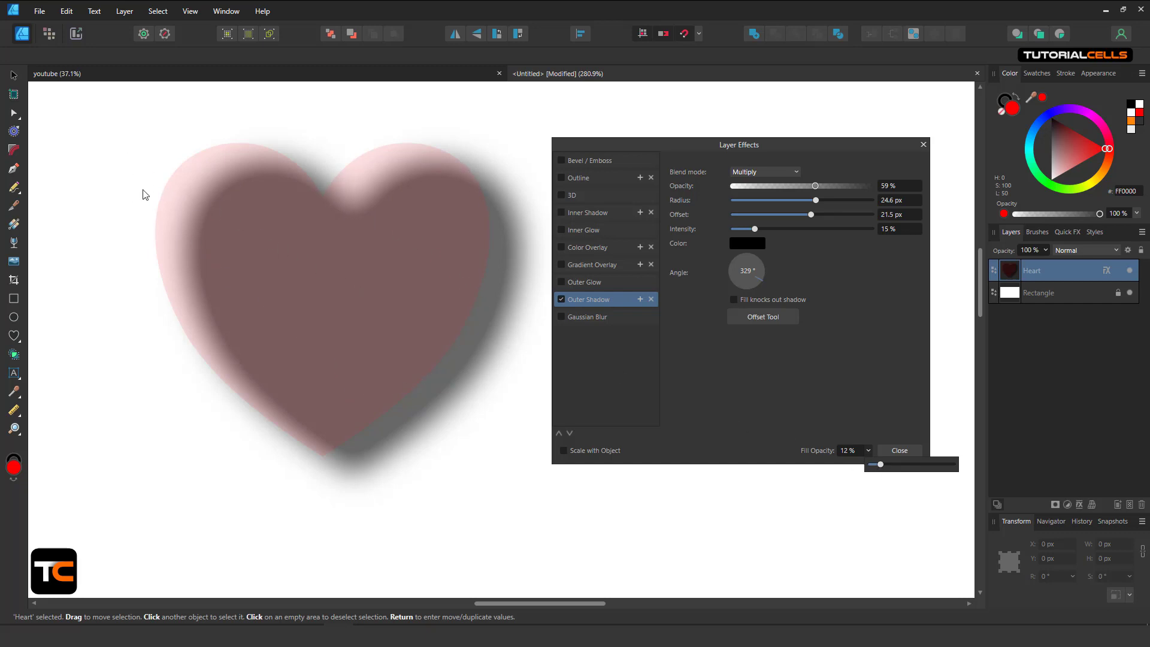
click(734, 299)
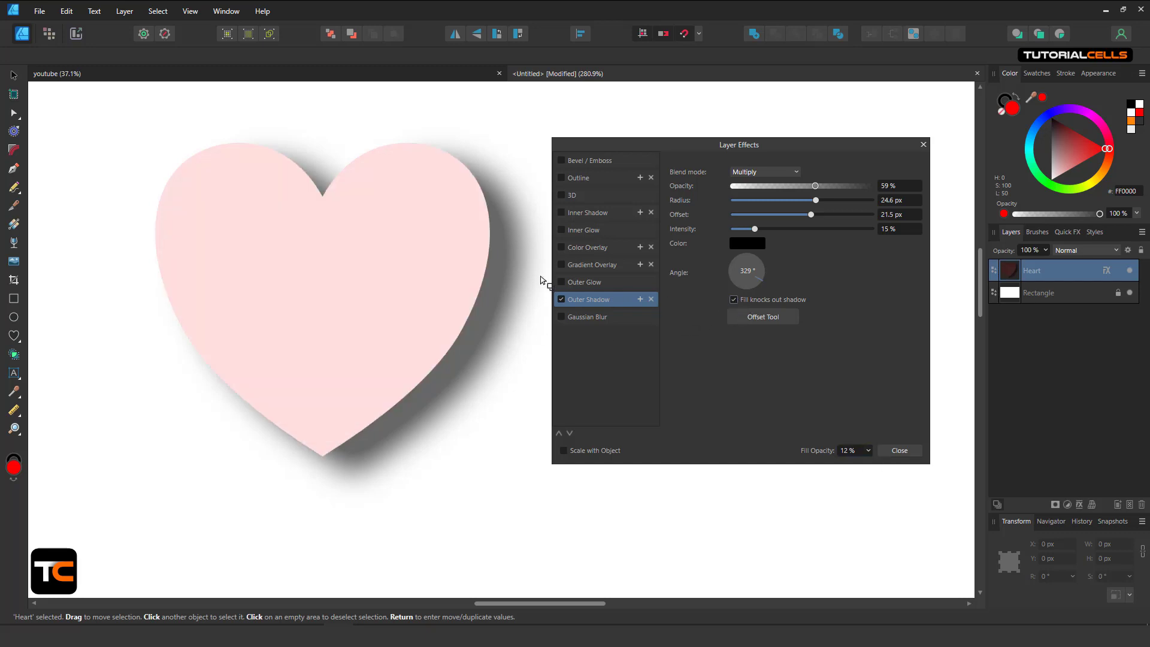
click(864, 452)
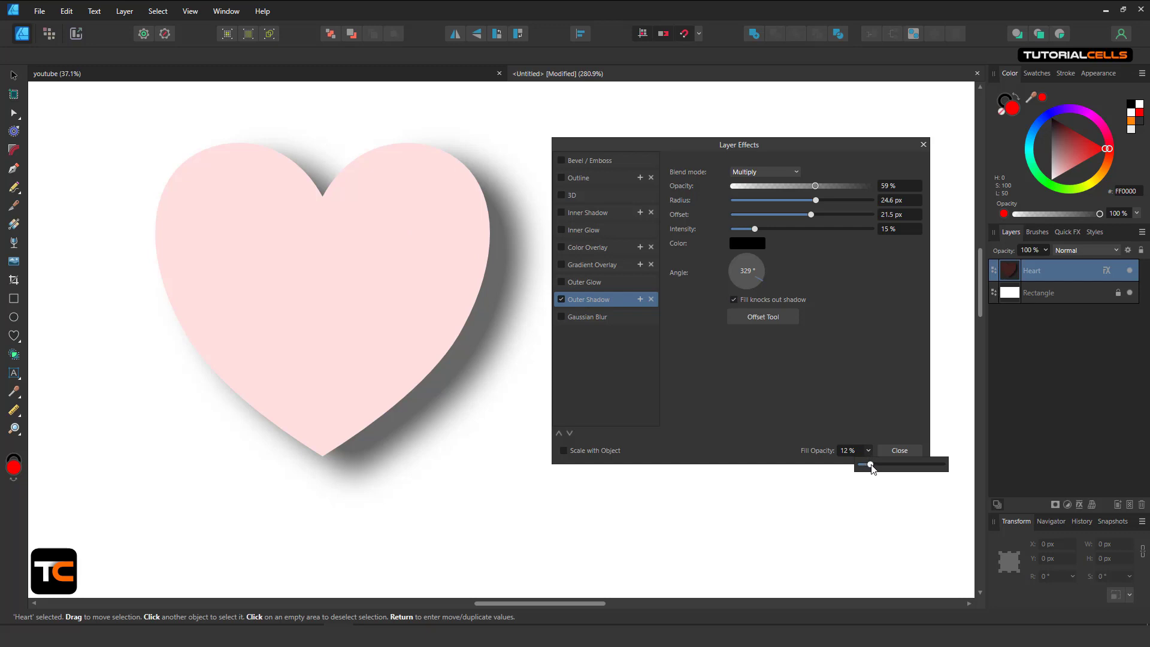
drag(866, 466, 954, 469)
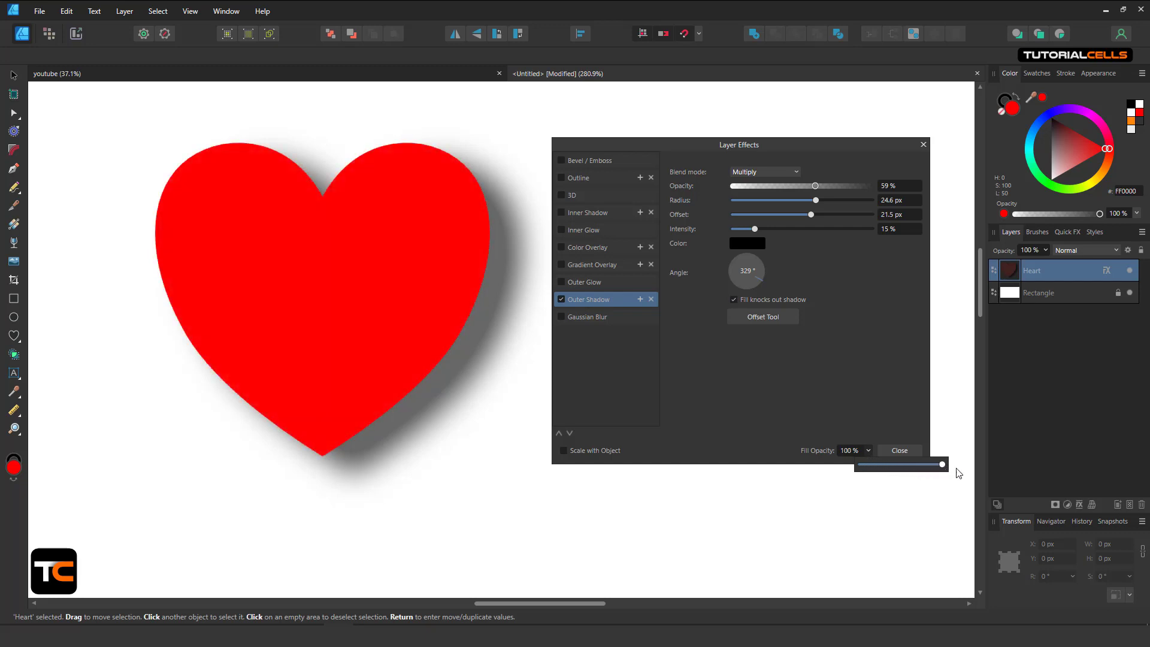
Disable the heart's Outer Shadow and open the Gaussian Blur settings
click(560, 301)
click(561, 300)
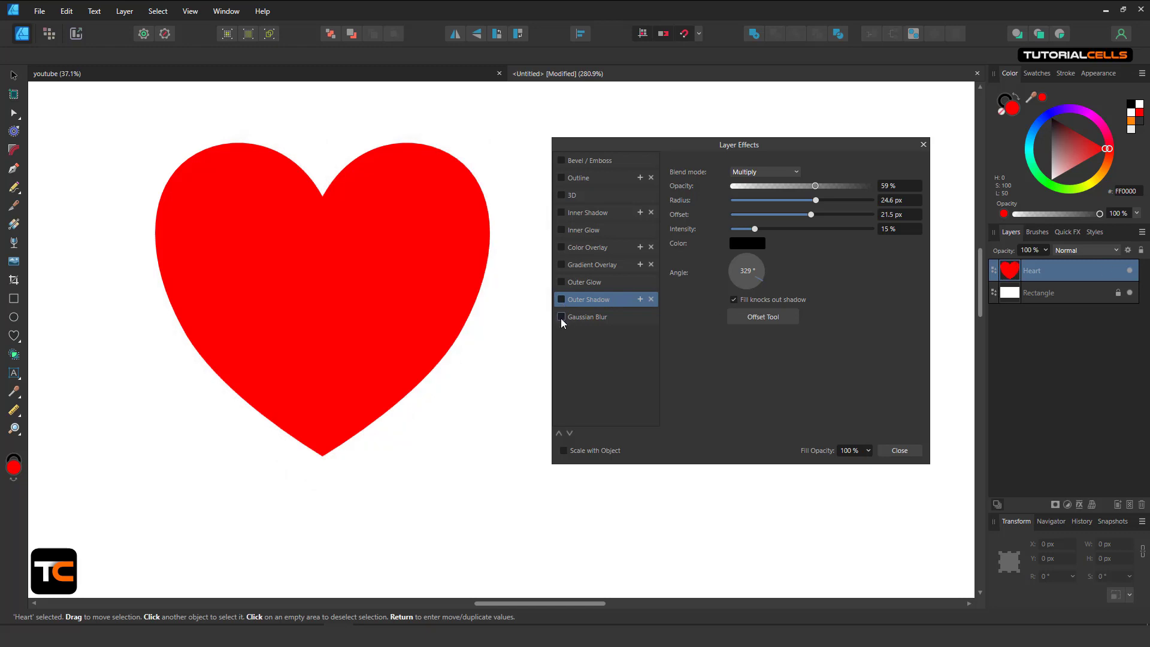
click(572, 319)
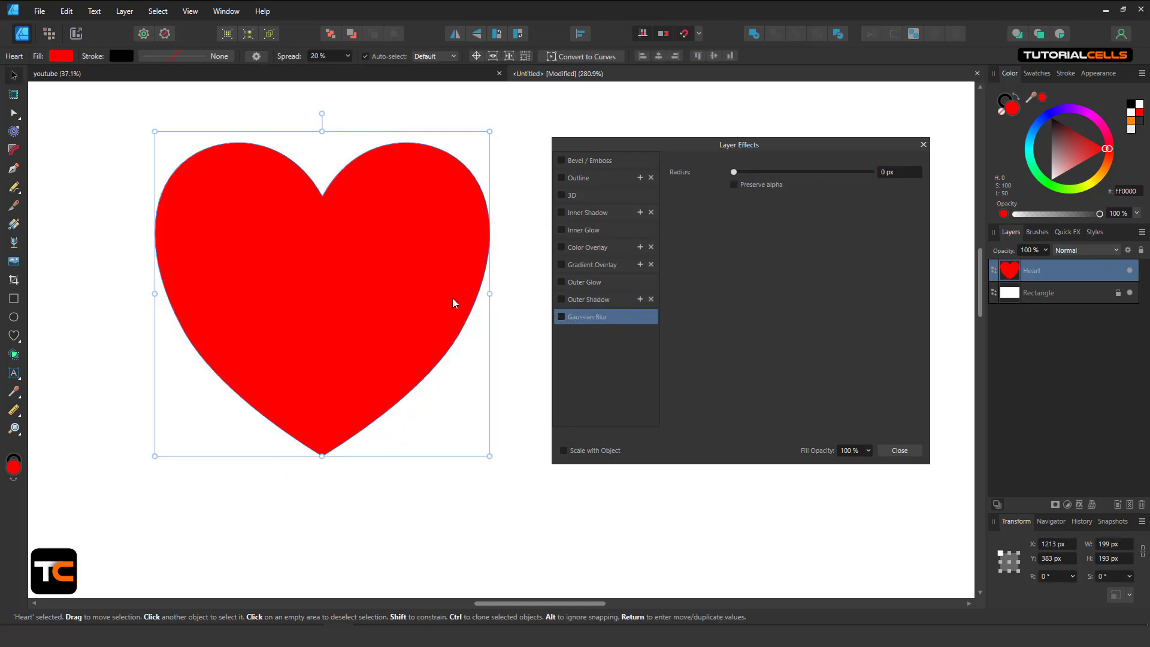
Move the heart to X 1174 px, Y 366 px and change the background rectangle's fill to dark grey (424242)
scroll(430, 294, down, 3)
drag(422, 288, 374, 273)
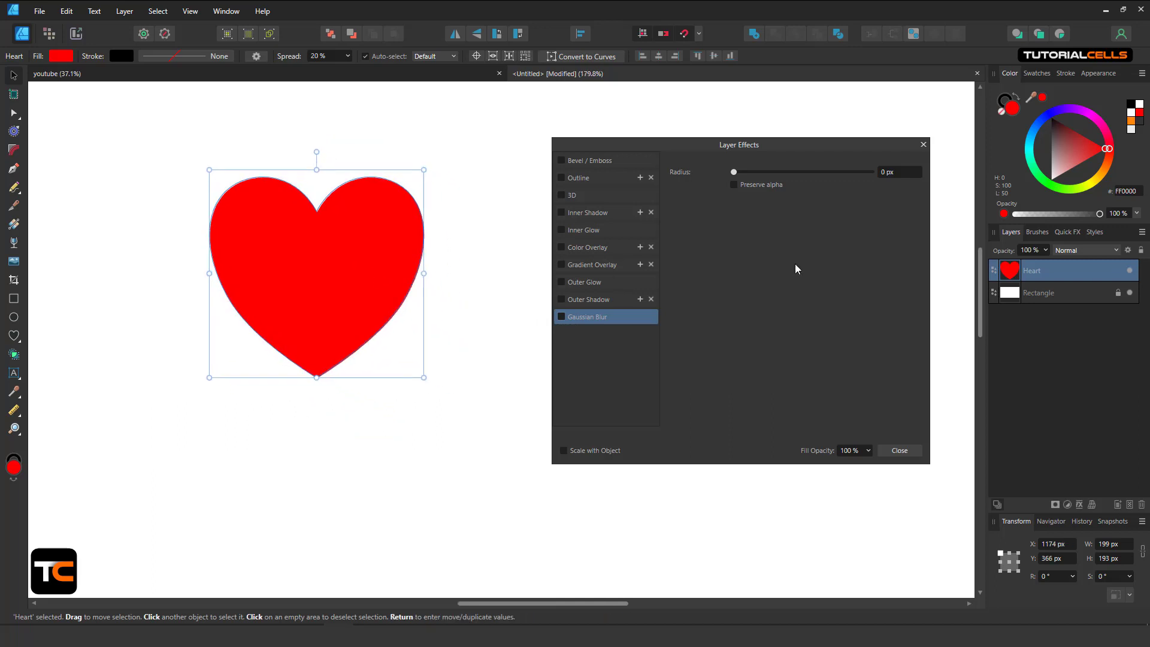
click(1034, 294)
drag(1058, 154, 1052, 138)
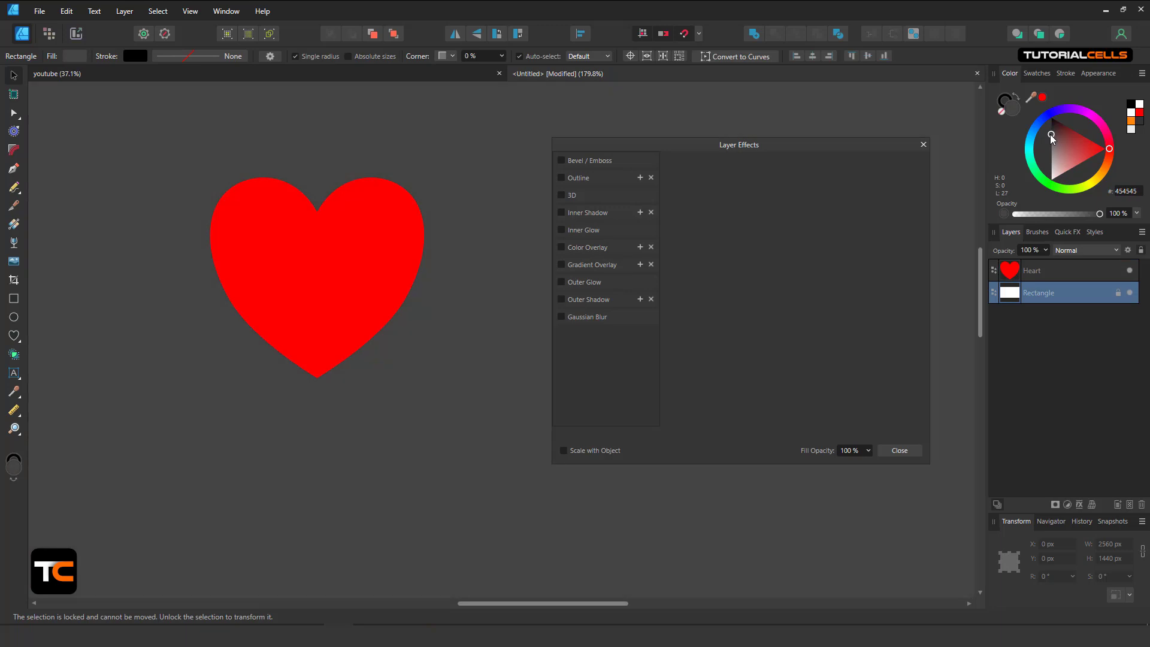
Delete the heart and paste the image Gg.jpg in its place, positioned at X 824 px, Y 189 px beside the Layer Effects dialog
click(377, 242)
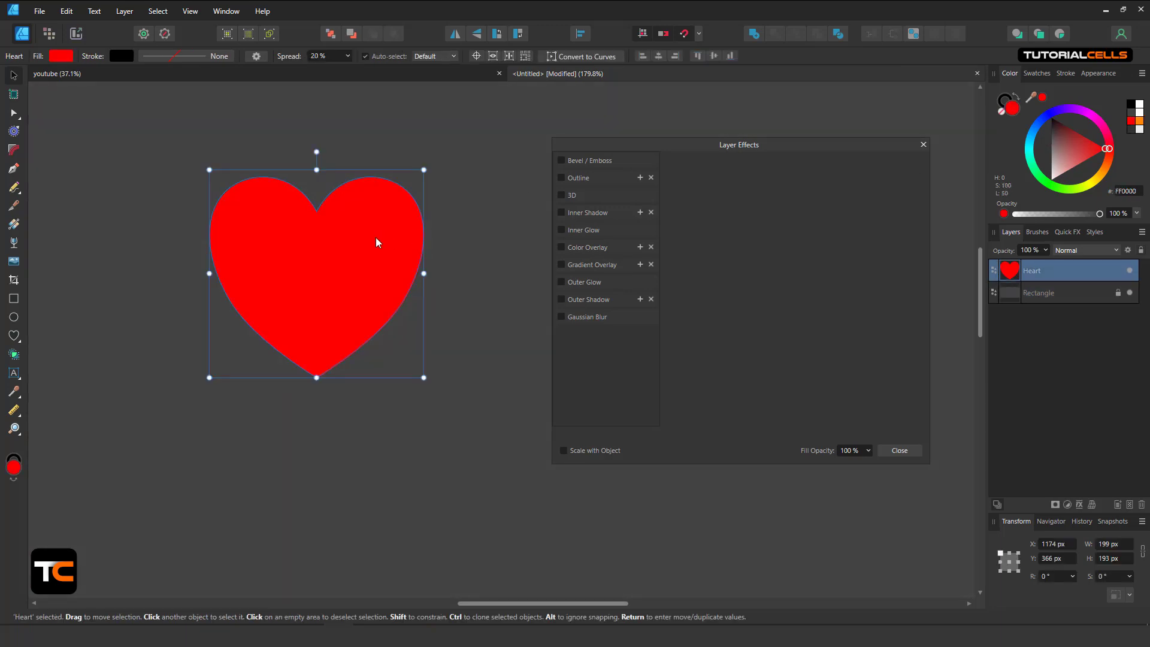
key(Delete)
scroll(390, 277, down, 3)
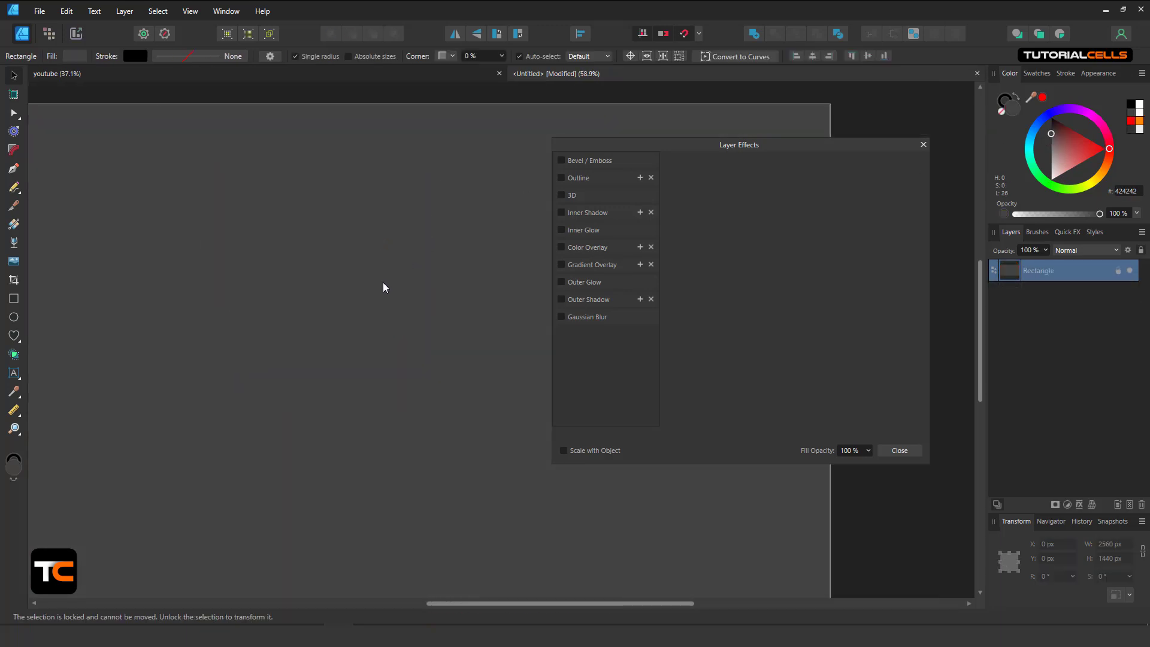
key(ctrl+v)
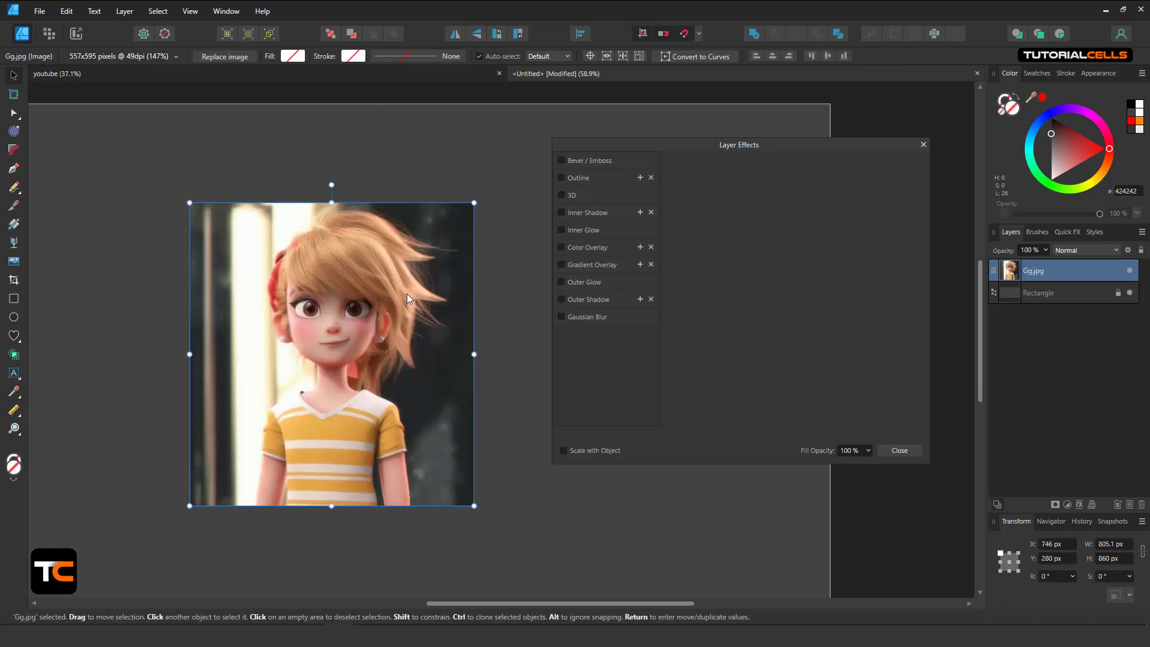
drag(396, 309, 408, 282)
drag(649, 144, 644, 143)
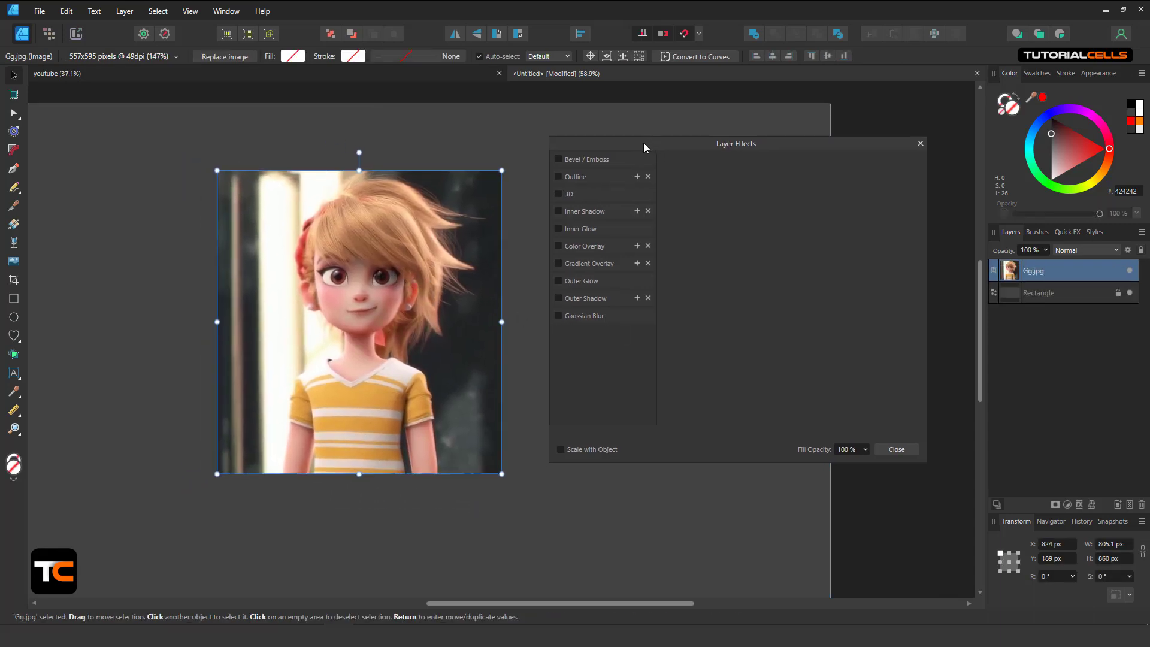
Apply a Gaussian Blur with a radius of 13.5 px to the Gg.jpg image and enable Preserve alpha
click(594, 316)
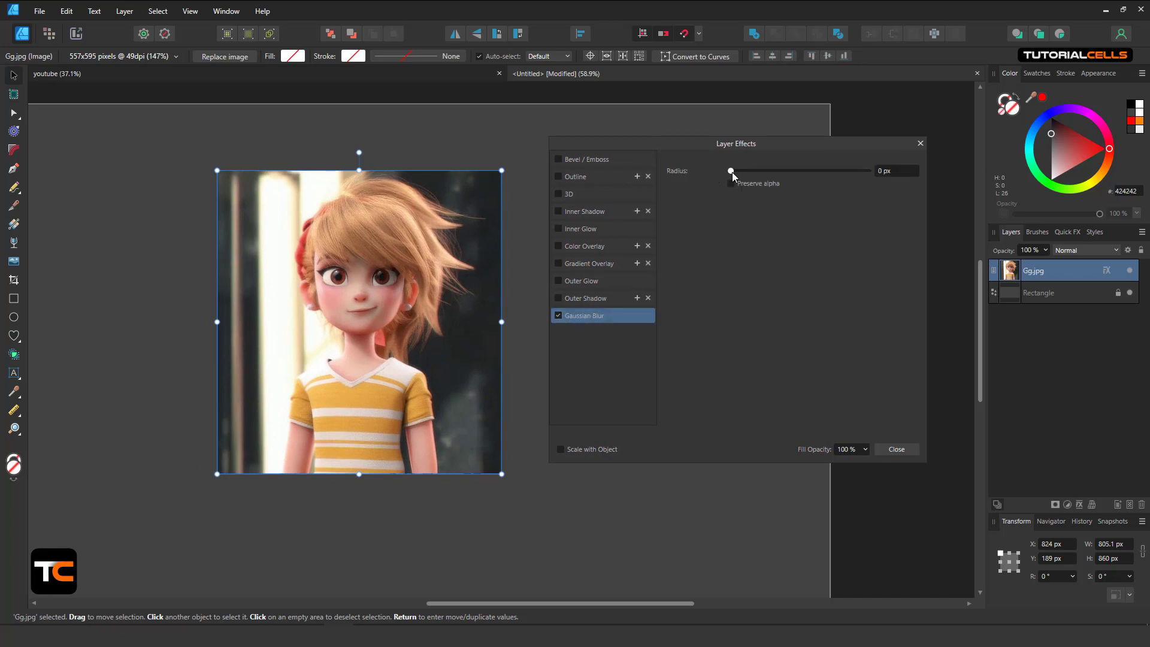
drag(731, 171, 795, 177)
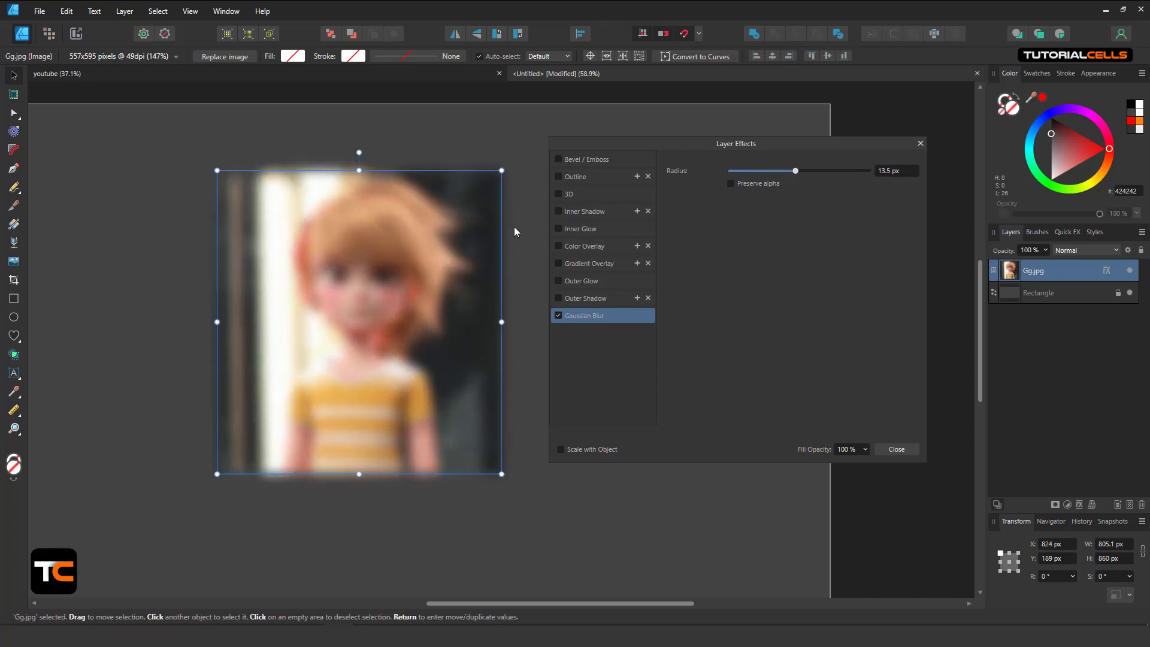
click(732, 183)
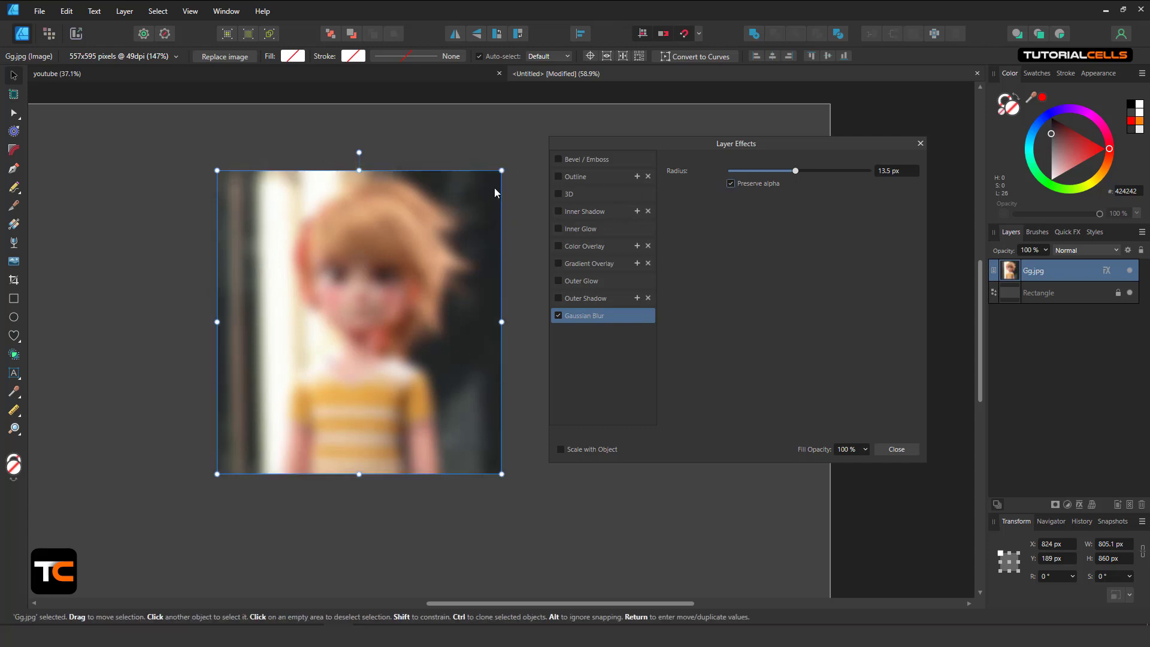
Raise the Gaussian Blur radius to 16.6 px and compare the image edges with Preserve alpha off and on, leaving it on
scroll(494, 189, up, 4)
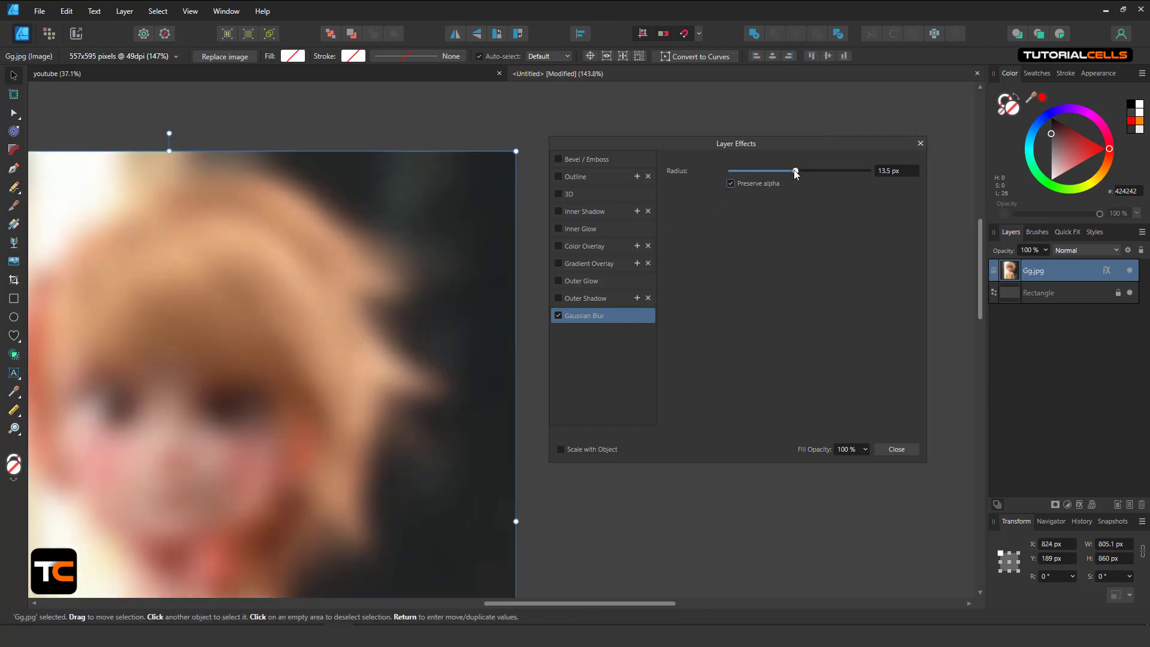
mouse_move(795, 173)
mouse_down()
mouse_move(816, 171)
mouse_move(799, 172)
mouse_up()
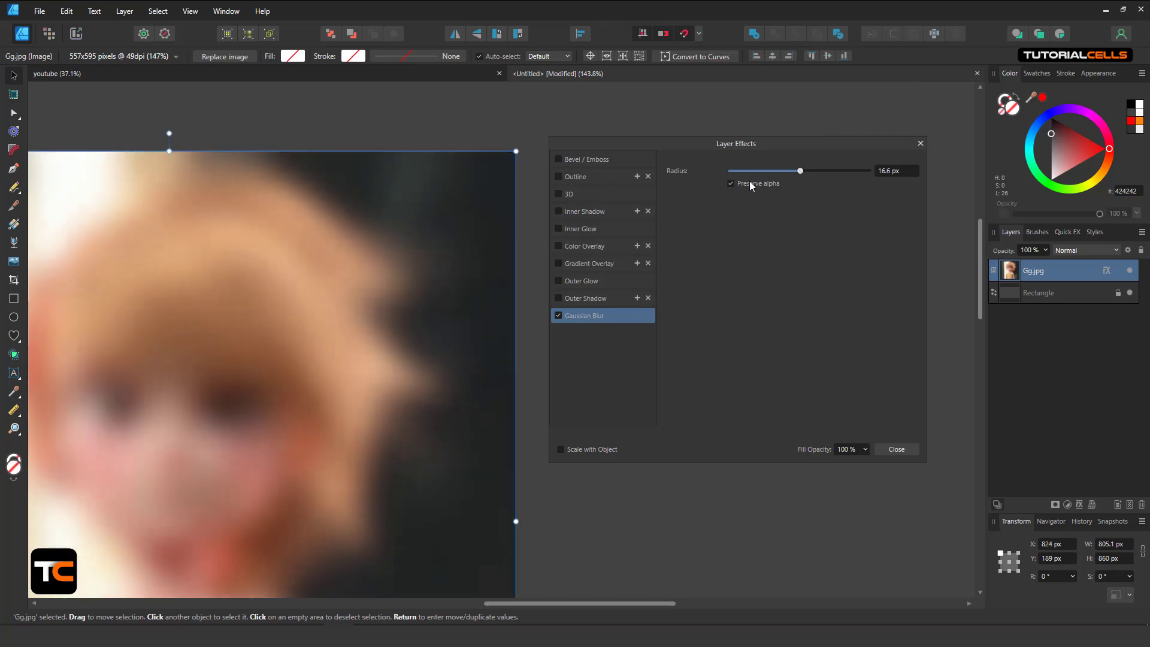
click(731, 184)
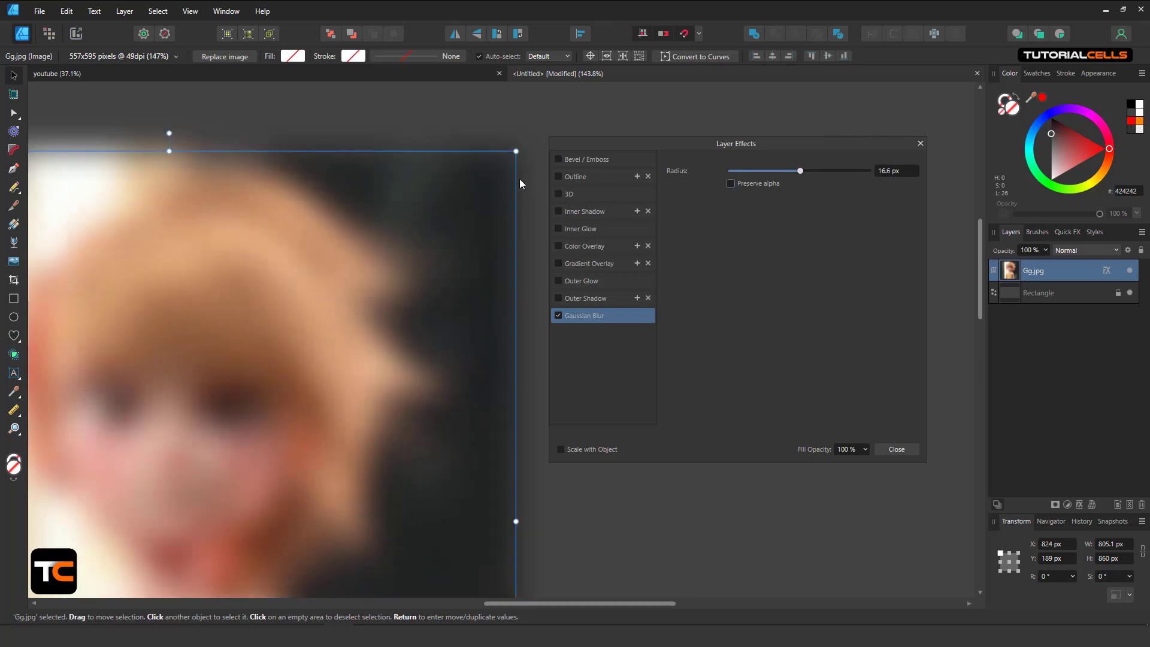
click(731, 184)
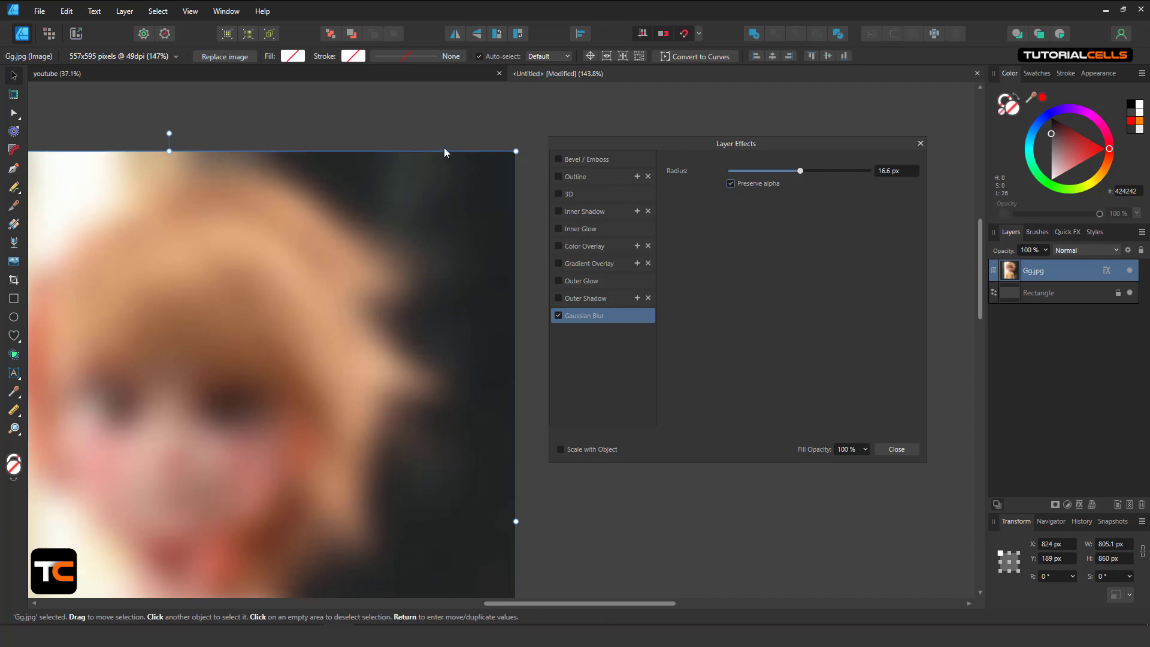
scroll(521, 263, down, 3)
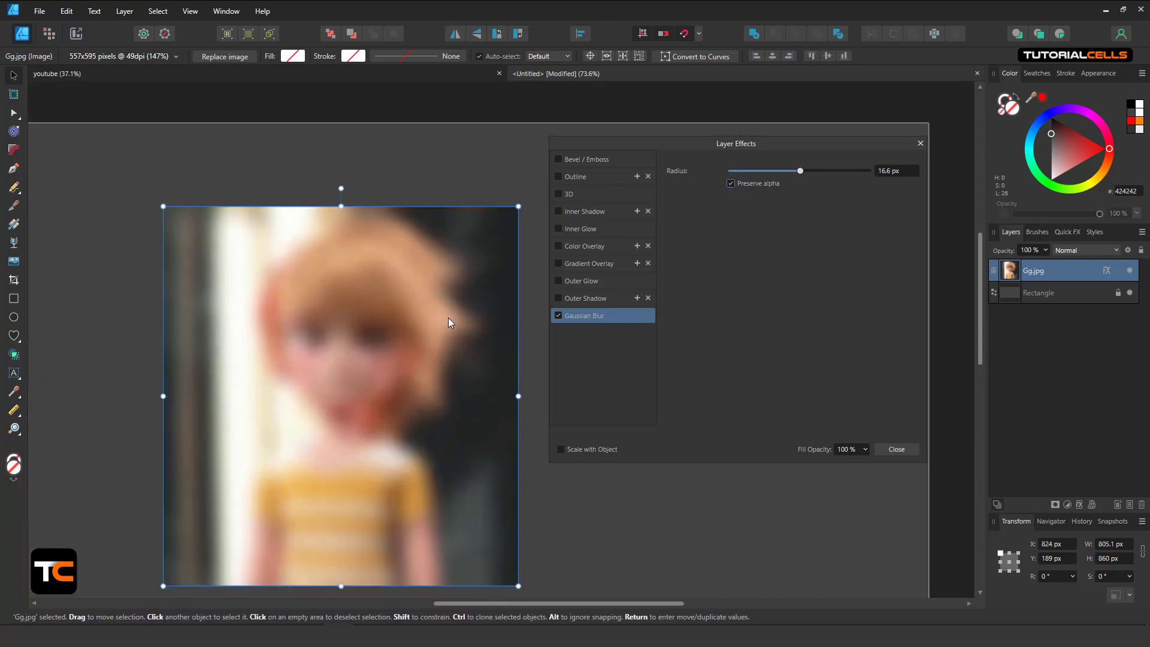
Disable the Gaussian Blur and move the image to X 755 px, Y 106 px
click(559, 317)
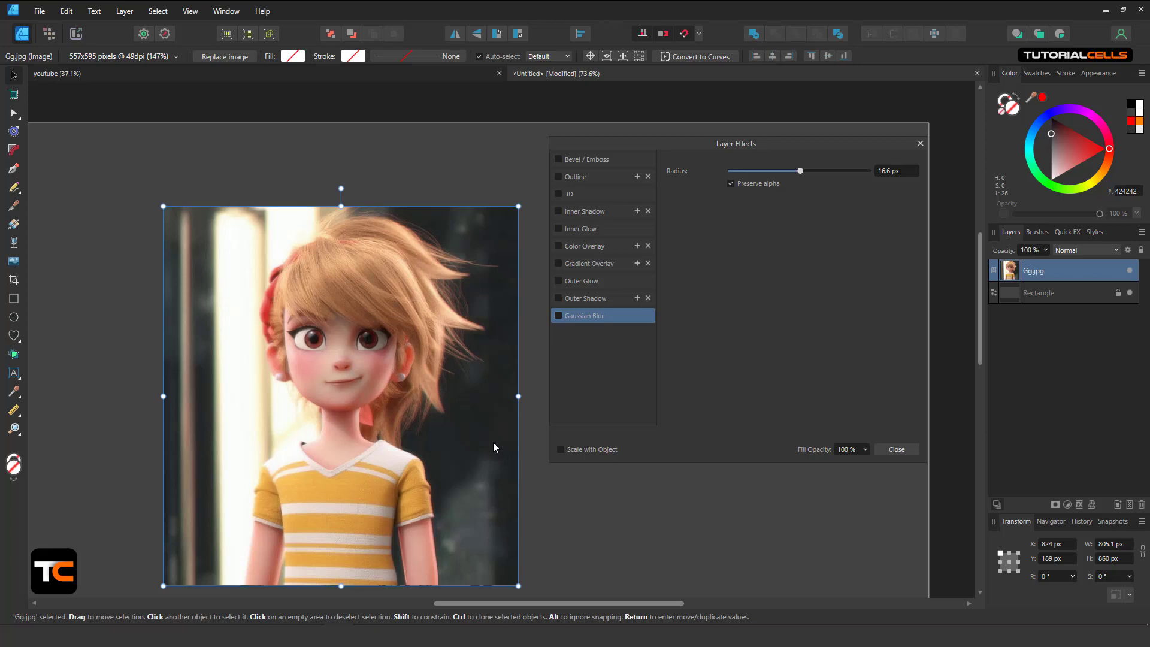
drag(400, 375, 369, 338)
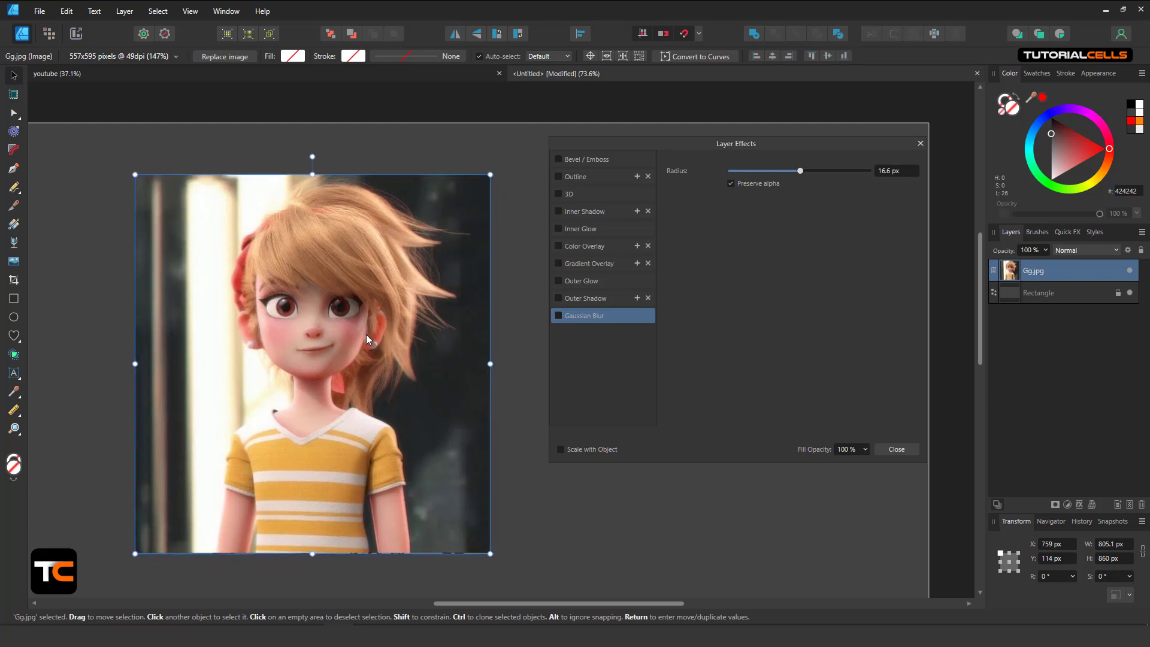
Add an Outer Shadow to the image with radius 47.8 px, offset 87.4 px and angle 303°, setting the offset directly on the canvas
click(559, 298)
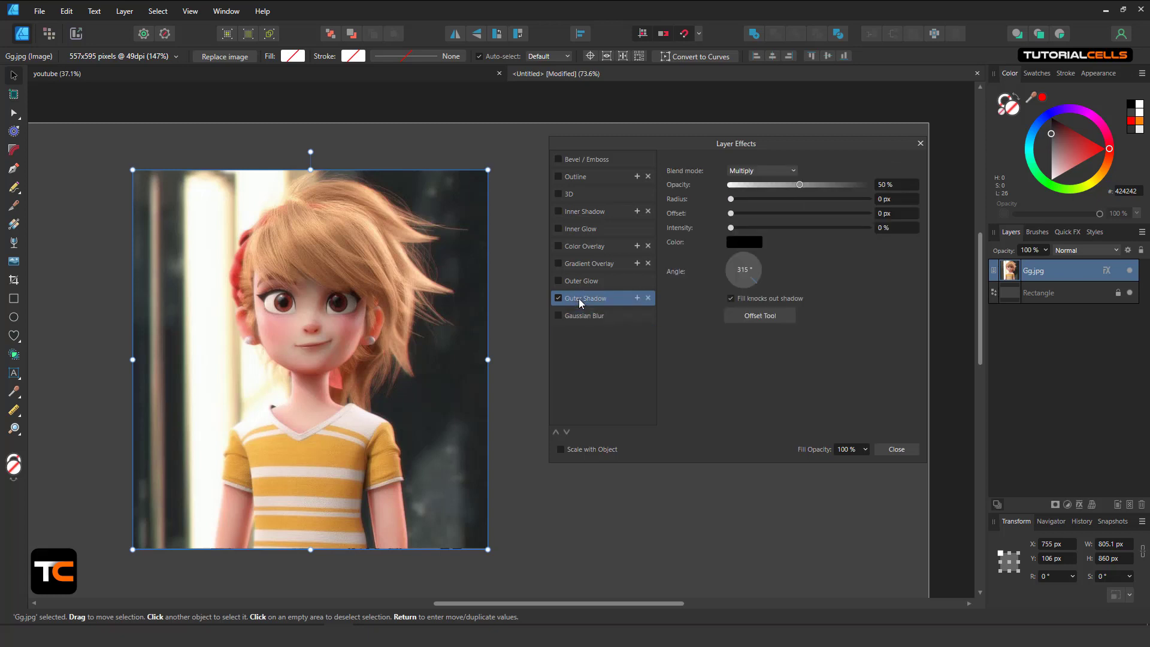
drag(731, 199, 848, 219)
click(736, 318)
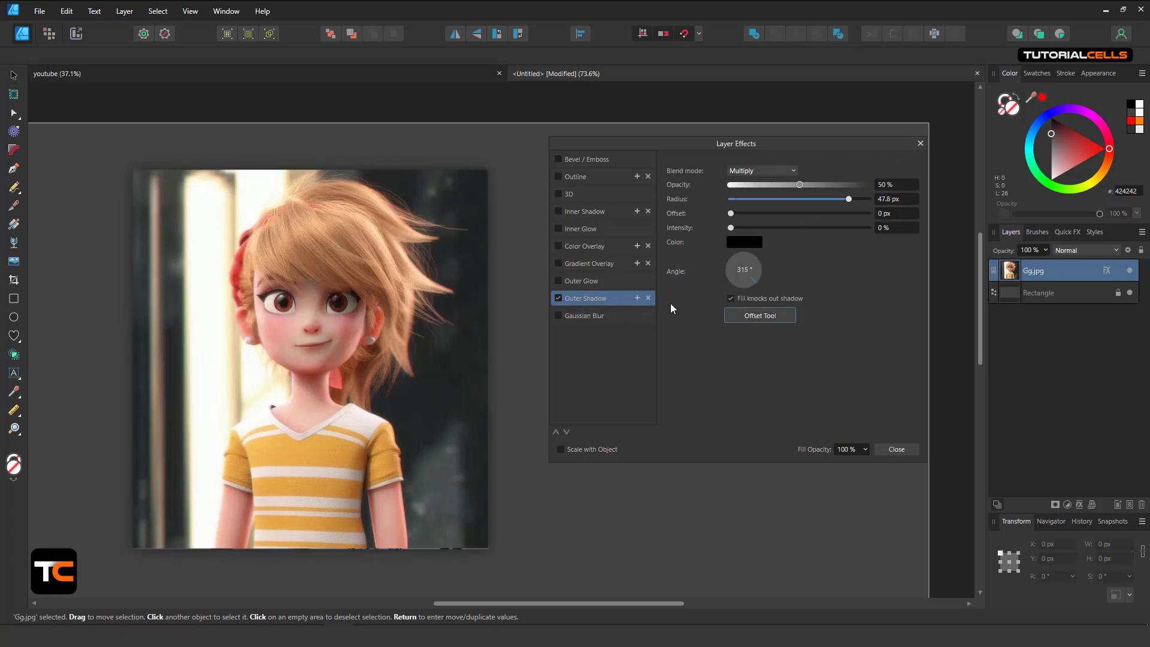
drag(441, 343, 462, 378)
scroll(460, 376, down, 3)
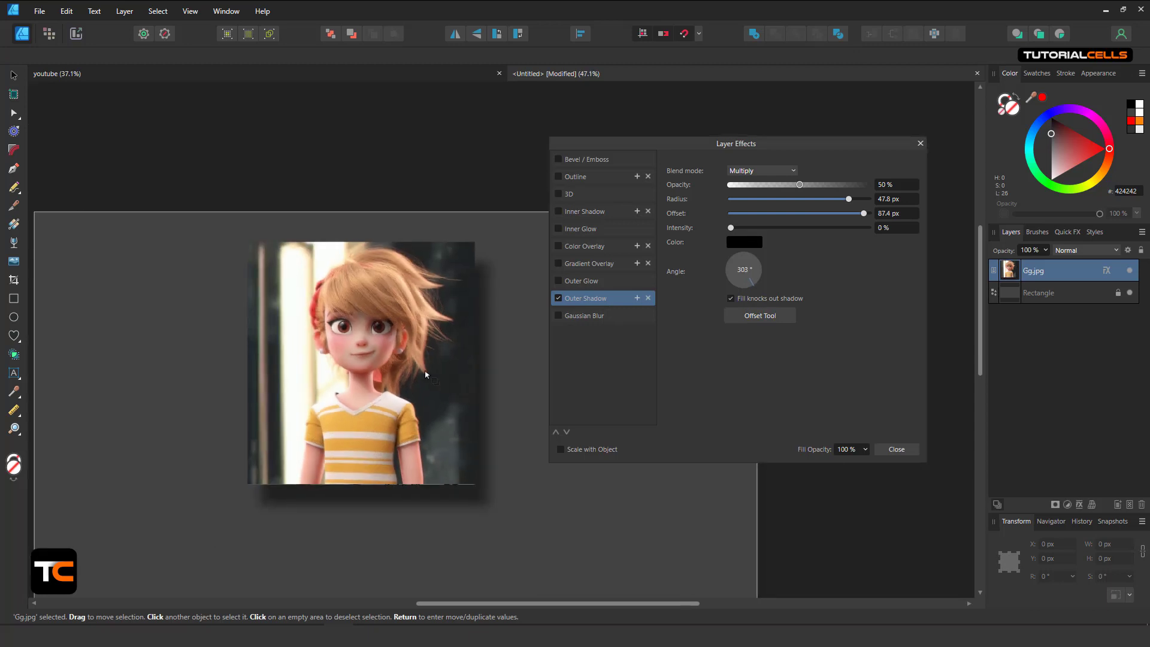
Resize the image proportionally to about 727 × 777 px with Scale with Object off to compare its shadow
click(14, 75)
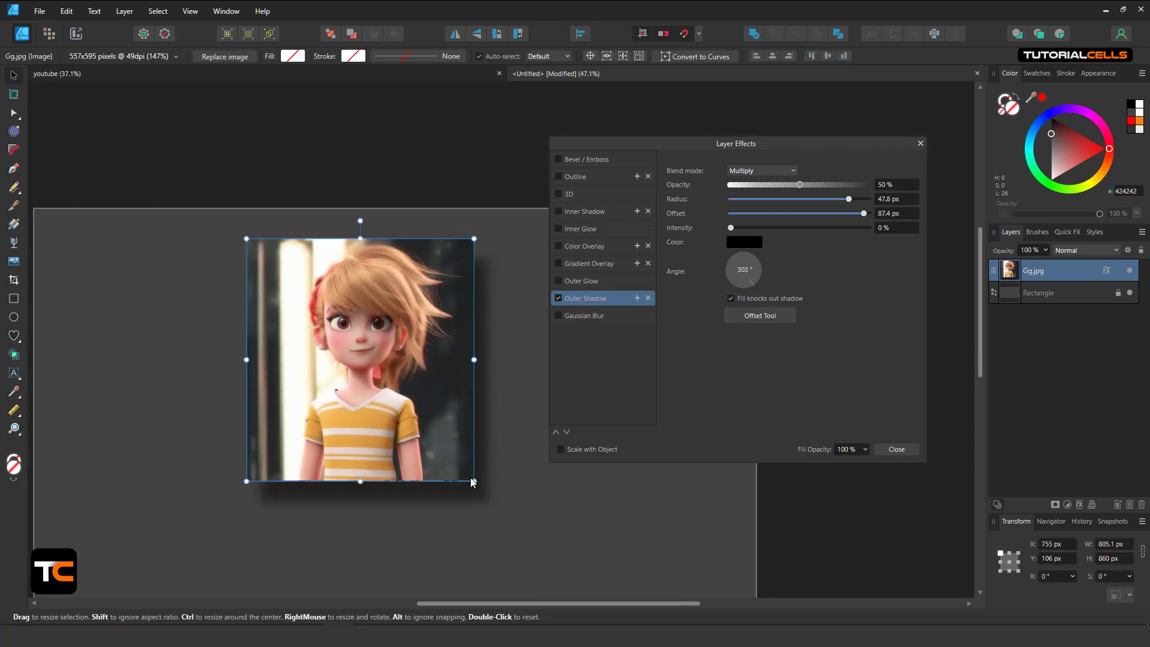
drag(475, 481, 535, 525)
scroll(278, 310, up, 3)
scroll(470, 467, down, 2)
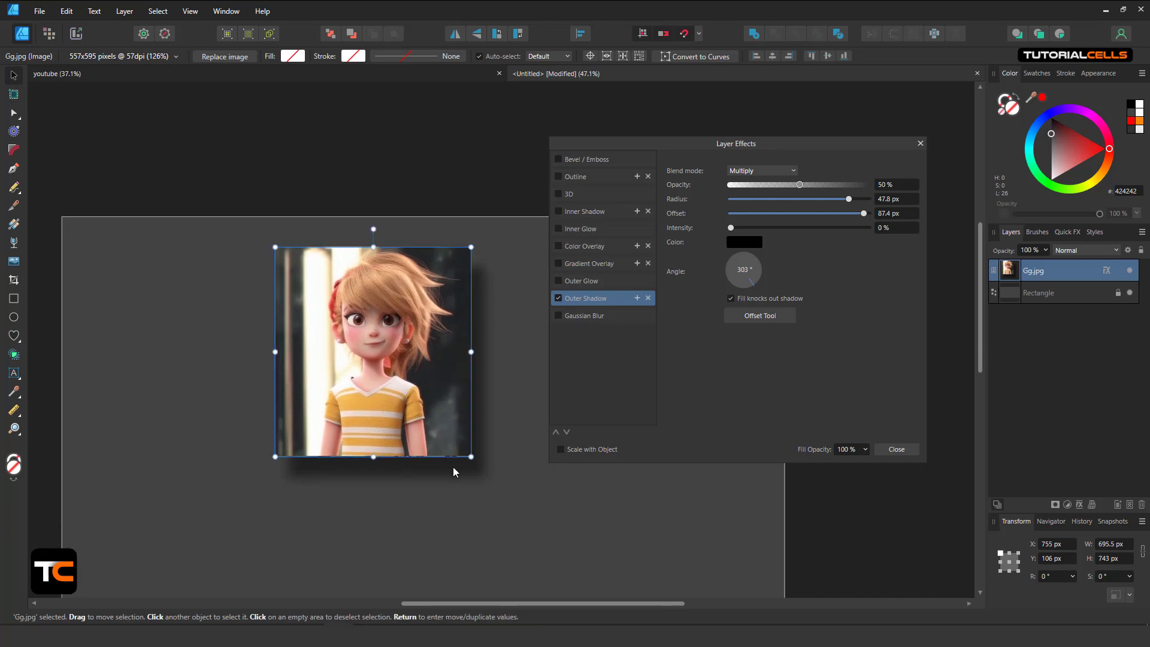
drag(470, 468, 480, 466)
Enable Scale with Object, scale the image down to about 232 px wide and back up to 261 × 279 px, and move it to X 838 px, Y 113 px
click(561, 450)
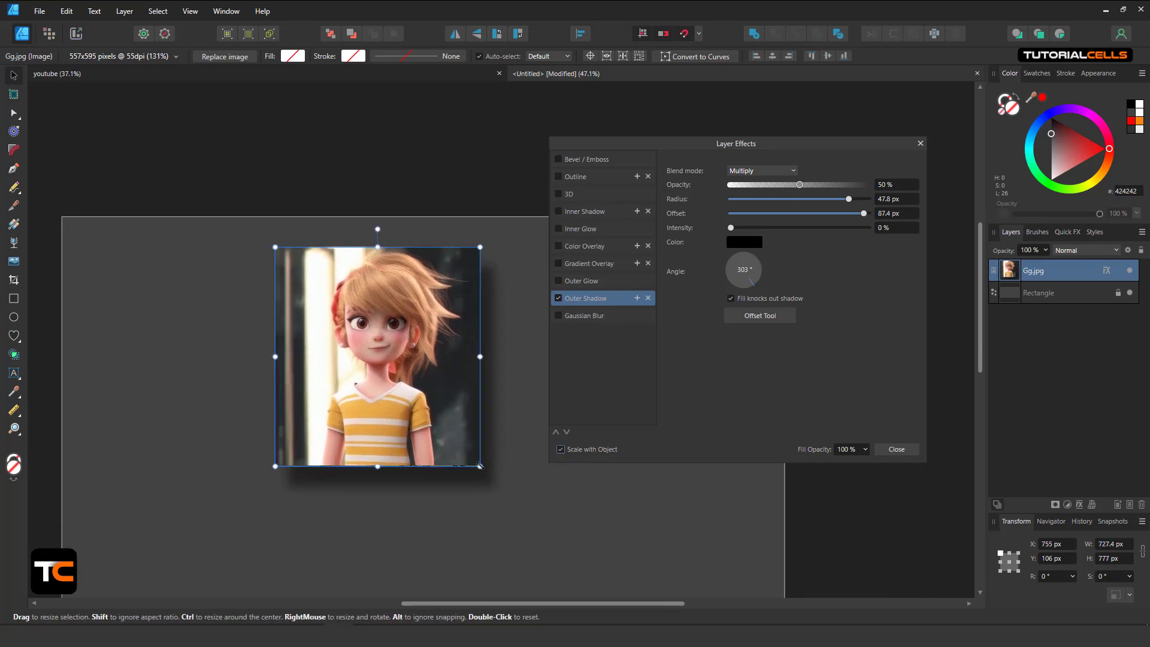
drag(480, 466, 445, 428)
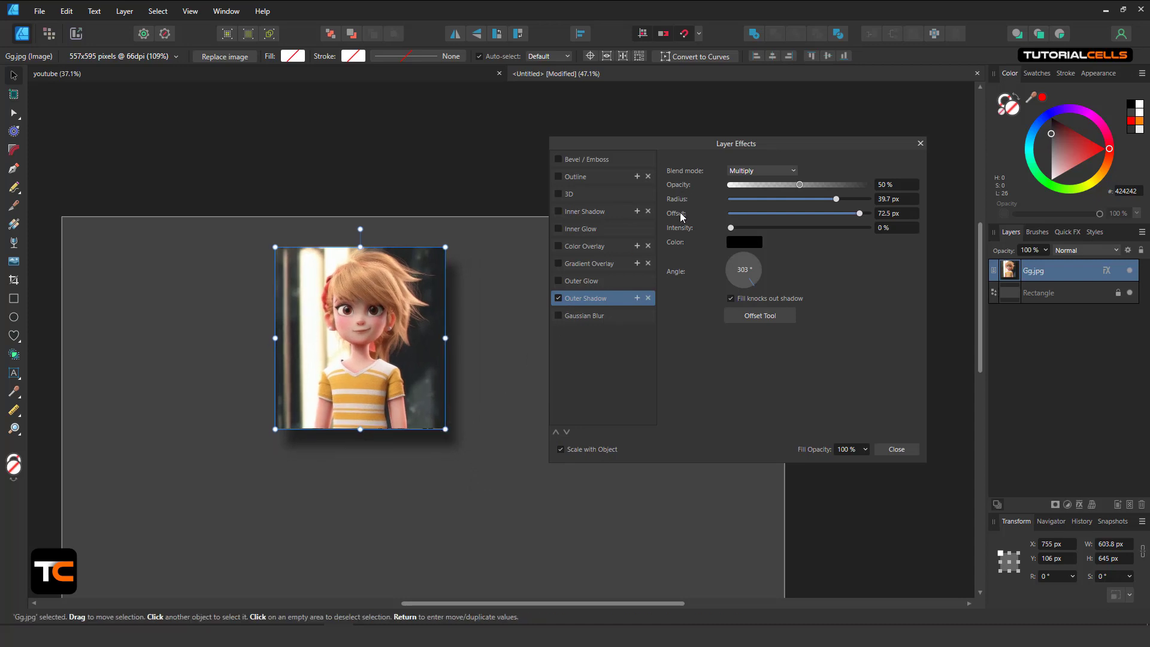
drag(445, 429, 323, 328)
scroll(326, 283, up, 6)
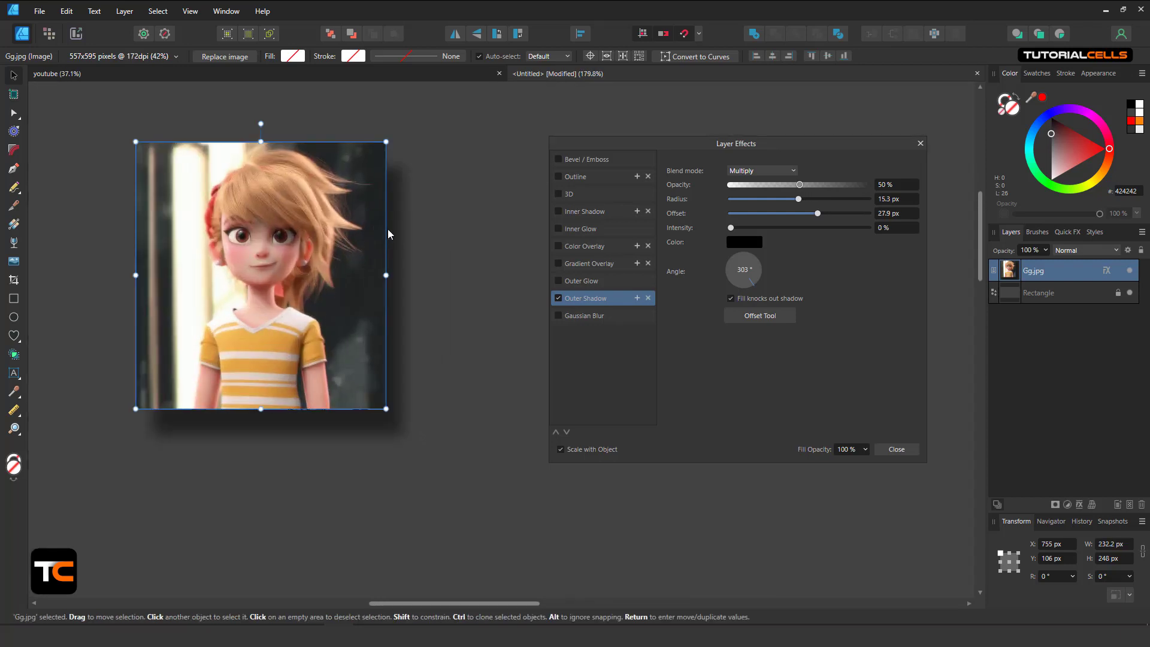
drag(386, 409, 417, 442)
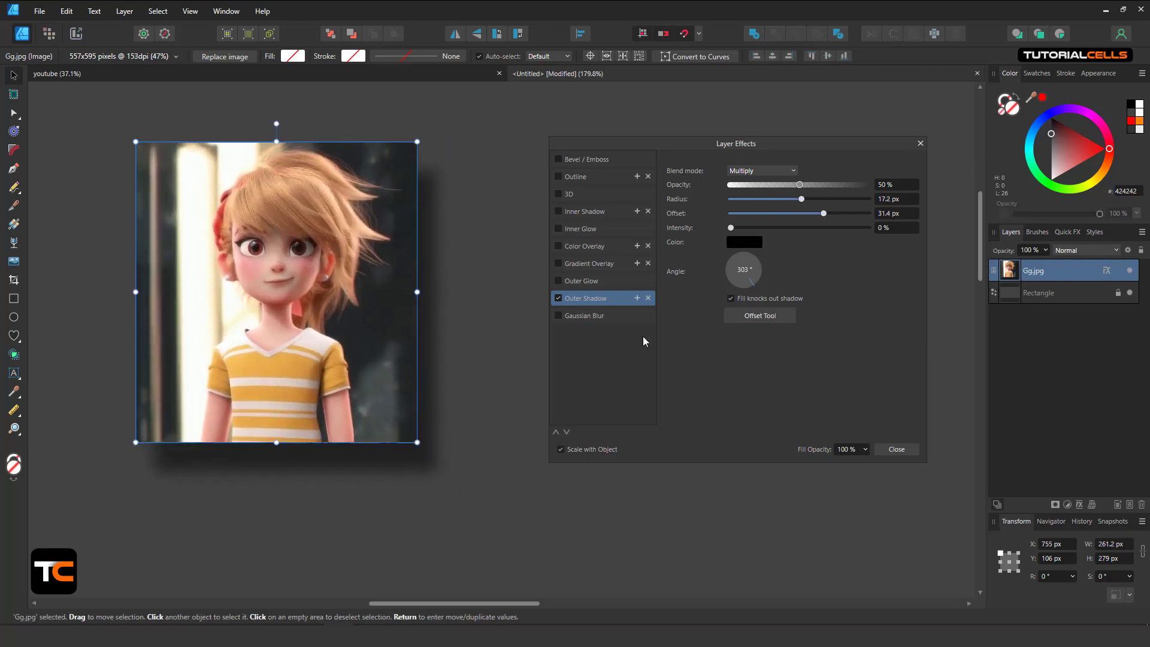
scroll(372, 355, down, 3)
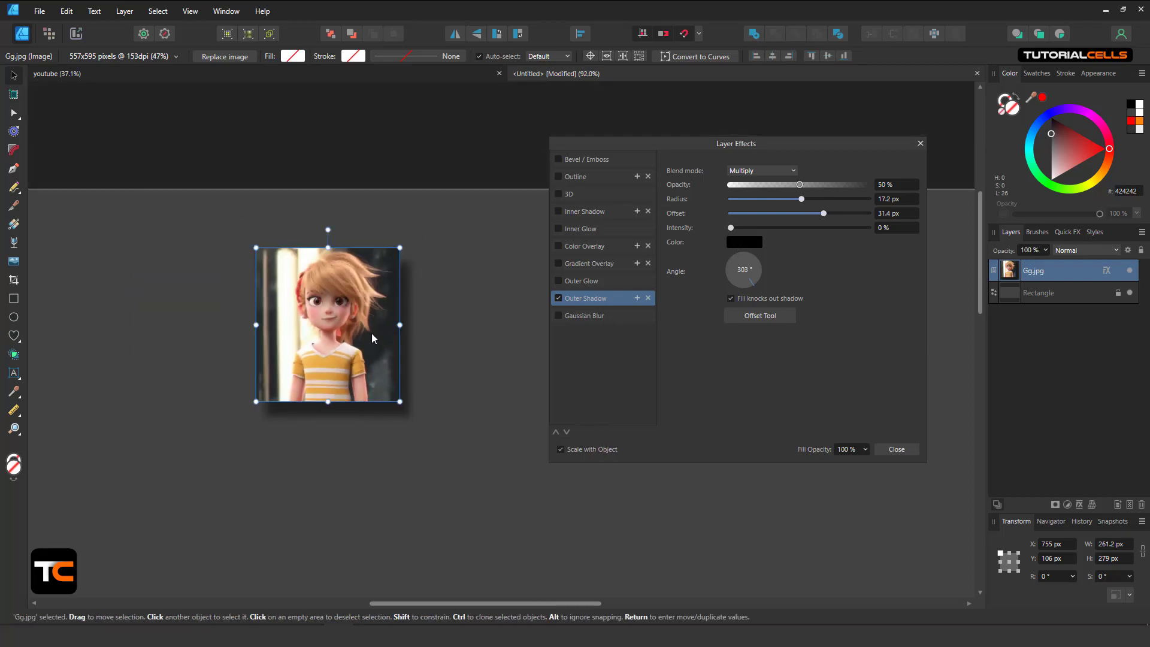
drag(371, 333, 425, 342)
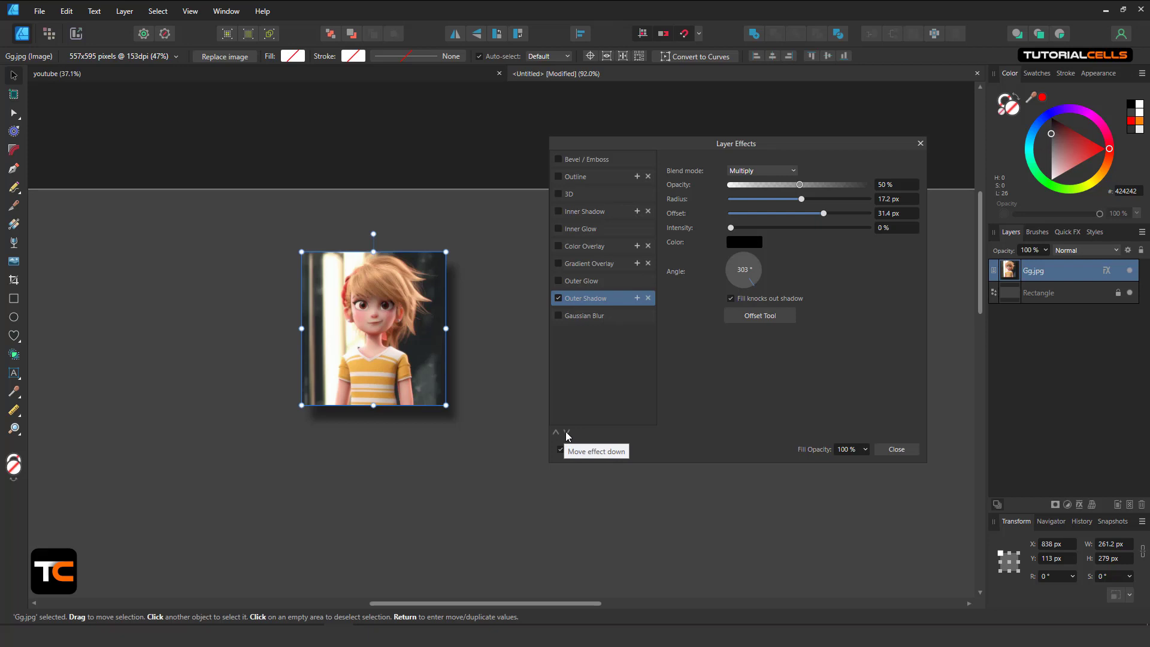
View the Outer Glow settings, return to the Outer Shadow settings and close the Layer Effects dialog
click(583, 283)
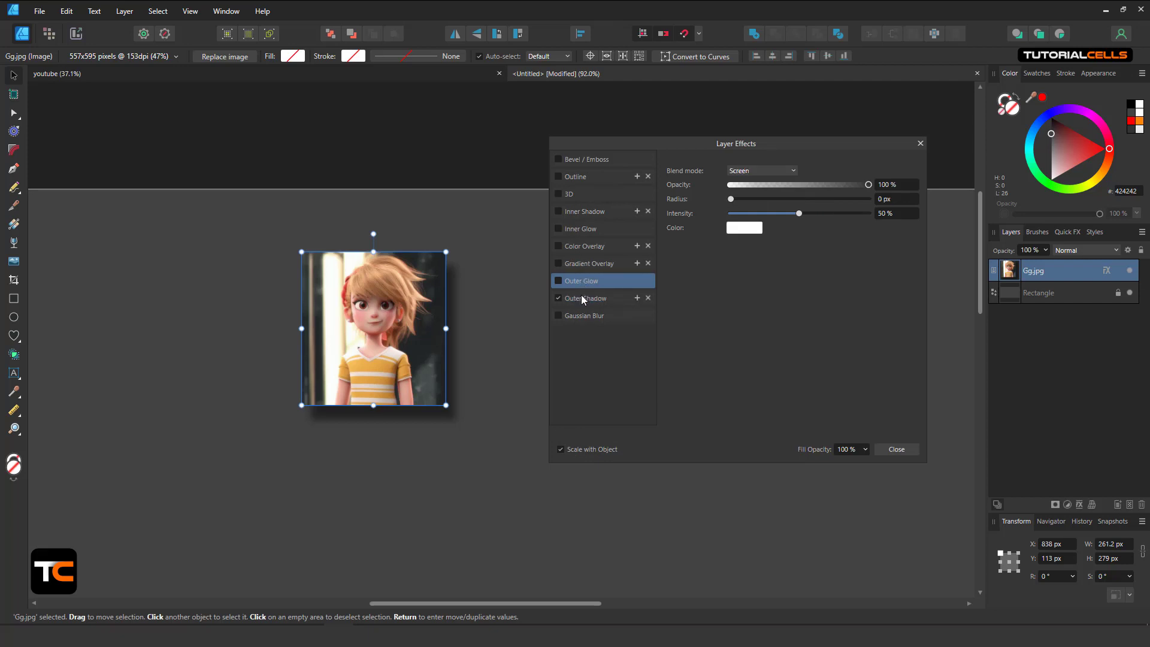
click(582, 296)
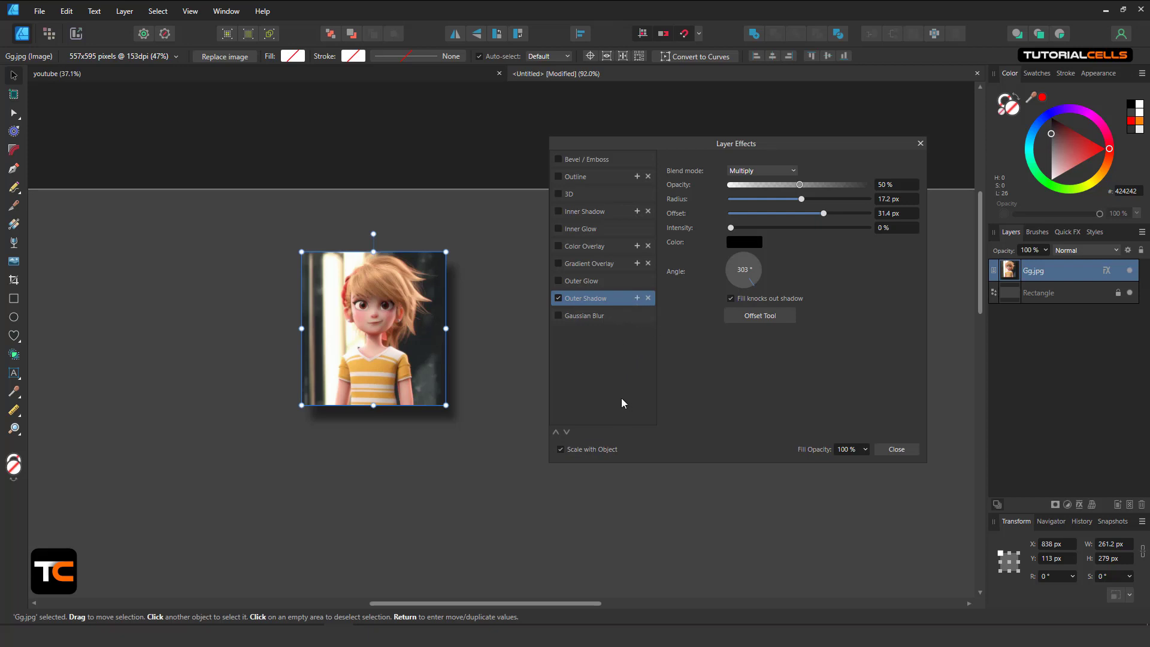
drag(707, 149, 716, 155)
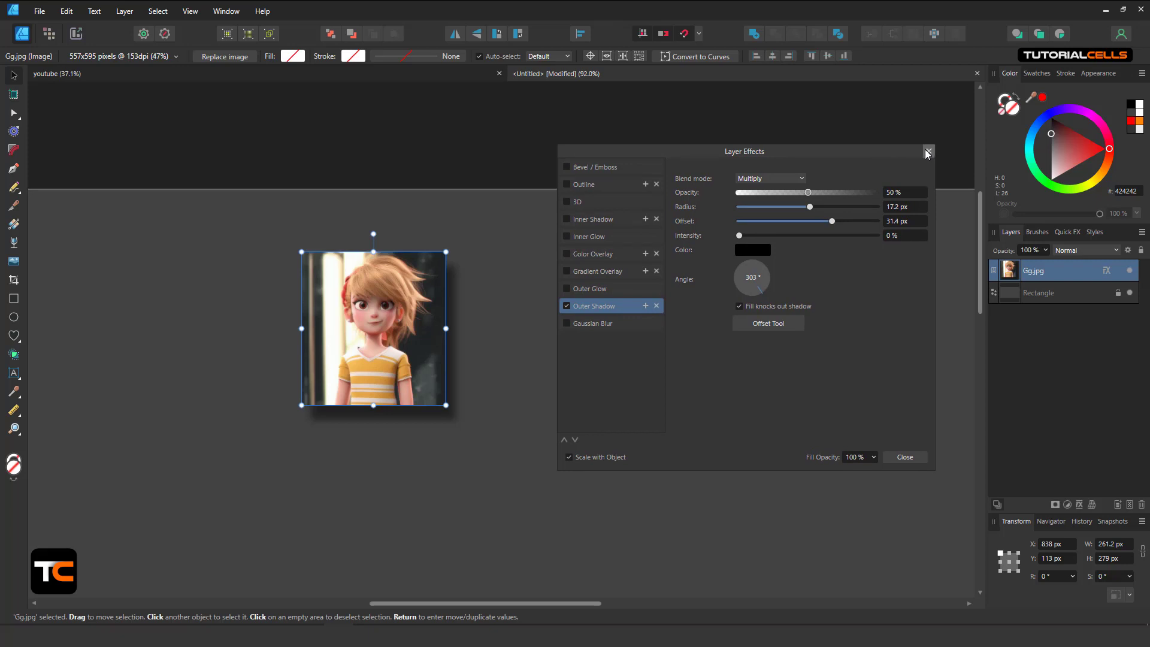
click(930, 149)
Review the image's Outer Shadow settings in Quick FX and turn the shadow off there
click(1064, 234)
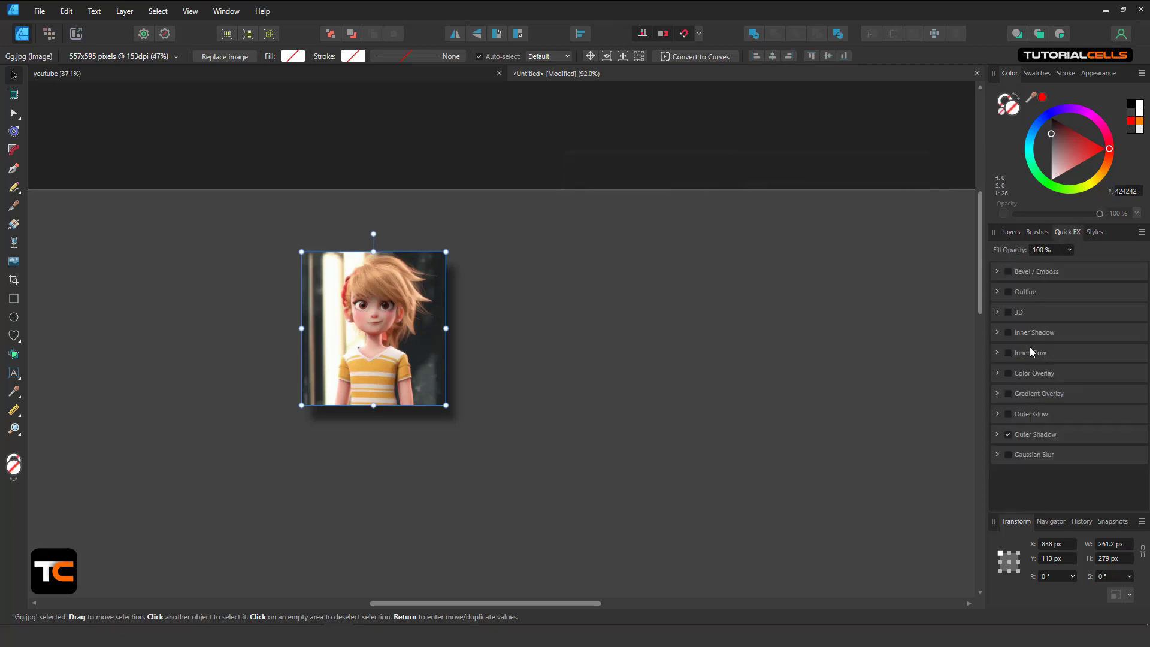
click(997, 435)
scroll(1025, 446, down, 1)
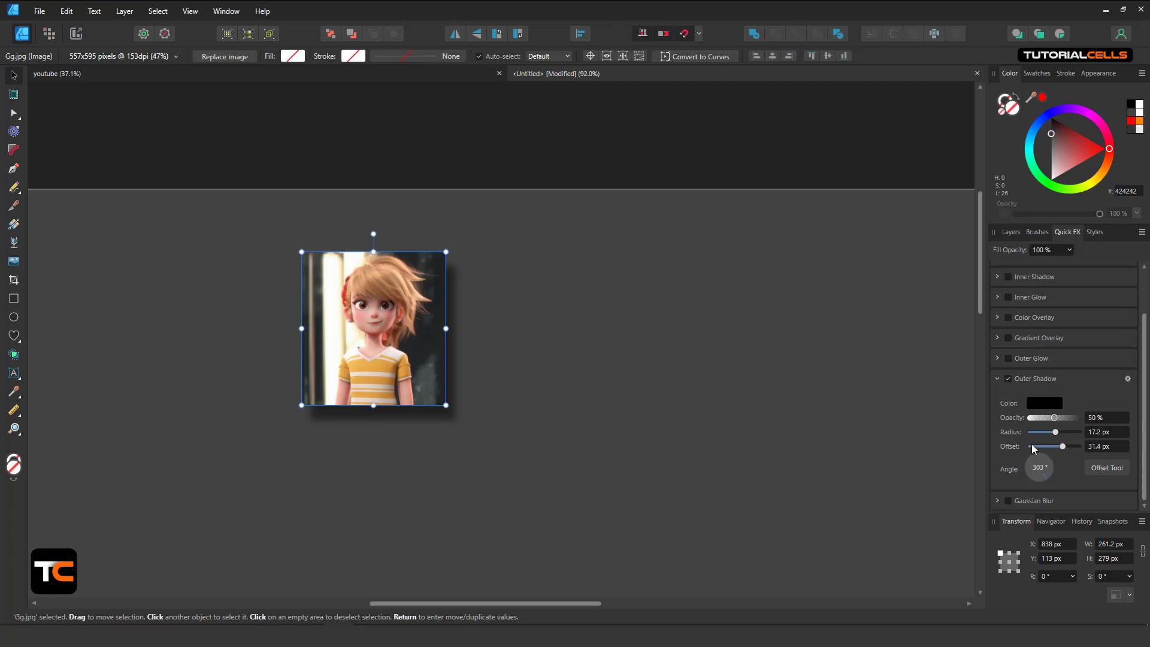
click(998, 378)
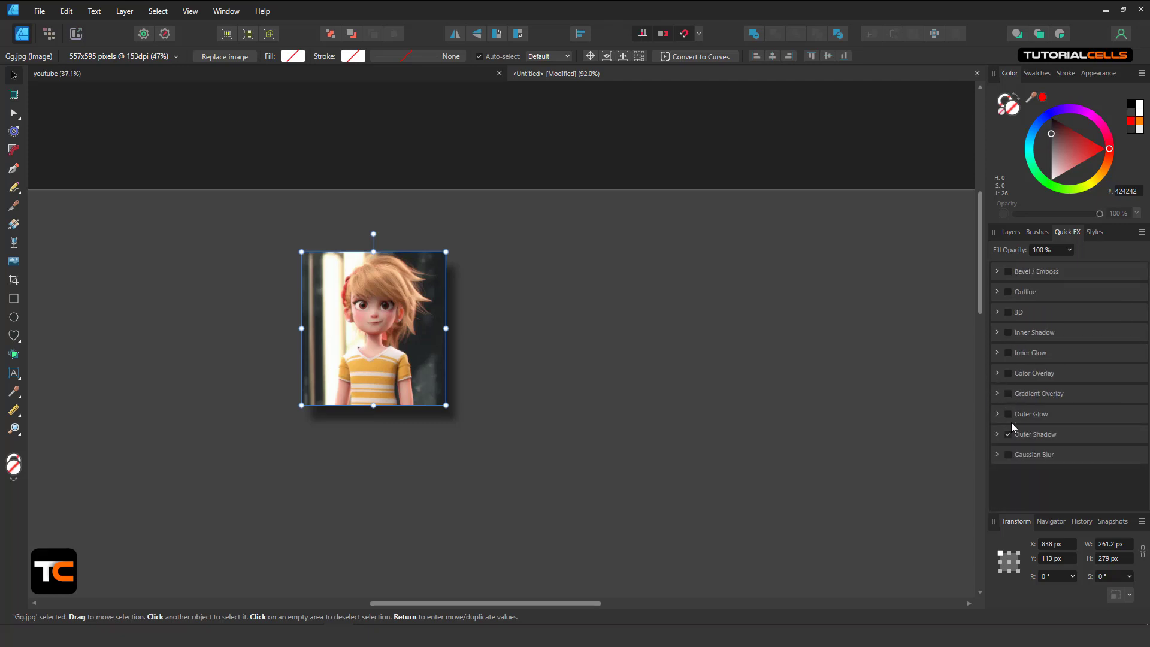
click(1007, 434)
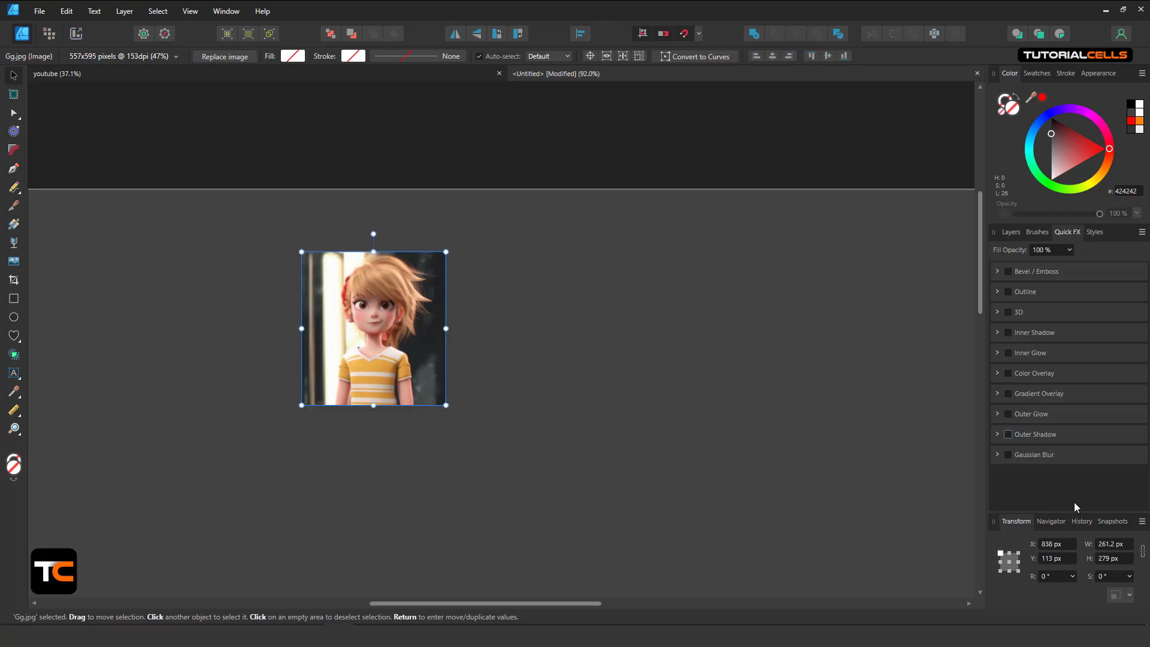
Re-enable the image's Outer Shadow in the Layer Effects dialog and close the dialog
click(1011, 232)
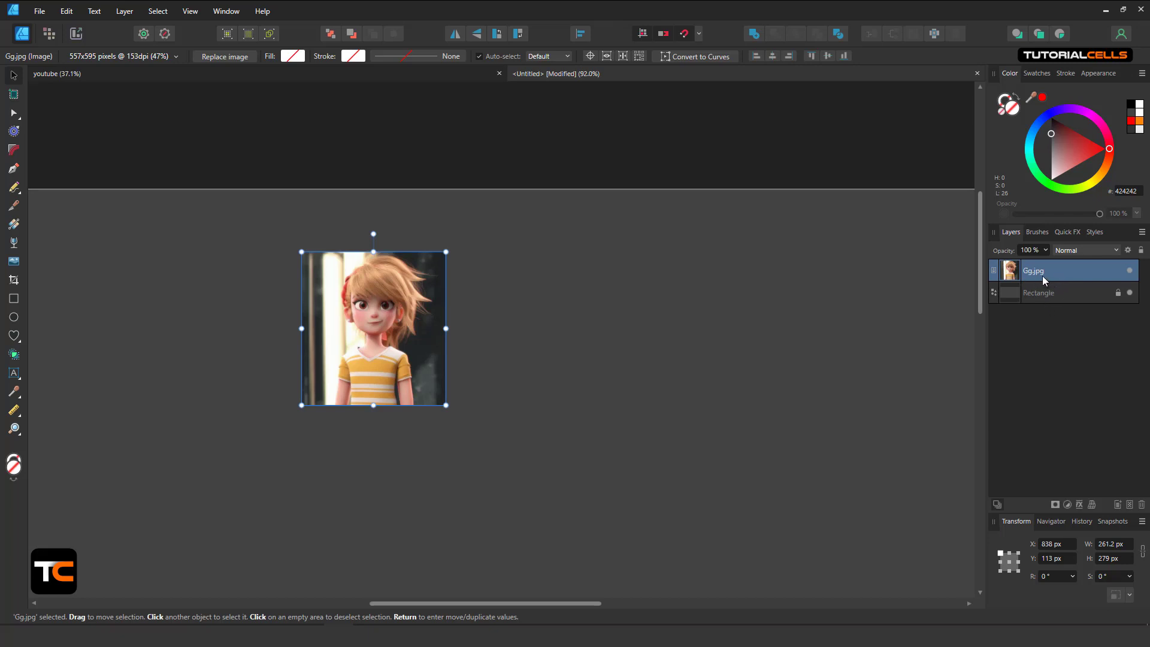
click(1079, 504)
click(566, 306)
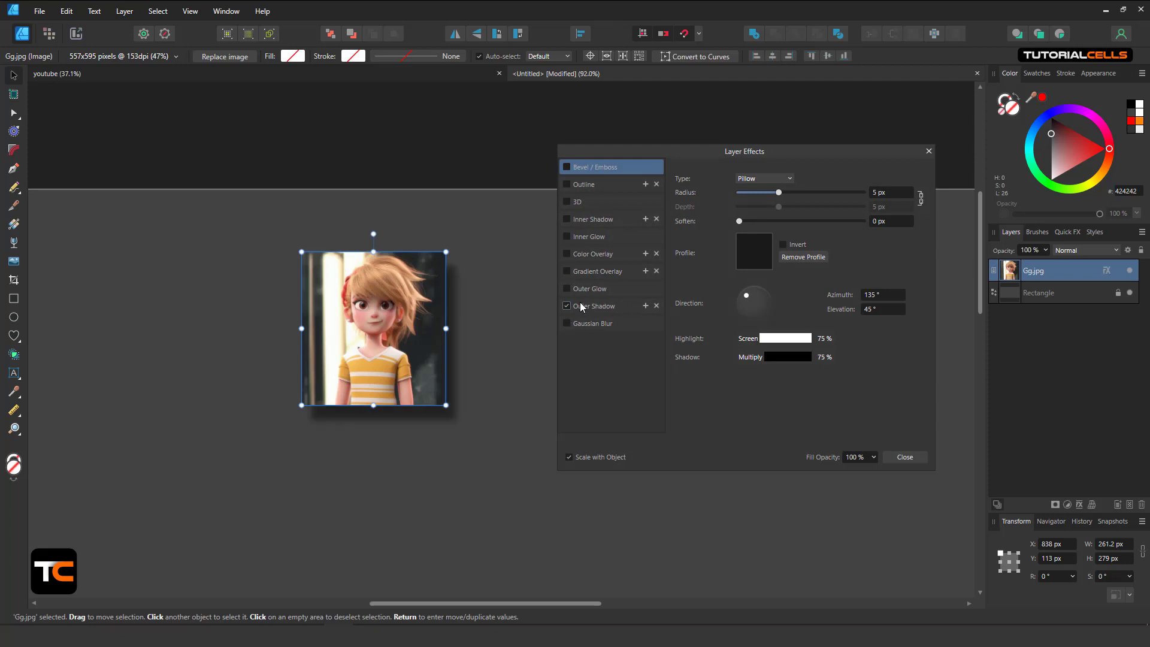
click(929, 151)
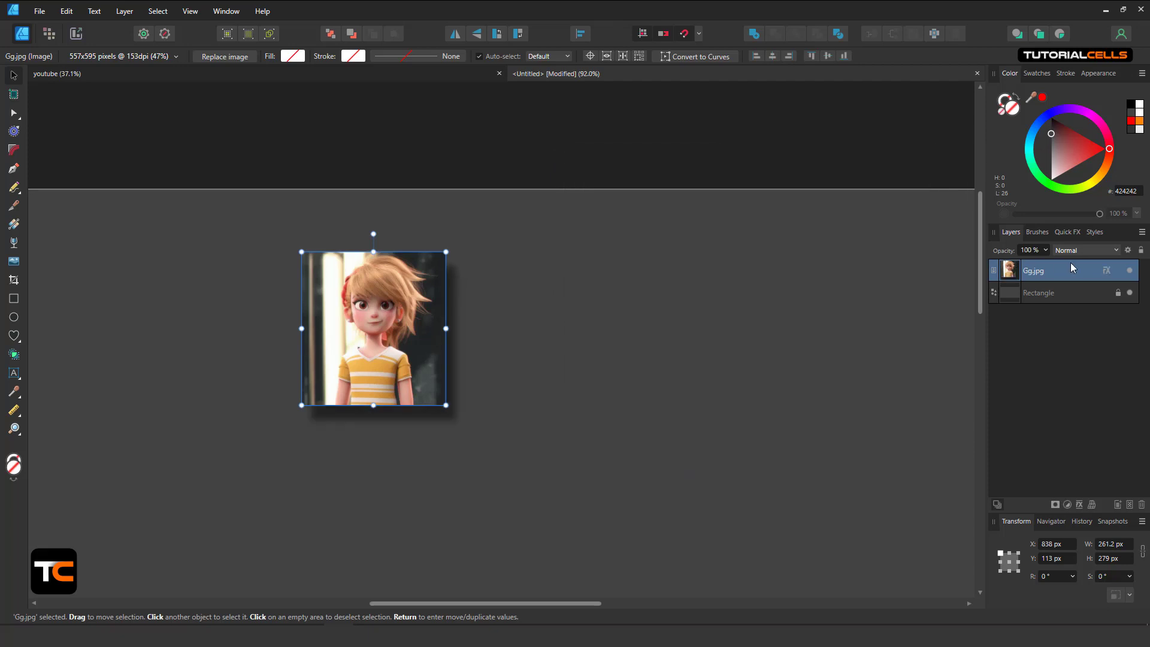
Open the effect settings twice directly from the Gg.jpg layer's effects marker, closing the dialog each time
click(1106, 273)
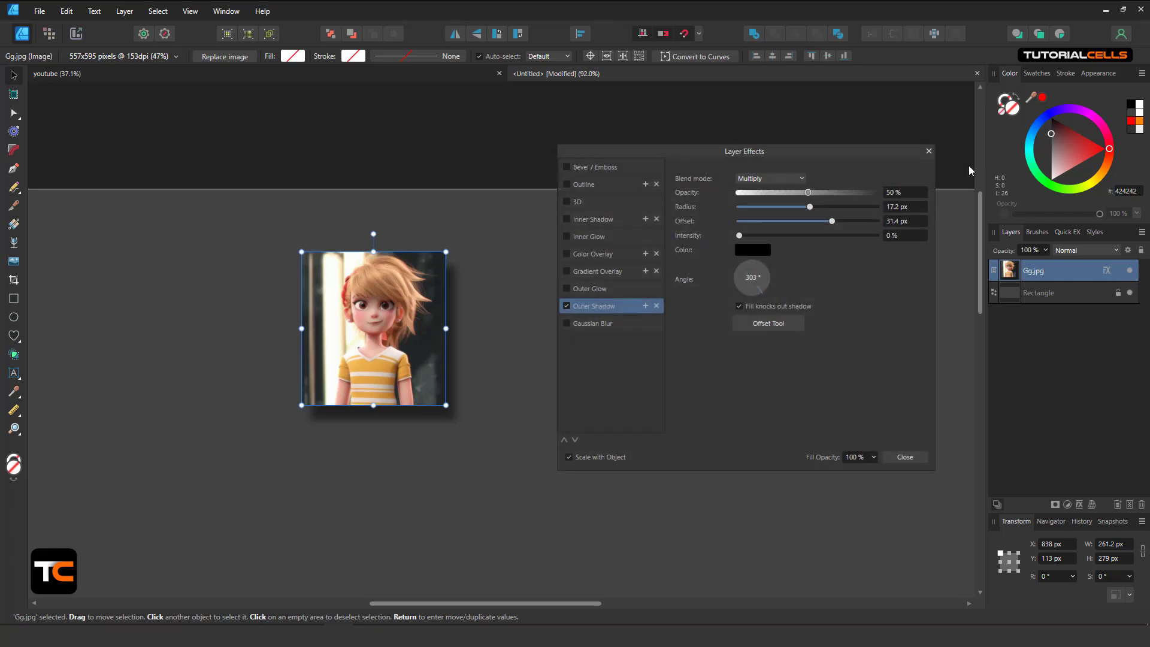
click(929, 152)
click(1106, 273)
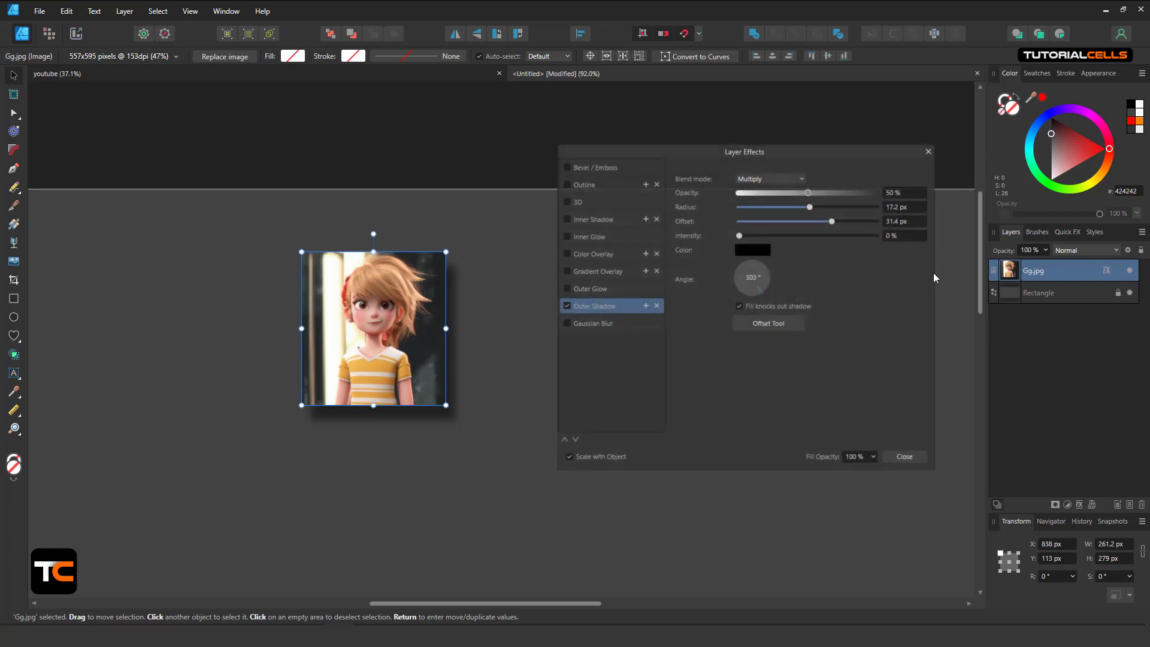
click(927, 153)
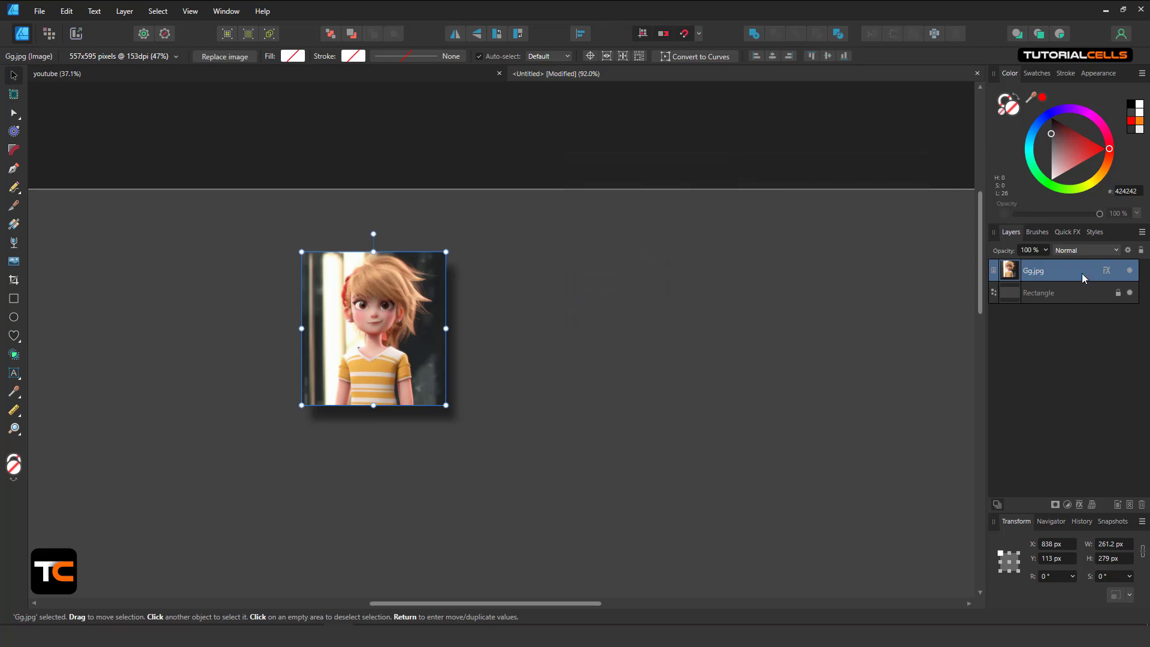